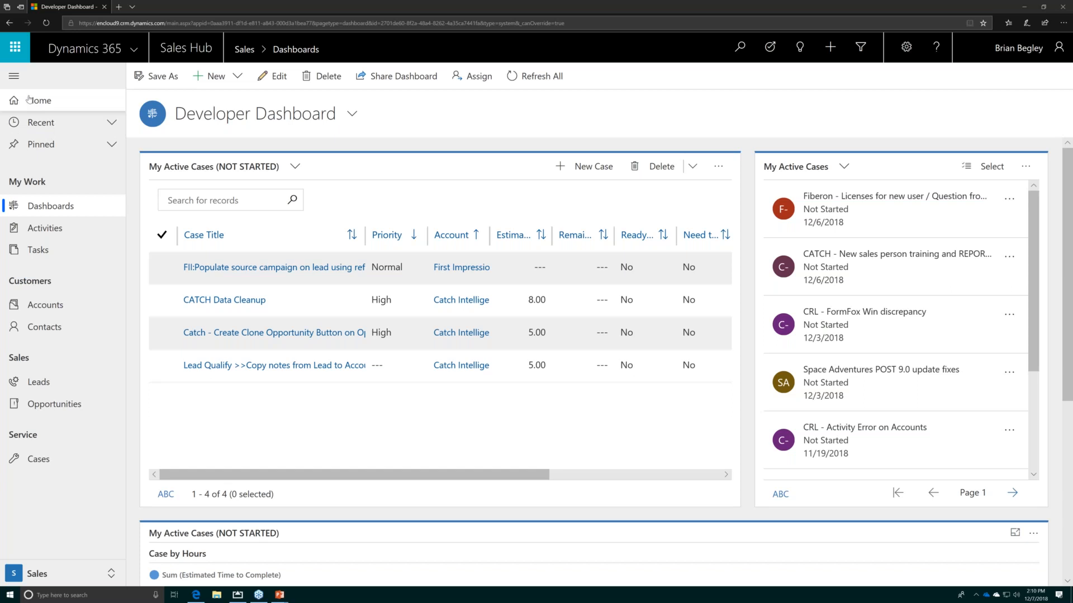
Display the Sales Activity Dashboard from the available dashboards and return to the Developer Dashboard.
{"action": "left_click", "coordinate": [352, 114]}
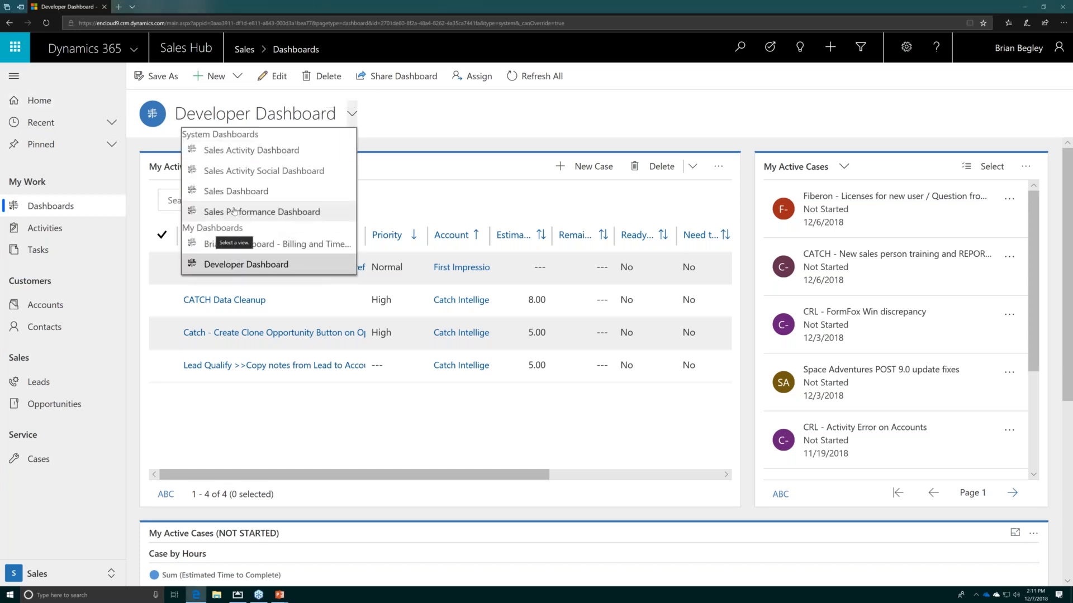
{"action": "left_click", "coordinate": [534, 125]}
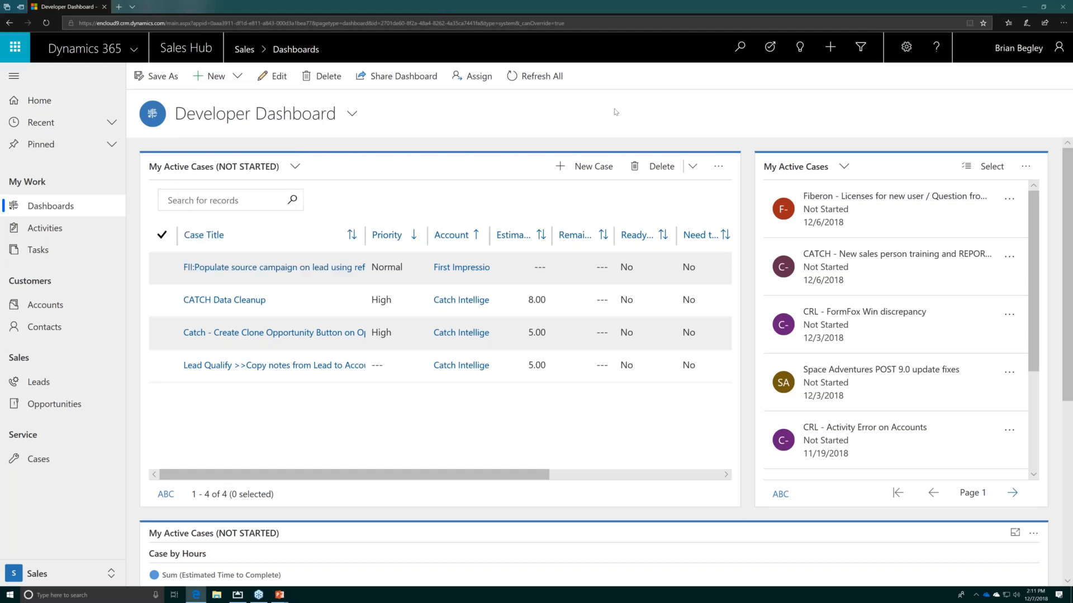
{"action": "left_click", "coordinate": [352, 113]}
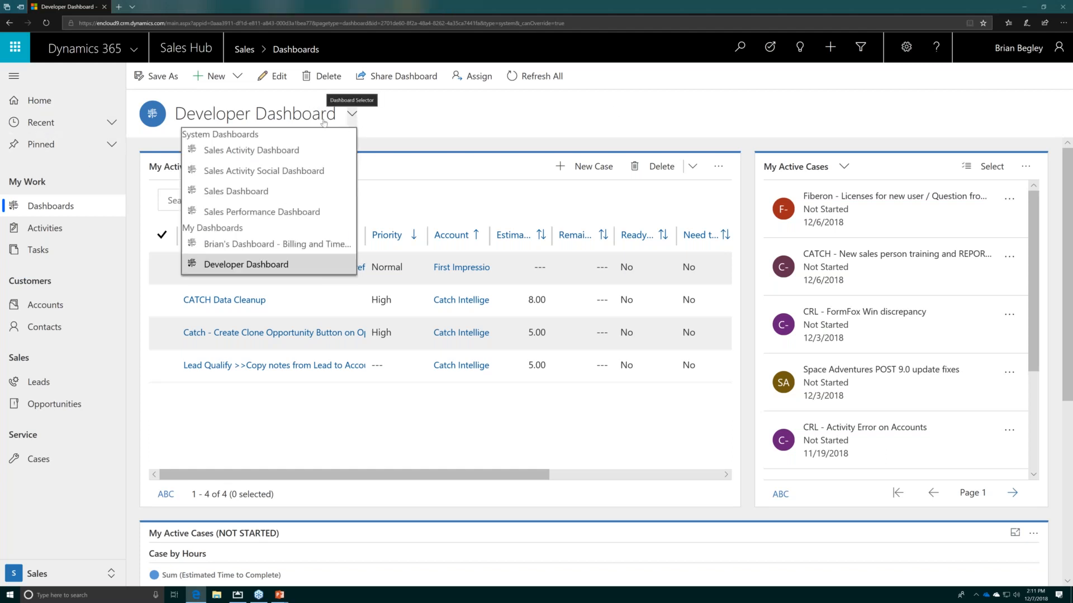
{"action": "left_click", "coordinate": [212, 189]}
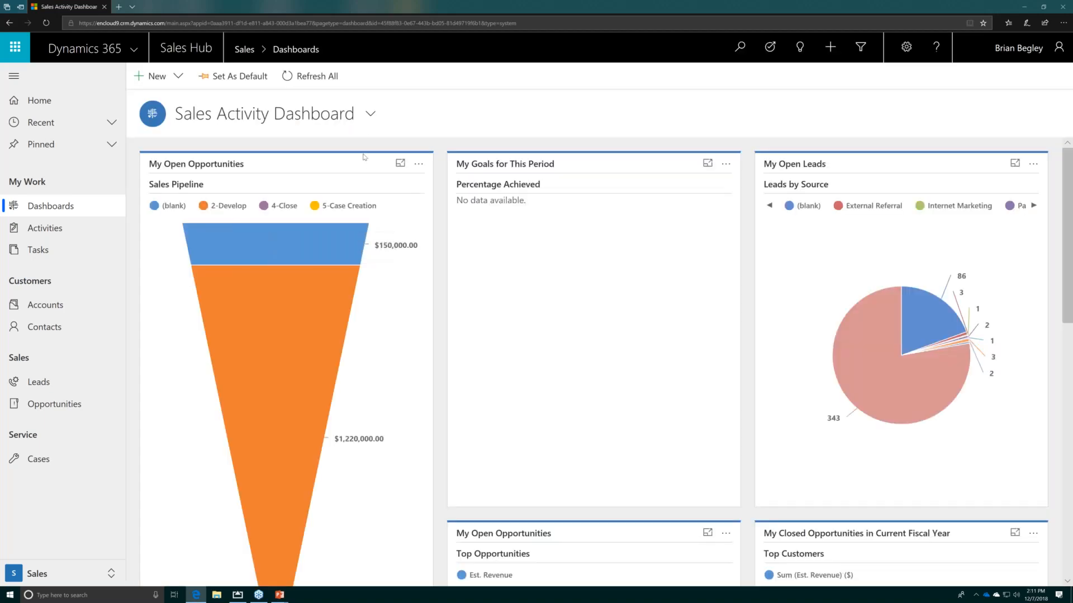
{"action": "left_click", "coordinate": [370, 114]}
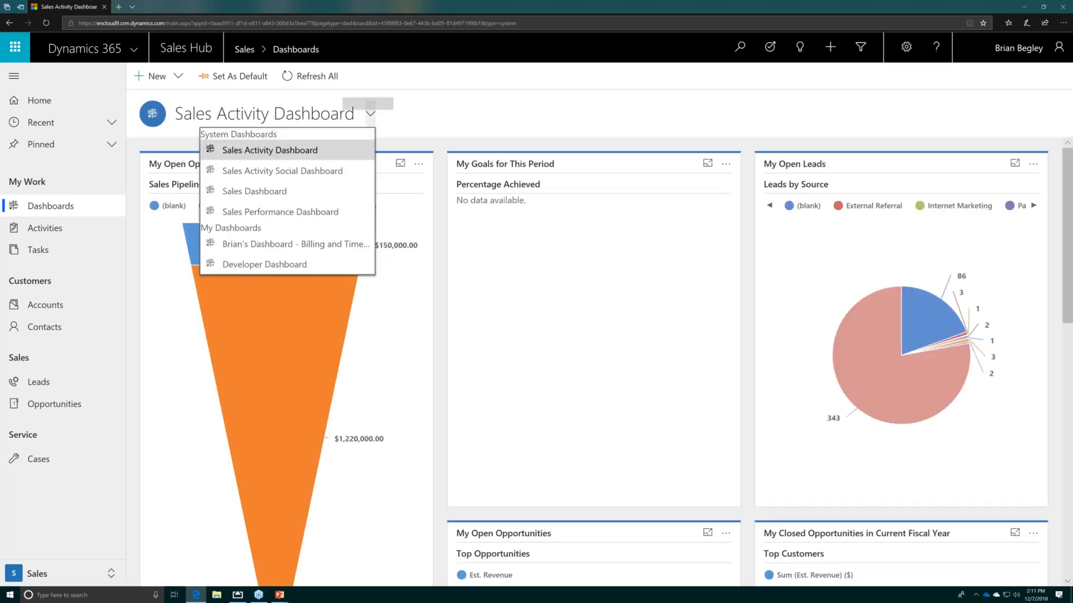
{"action": "left_click", "coordinate": [262, 265]}
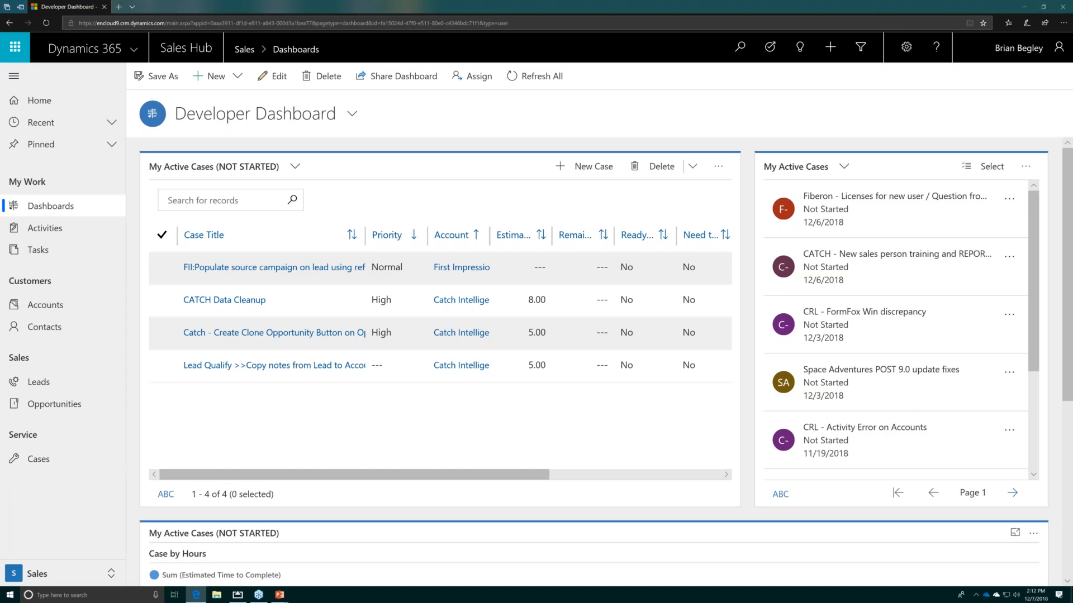
Switch to the Customer Service Hub app and return to the Sales Hub.
{"action": "left_click", "coordinate": [134, 53]}
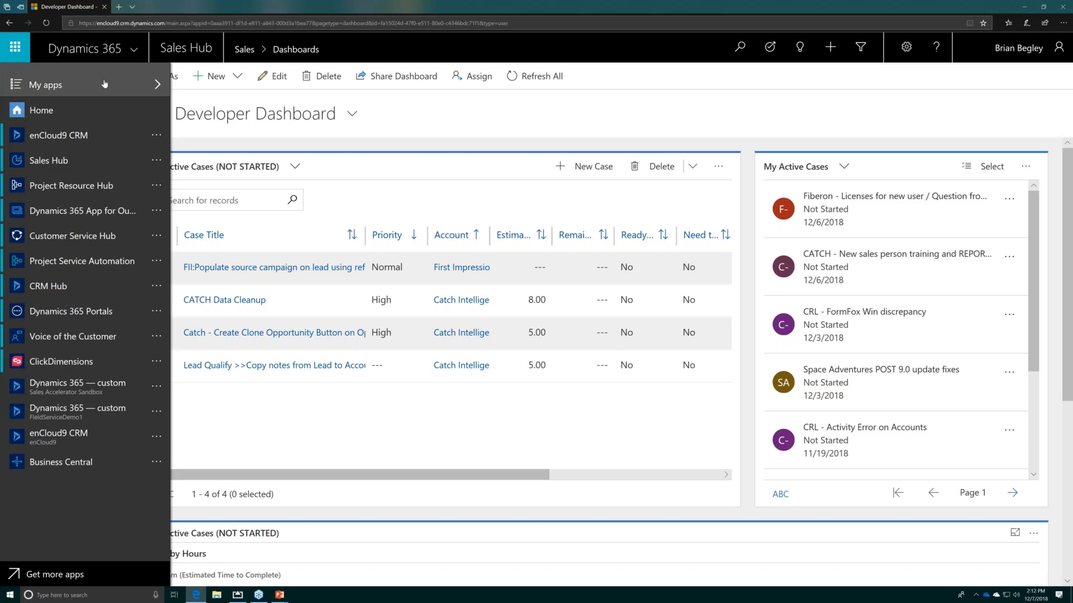
{"action": "left_click", "coordinate": [69, 239]}
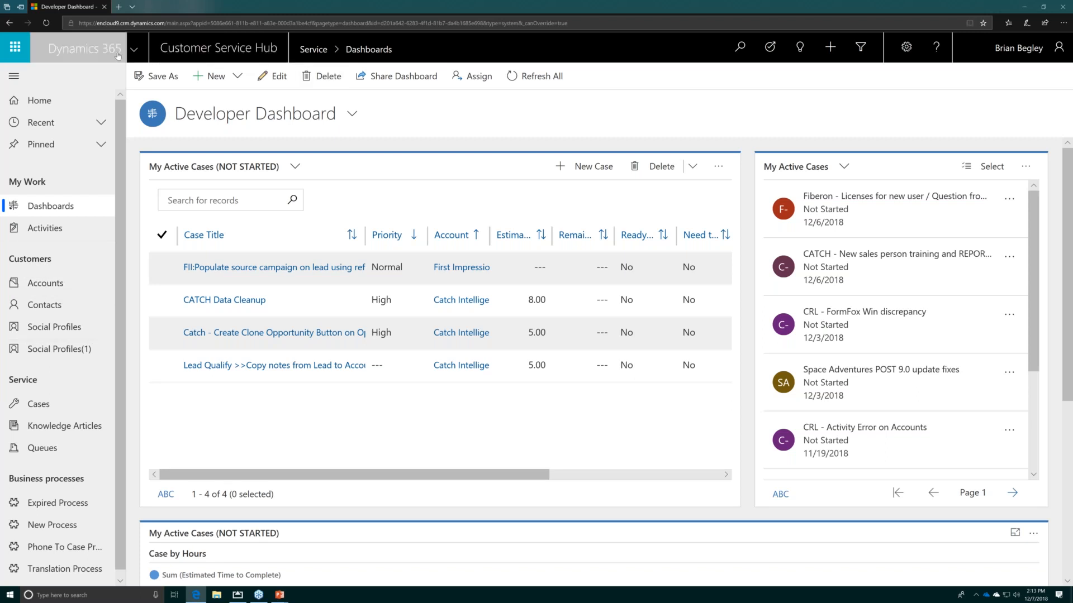
{"action": "left_click", "coordinate": [136, 51]}
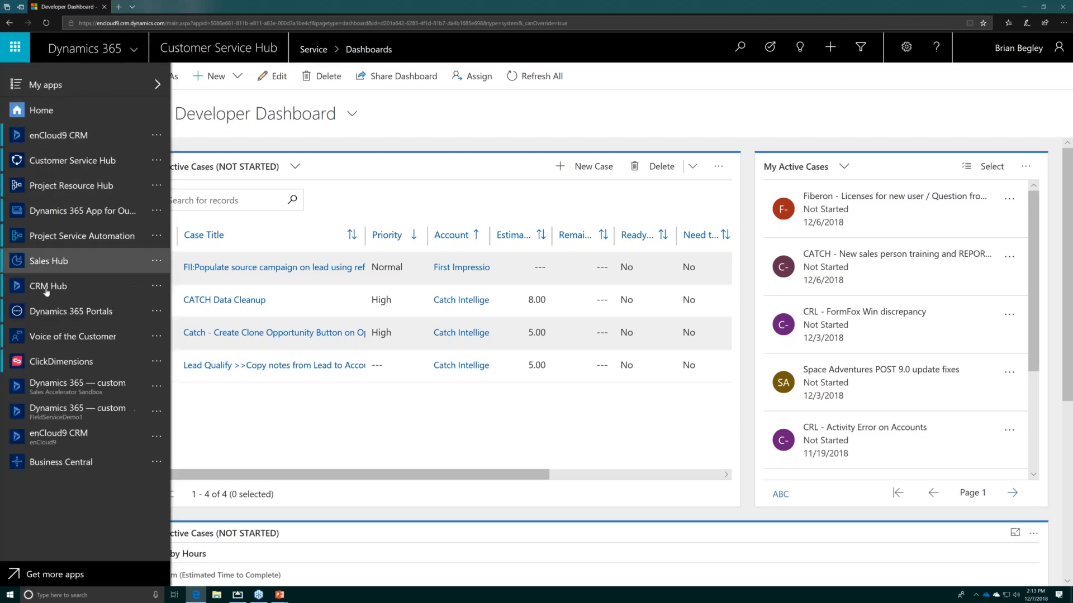
{"action": "left_click", "coordinate": [47, 265]}
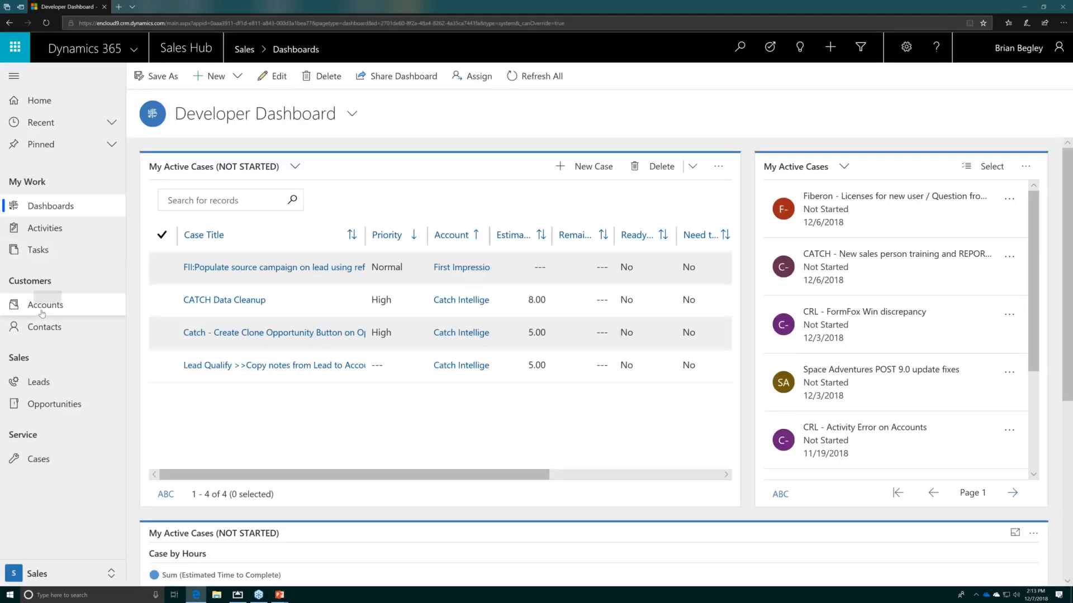
Open the Accounts list, browse its available system views, and return to the dashboards.
{"action": "left_click", "coordinate": [36, 312]}
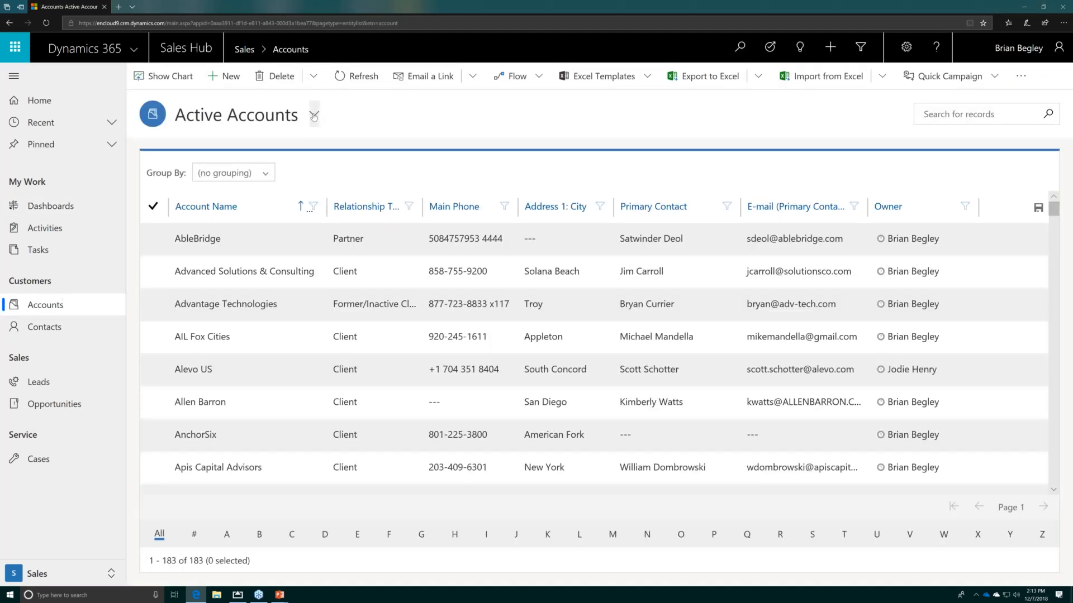
{"action": "left_click", "coordinate": [314, 114]}
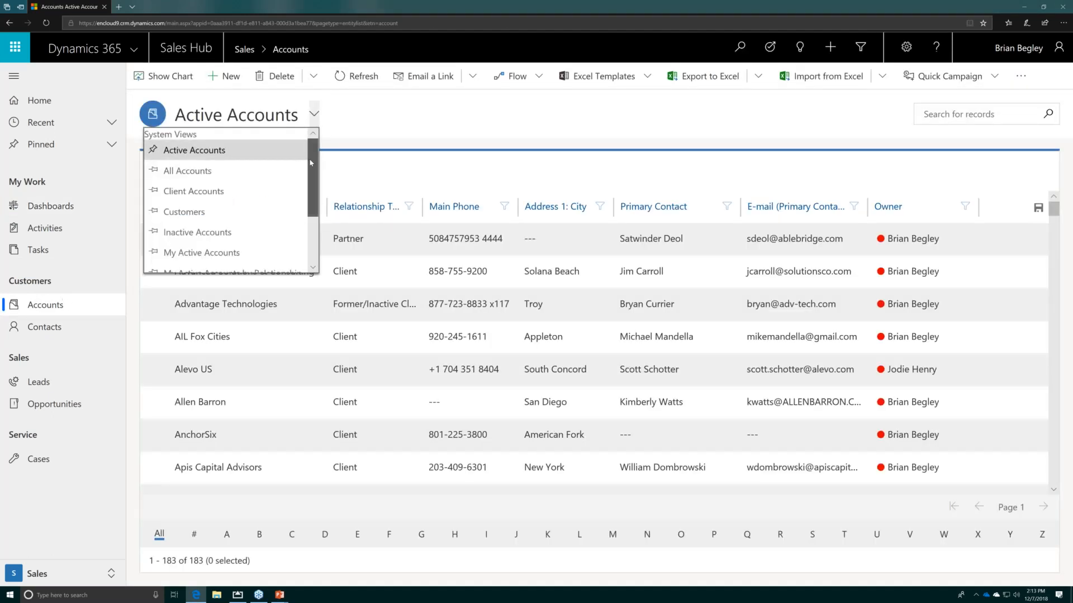
{"action": "scroll", "coordinate": [310, 198], "scroll_direction": "down", "scroll_amount": 2}
{"action": "left_click_drag", "start_coordinate": [310, 198], "coordinate": [309, 151]}
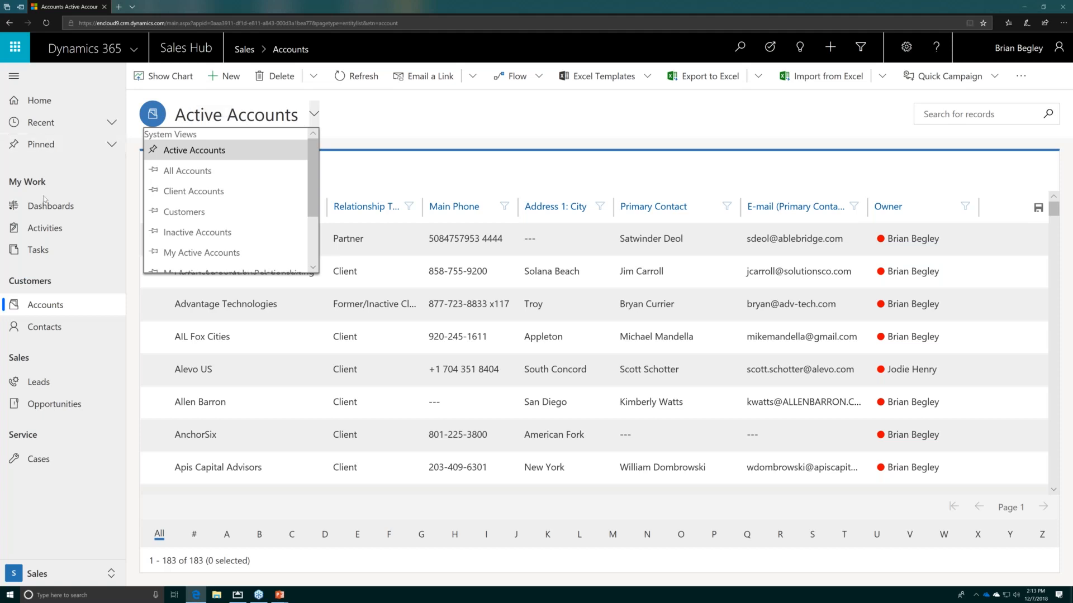
{"action": "left_click", "coordinate": [44, 212]}
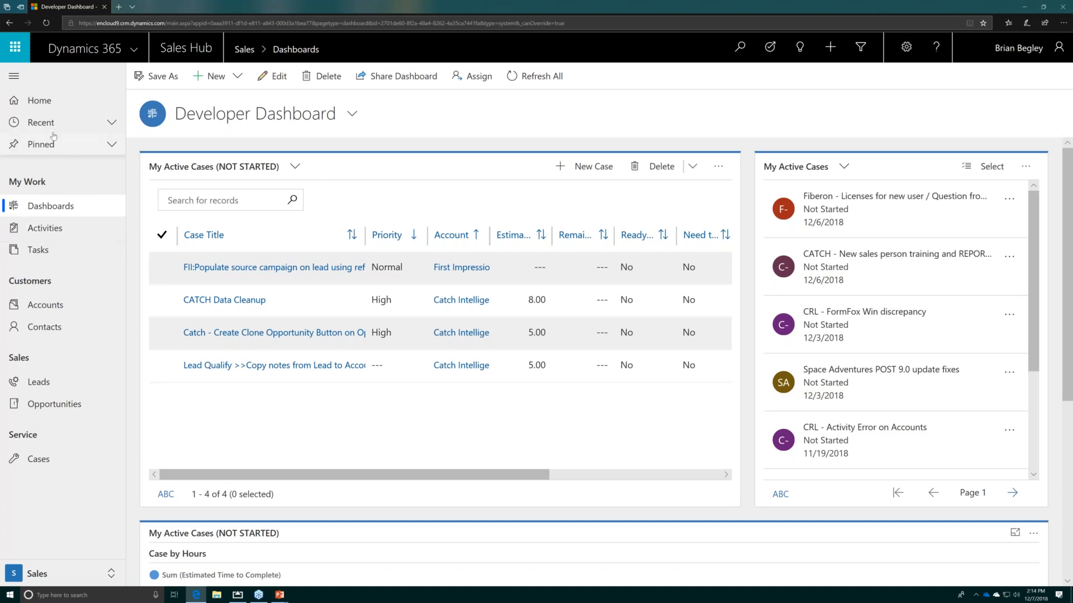
Pin the webinar lead from the recently viewed records.
{"action": "left_click", "coordinate": [112, 124]}
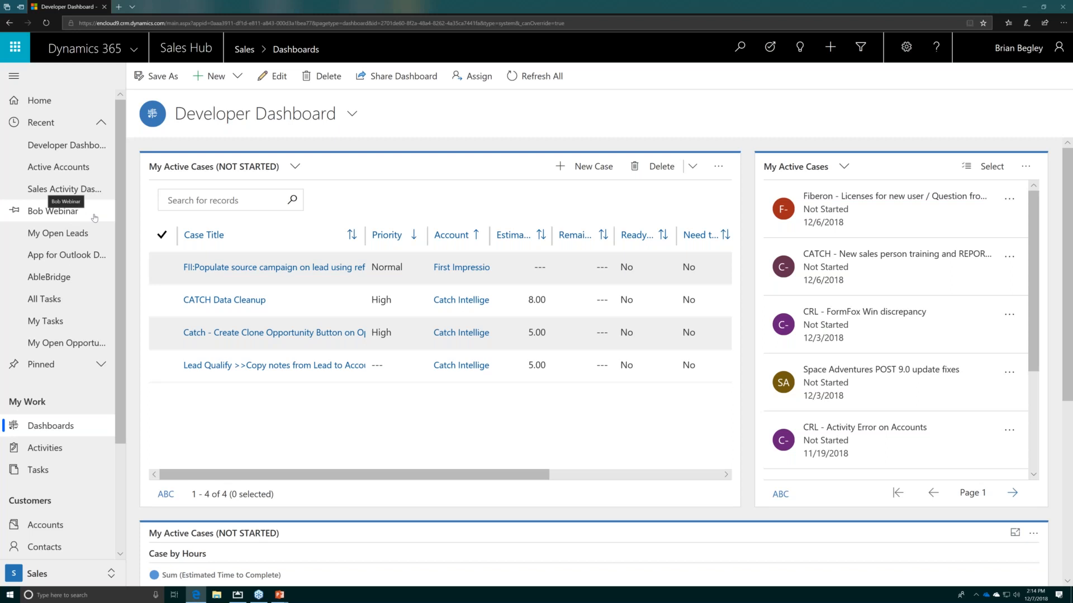
{"action": "left_click", "coordinate": [14, 211]}
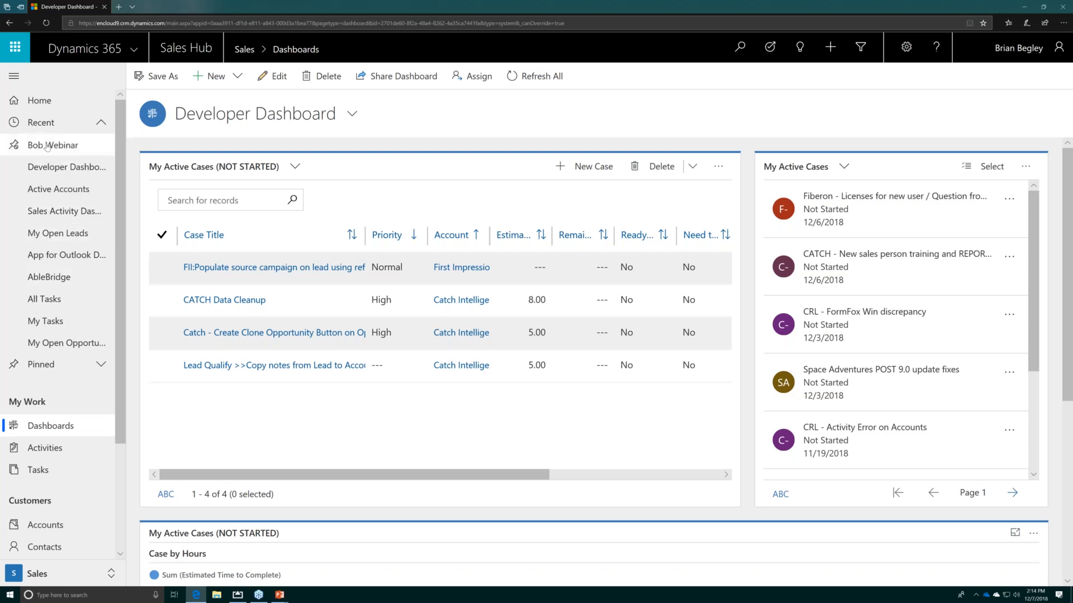
View the pinned Sales Dashboard, My Active Cases and webinar lead one after another, and return to the dashboards.
{"action": "left_click", "coordinate": [97, 369]}
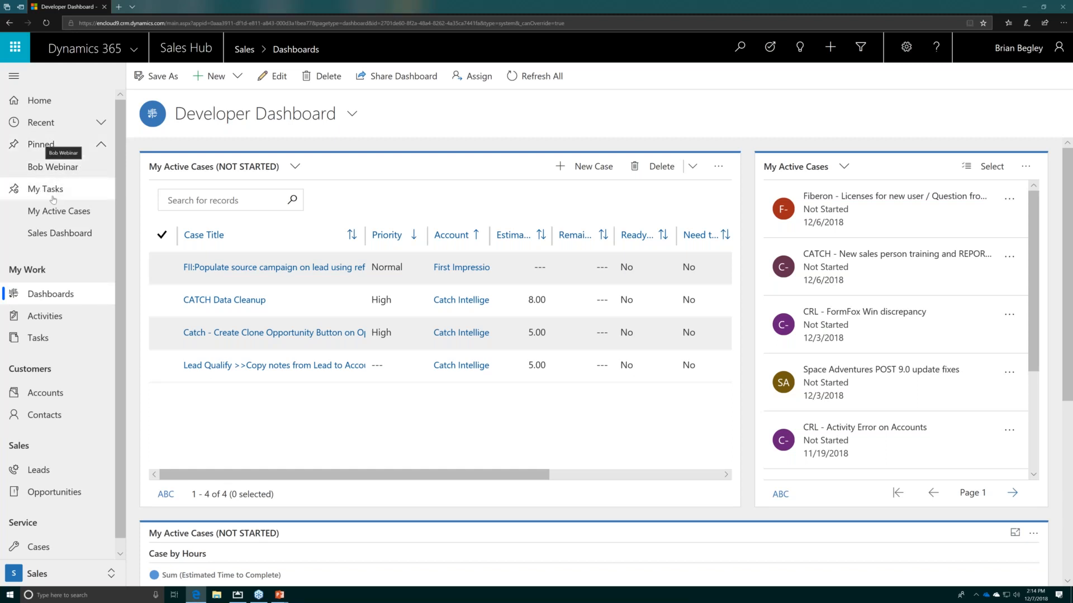
{"action": "left_click", "coordinate": [70, 234]}
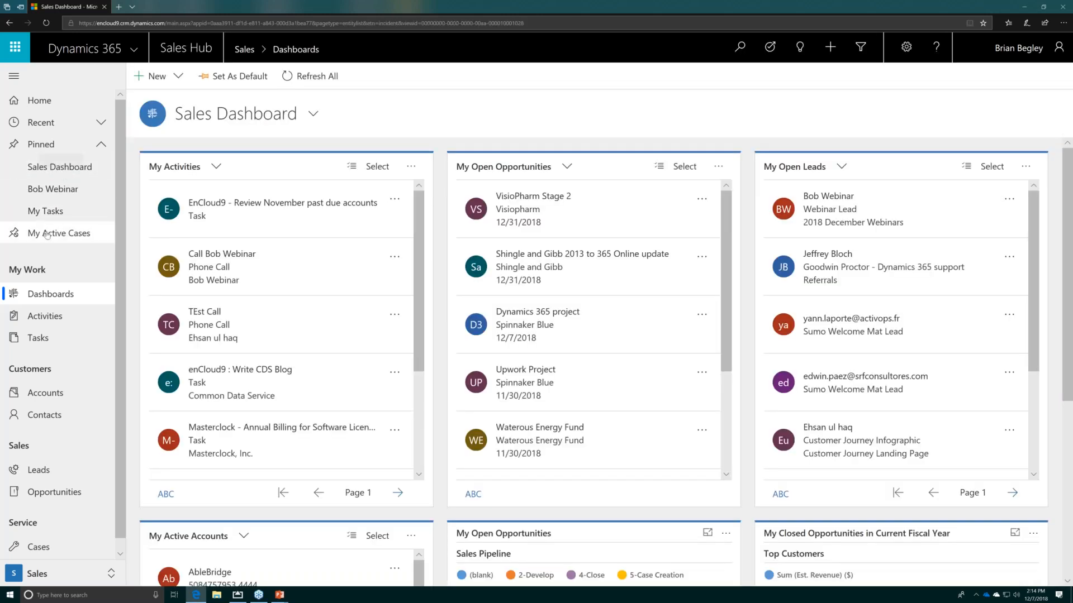
{"action": "left_click", "coordinate": [51, 233]}
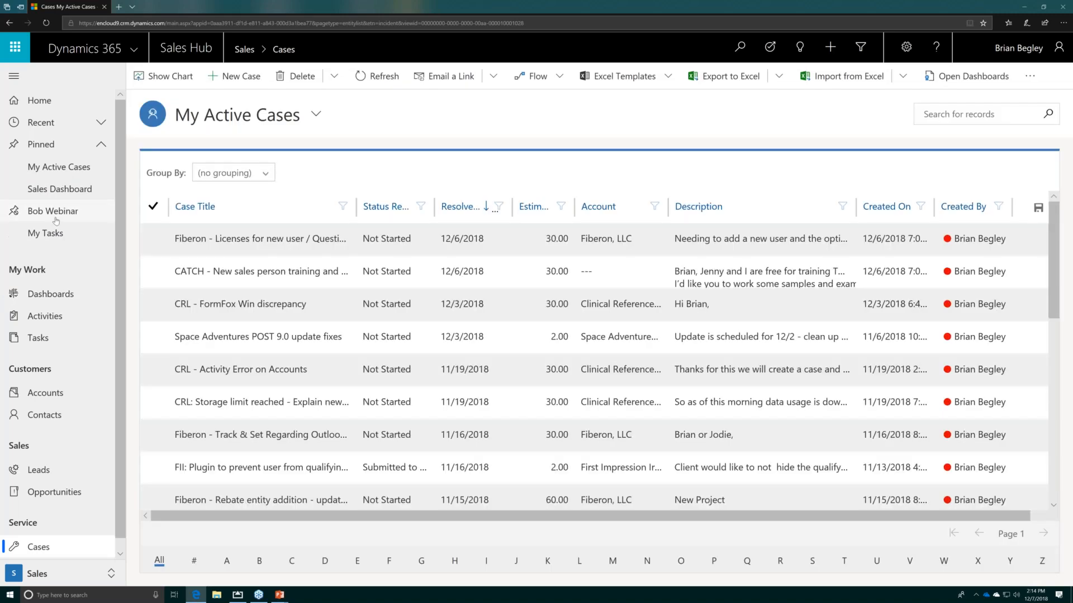
{"action": "left_click", "coordinate": [55, 220]}
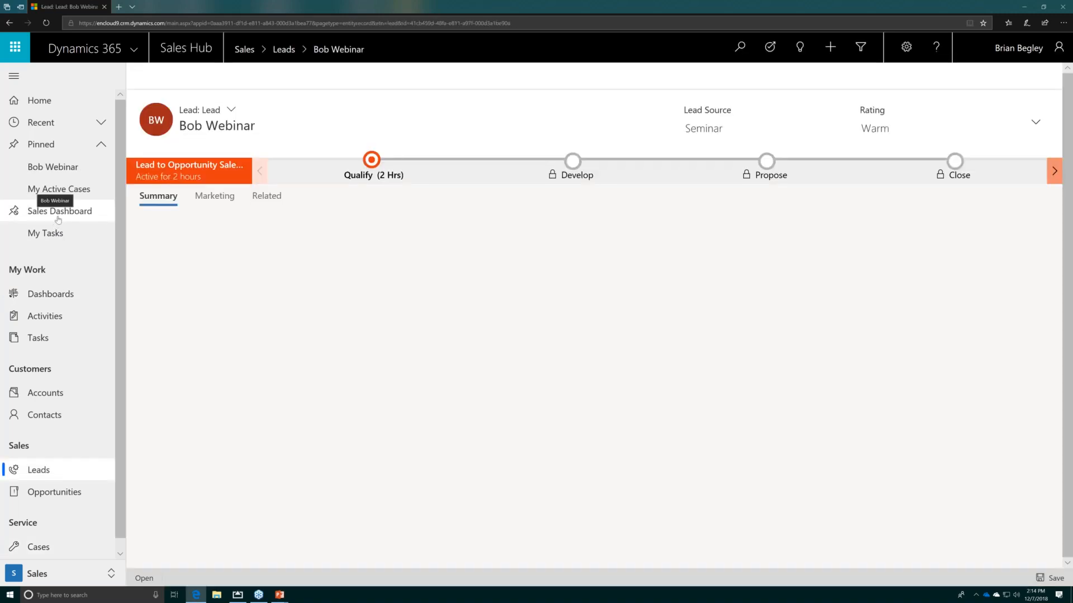
{"action": "left_click", "coordinate": [36, 295]}
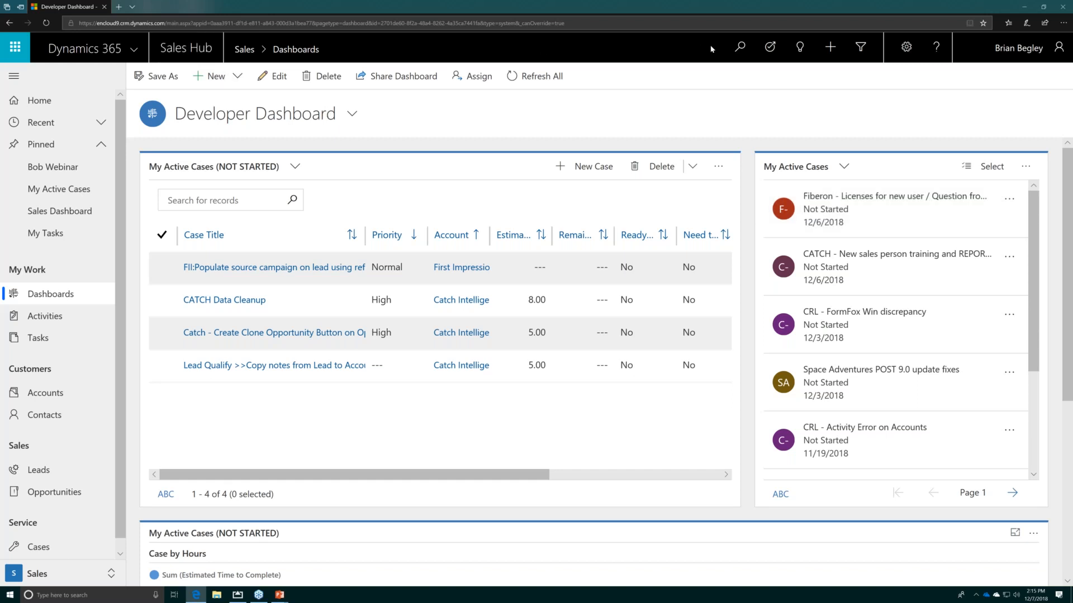
Run a categorized search of the Dynamics 365 data for "webinar".
{"action": "left_click", "coordinate": [740, 54]}
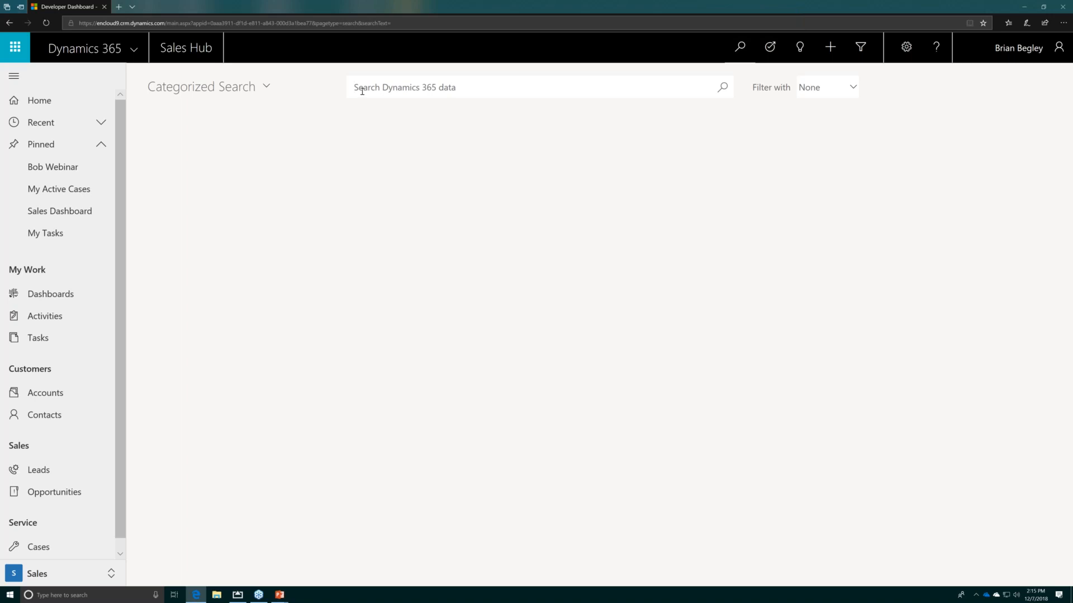
{"action": "type", "text": "webinar"}
{"action": "key", "text": "Return"}
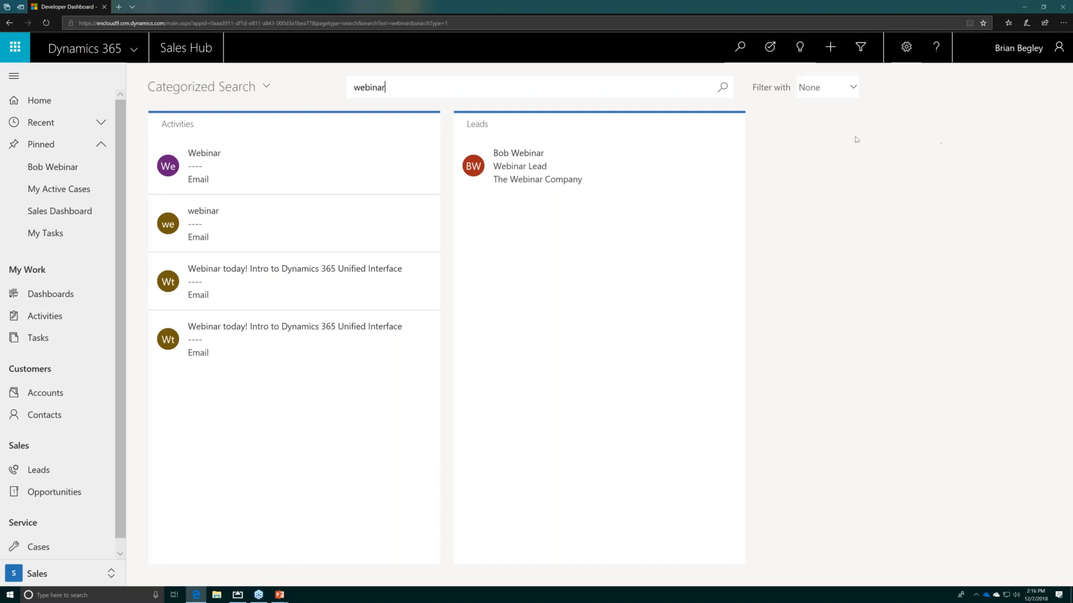
Start the After Meeting task flow for the scheduled appointment dated 4/24/2014 10:30 PM.
{"action": "left_click", "coordinate": [770, 53]}
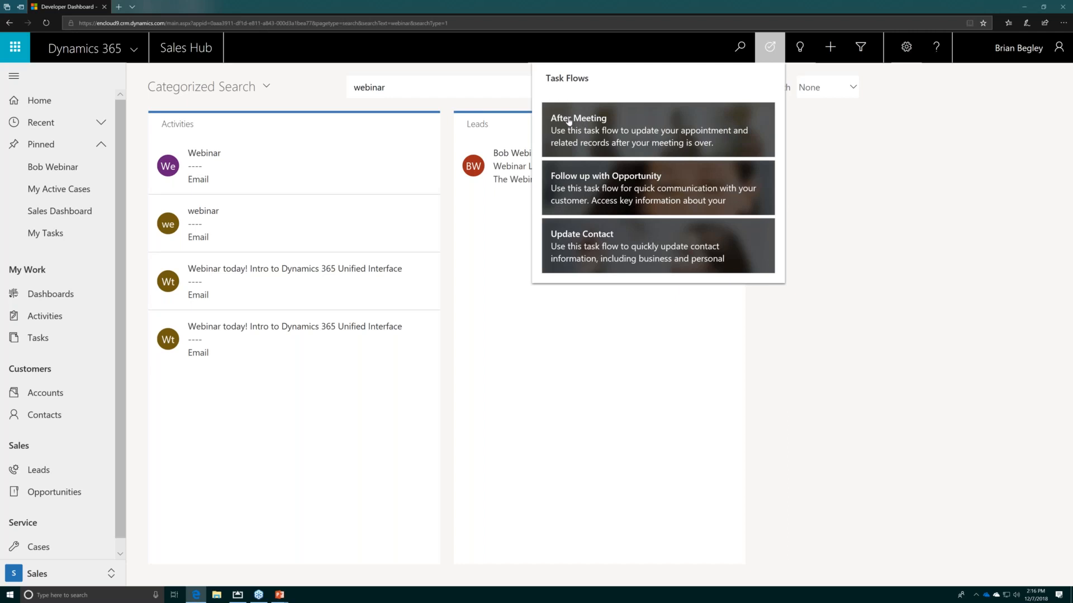
{"action": "left_click", "coordinate": [569, 121]}
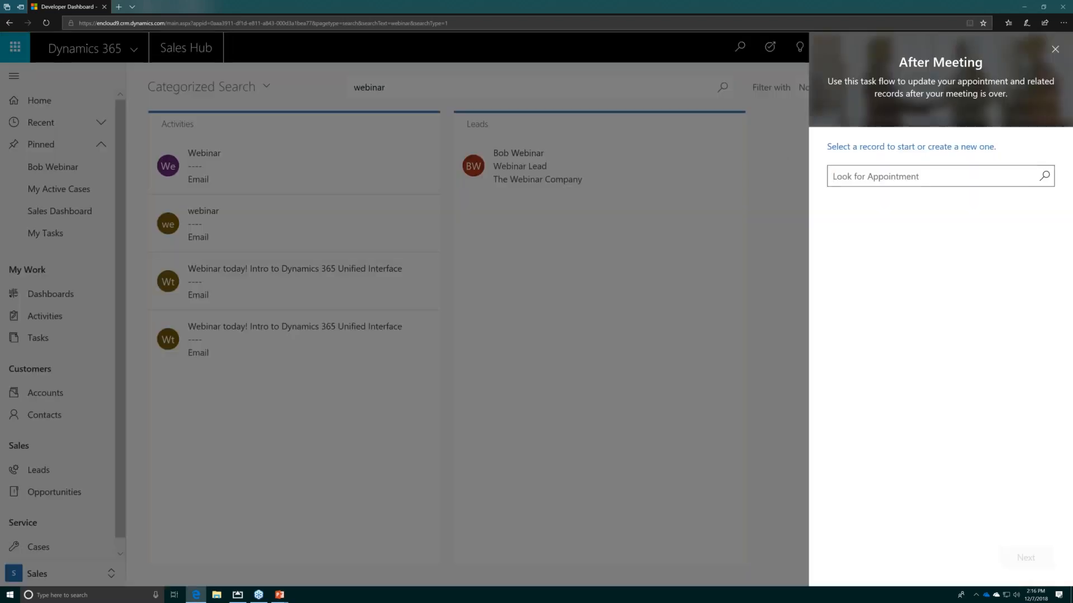
{"action": "left_click", "coordinate": [1044, 178]}
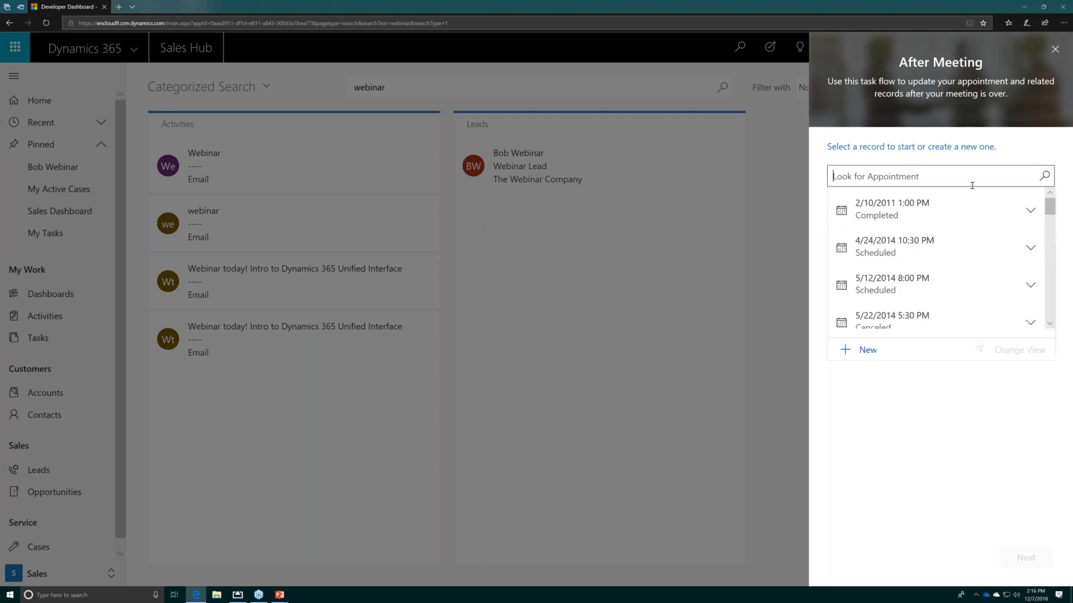
{"action": "left_click", "coordinate": [876, 256]}
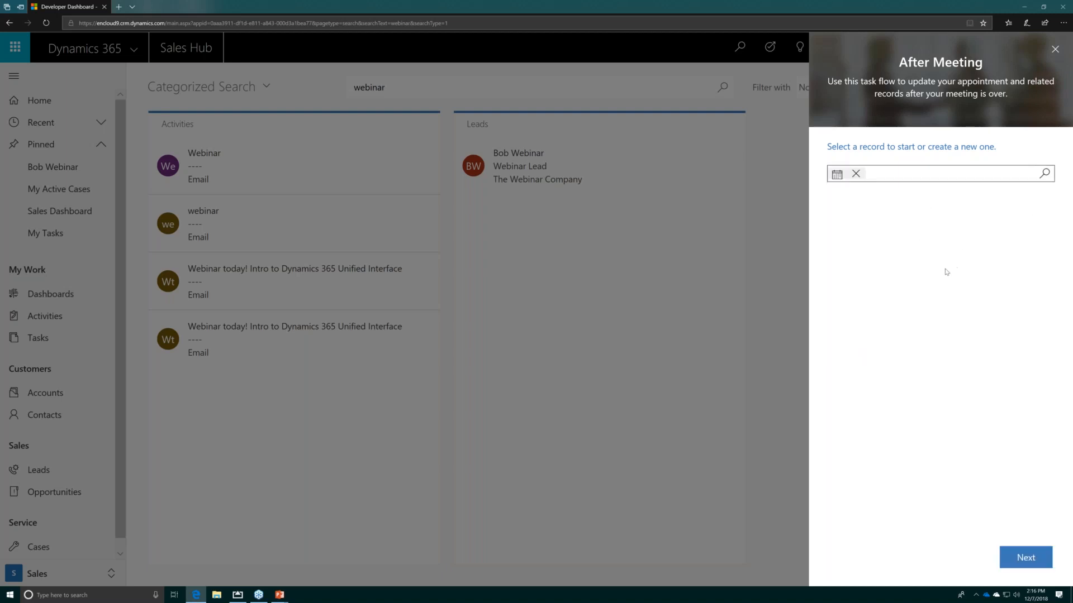
{"action": "left_click", "coordinate": [1025, 558]}
Try to continue the After Meeting flow with the description "dfgdfgdfgdf", and close it discarding the unsaved changes.
{"action": "left_click", "coordinate": [938, 444]}
{"action": "type", "text": "dfgdfgdfgd"}
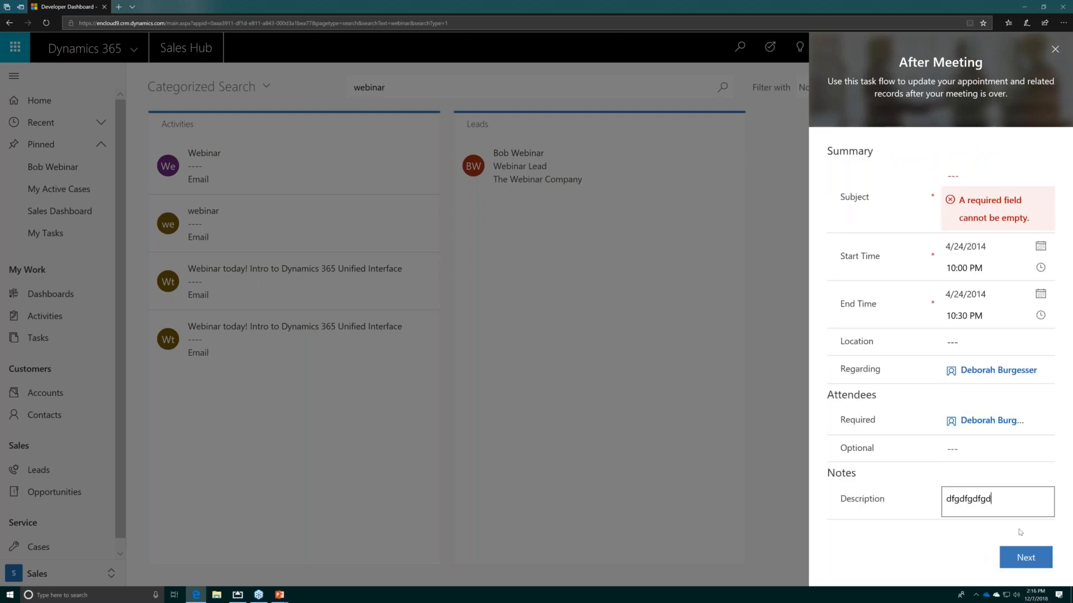
{"action": "type", "text": "f"}
{"action": "left_click", "coordinate": [1025, 557]}
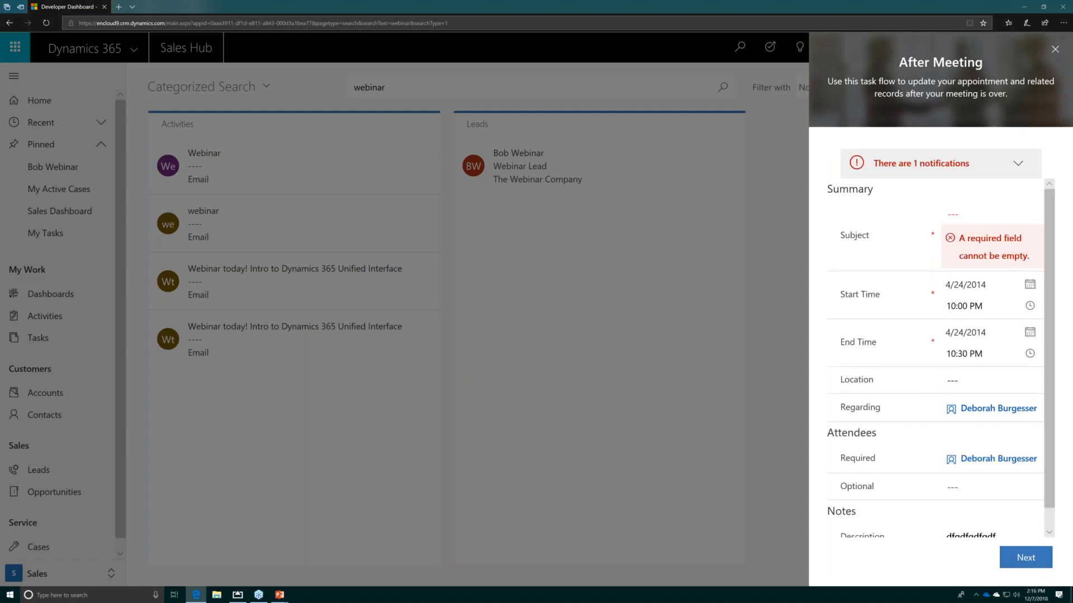
{"action": "left_click", "coordinate": [1055, 51]}
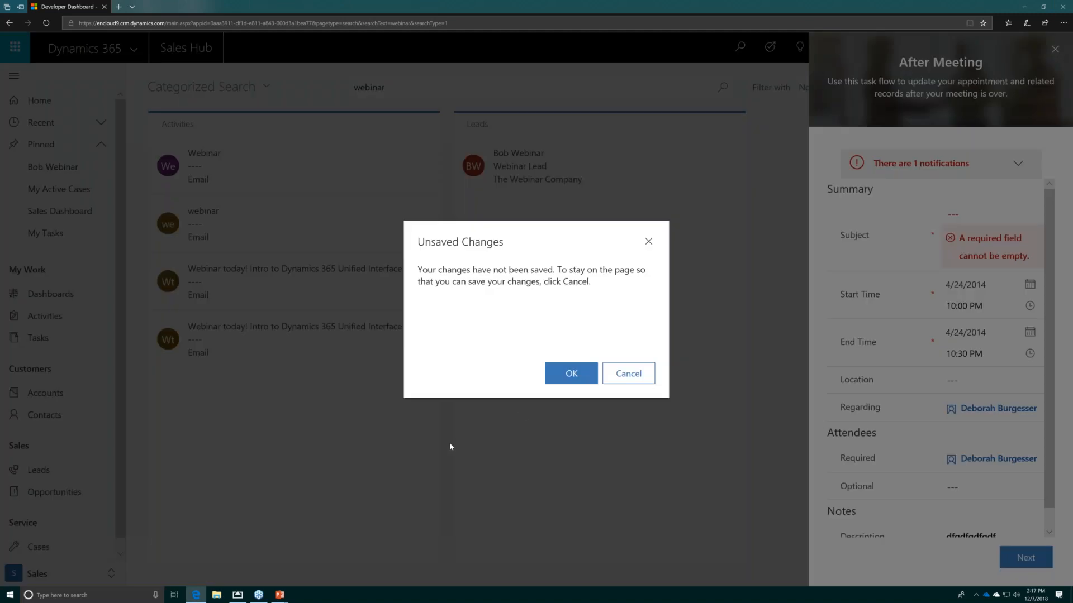
{"action": "left_click", "coordinate": [564, 381]}
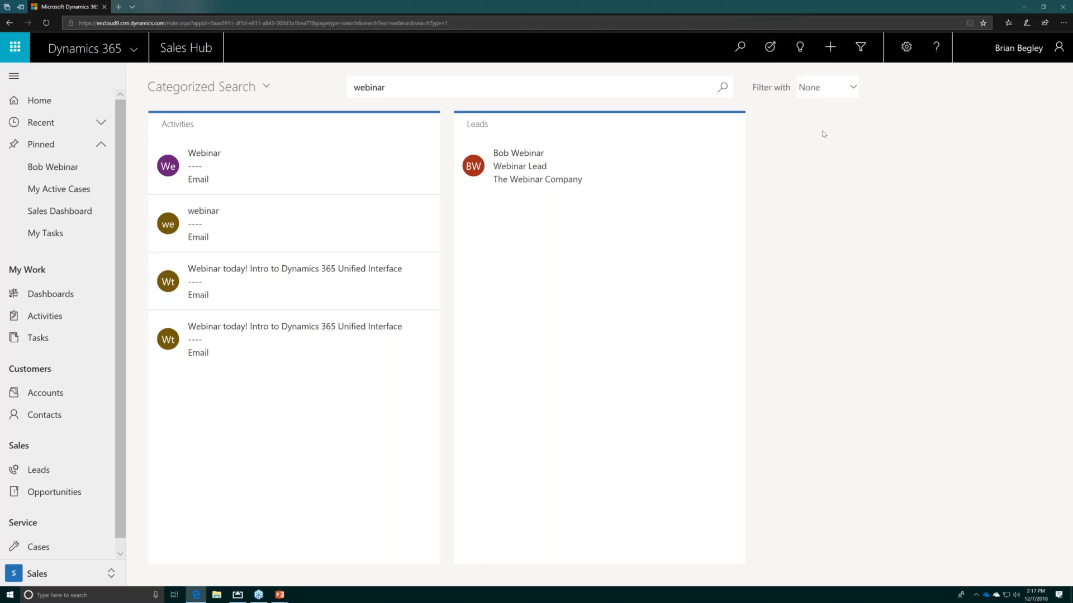
Complete the quote-sending task due today from the Relationship Assistant.
{"action": "left_click", "coordinate": [800, 58]}
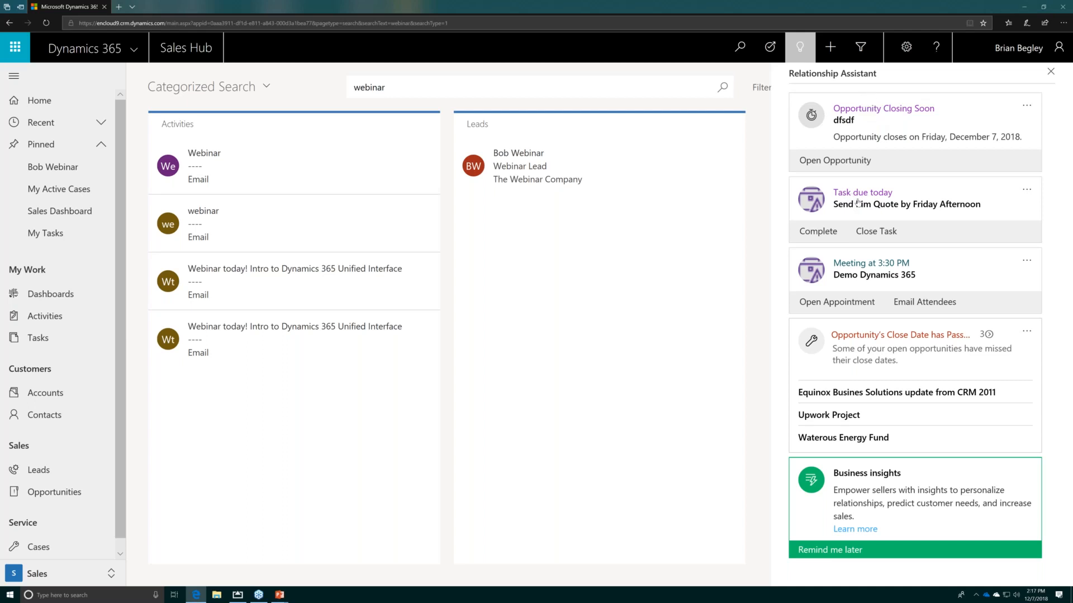
{"action": "left_click", "coordinate": [819, 234]}
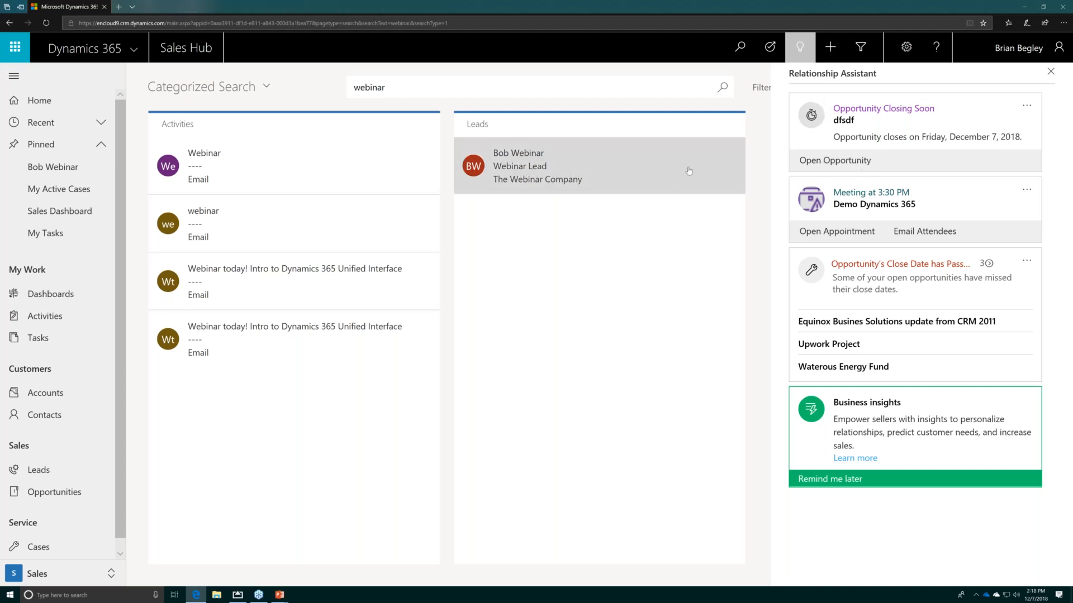
{"action": "double_click", "coordinate": [678, 7]}
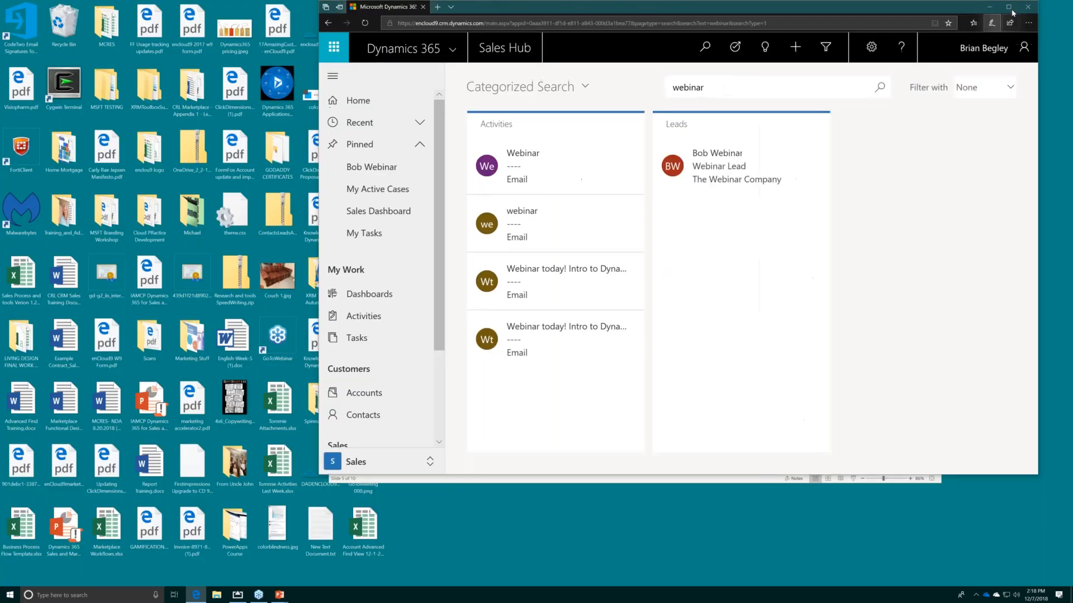
{"action": "left_click", "coordinate": [1010, 7]}
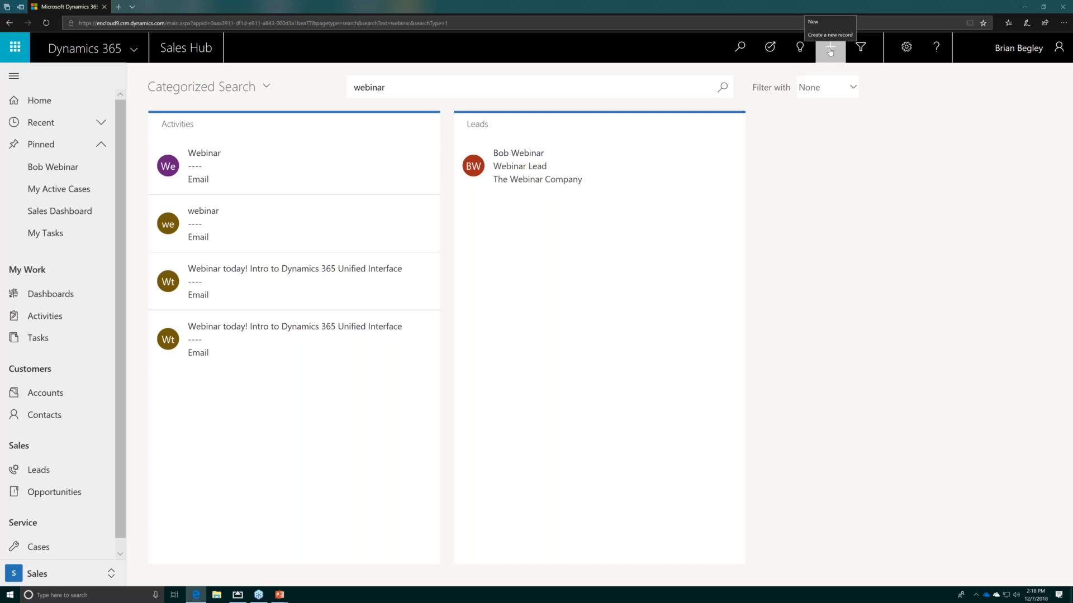
Open the quick create form for a new account and close it without saving.
{"action": "left_click", "coordinate": [831, 50]}
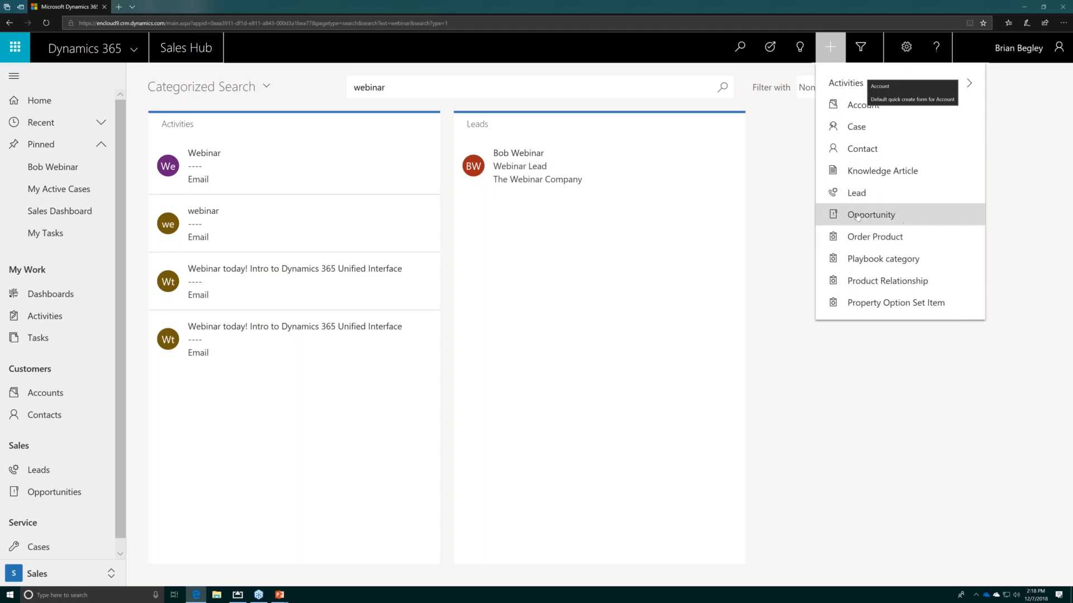
{"action": "left_click", "coordinate": [848, 111]}
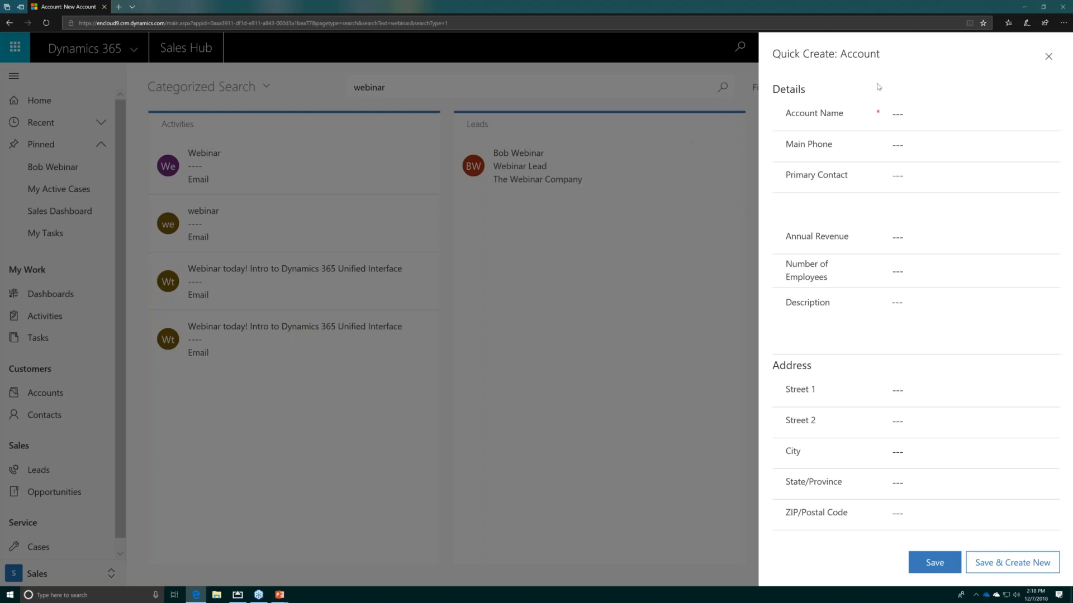
{"action": "left_click", "coordinate": [1049, 57]}
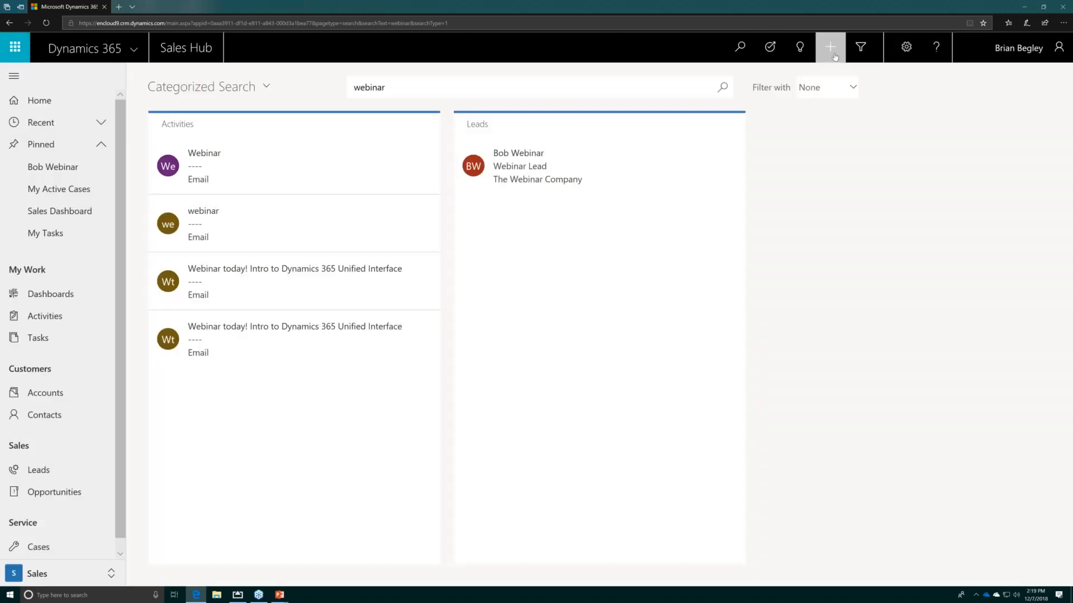
Open the quick create form for a new task activity and close it without saving.
{"action": "left_click", "coordinate": [831, 47]}
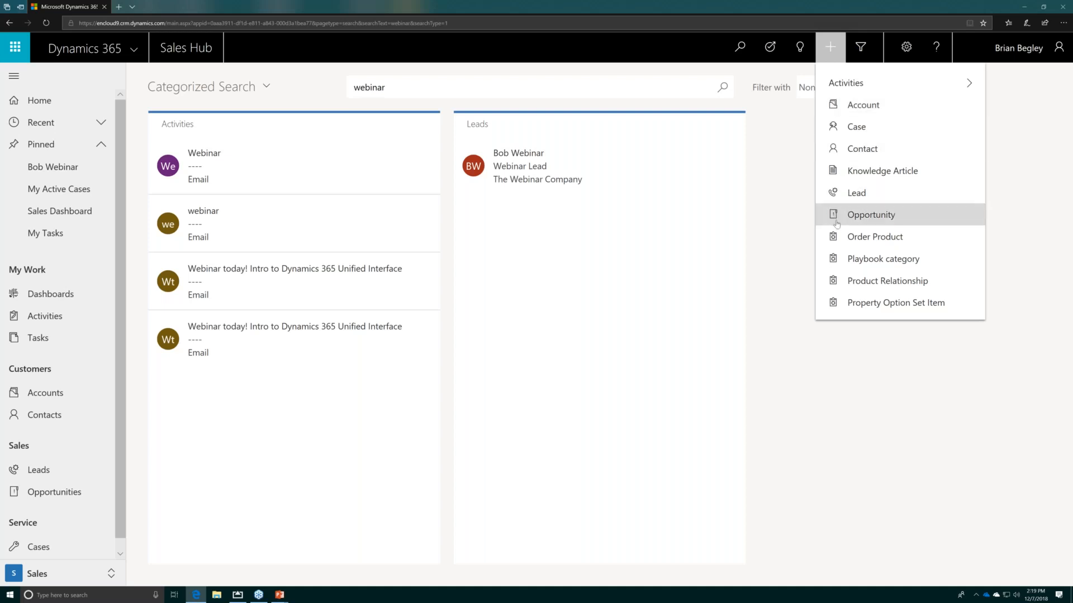
{"action": "left_click", "coordinate": [862, 90]}
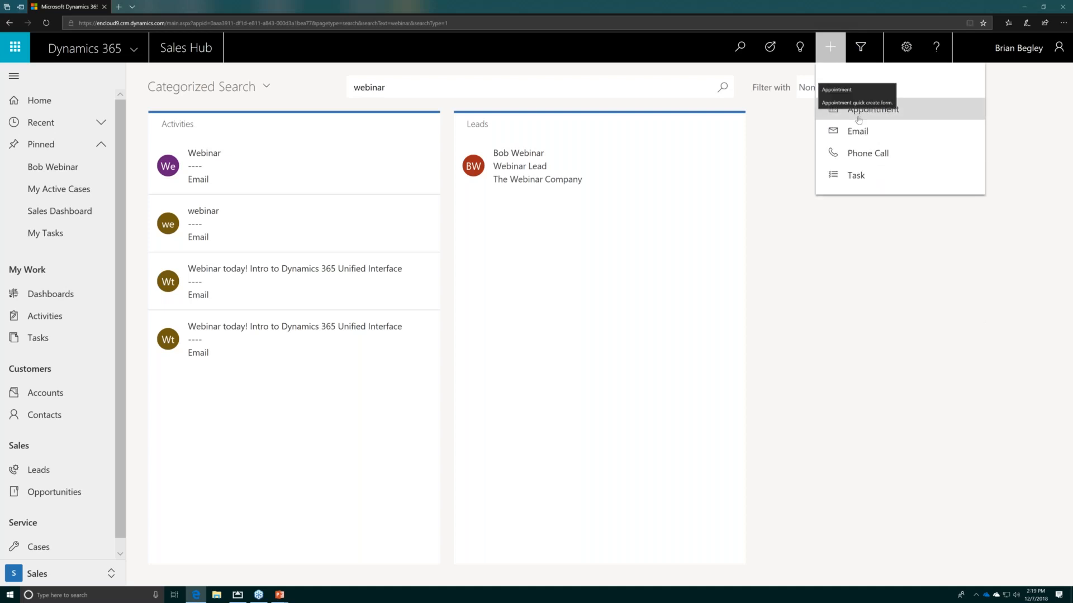
{"action": "left_click", "coordinate": [852, 176]}
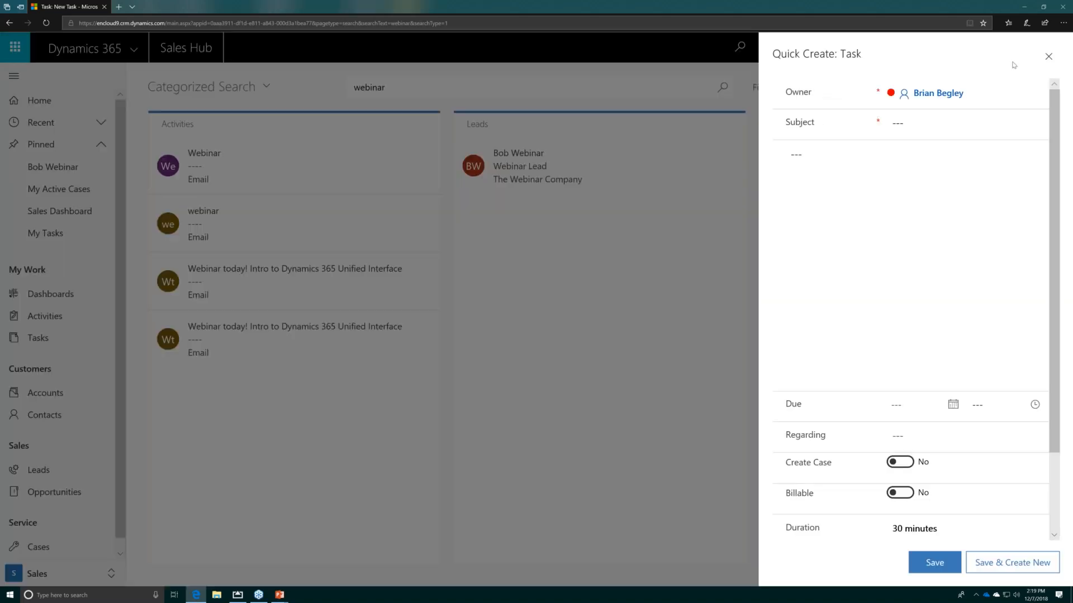
{"action": "left_click", "coordinate": [1049, 58]}
Open the quick create form for a new phone call activity and close it without saving.
{"action": "left_click", "coordinate": [830, 47]}
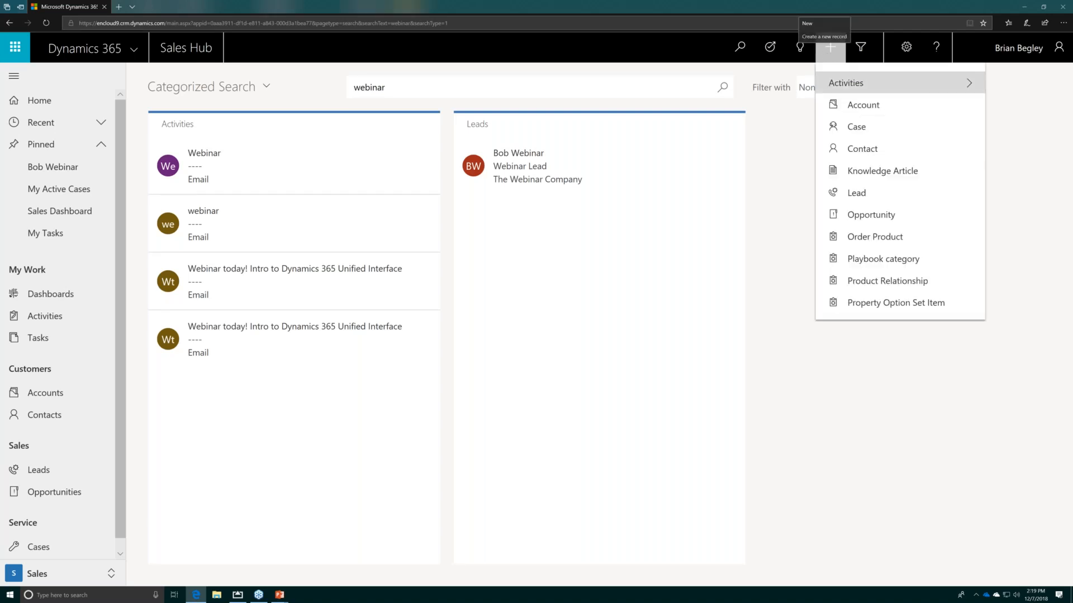
{"action": "left_click", "coordinate": [849, 83]}
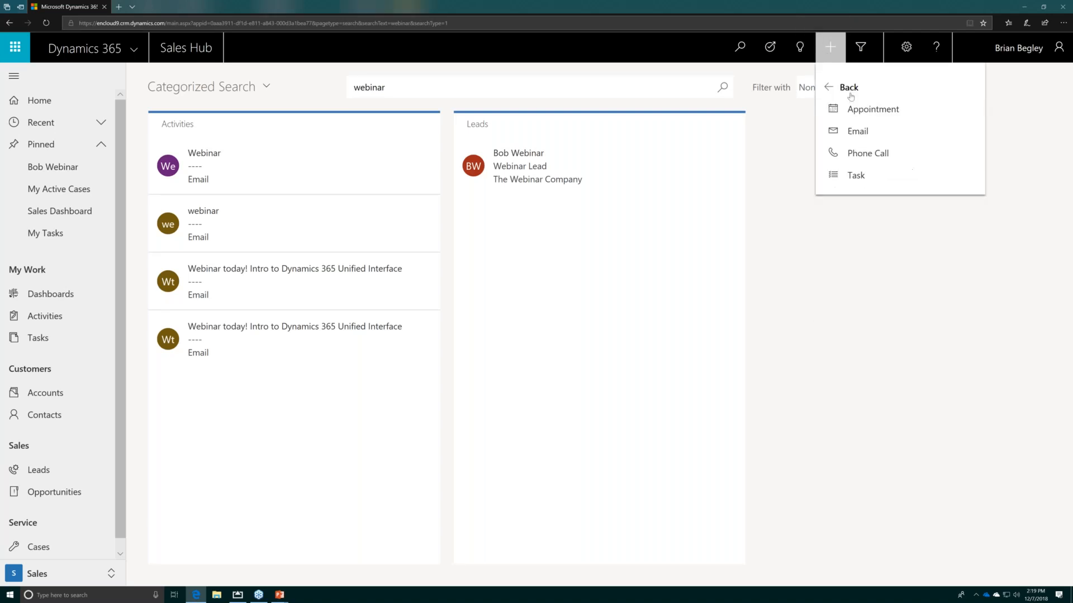
{"action": "left_click", "coordinate": [857, 174]}
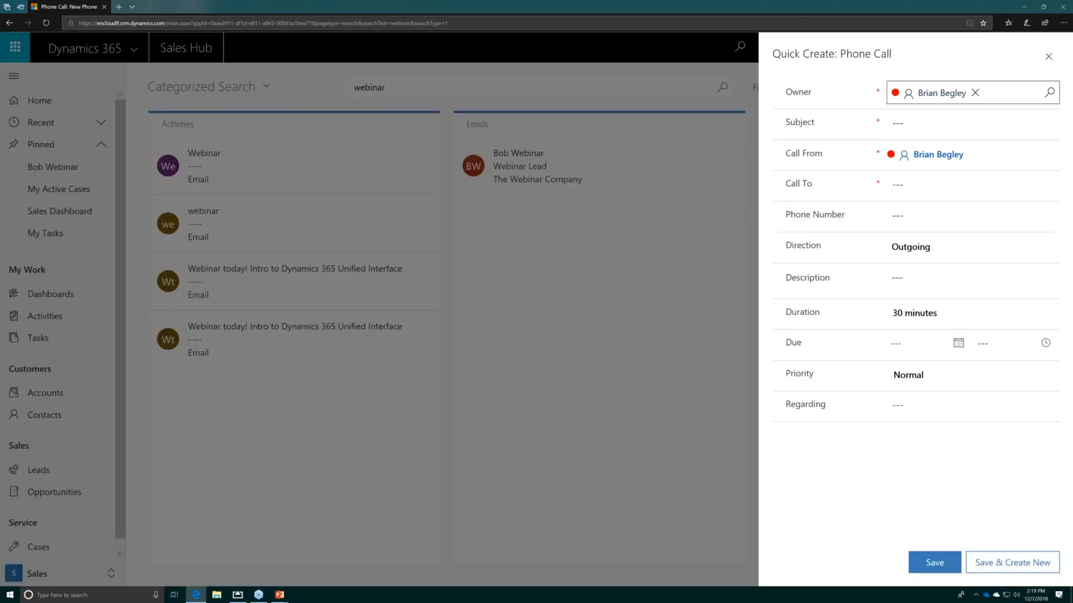
{"action": "left_click", "coordinate": [1049, 59]}
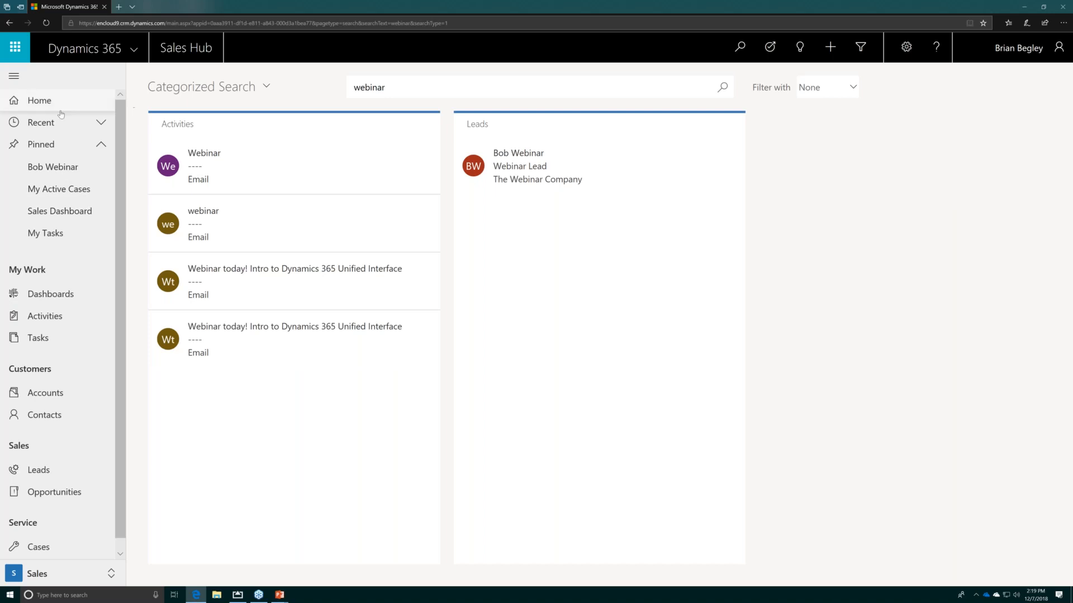
{"action": "left_click", "coordinate": [77, 296]}
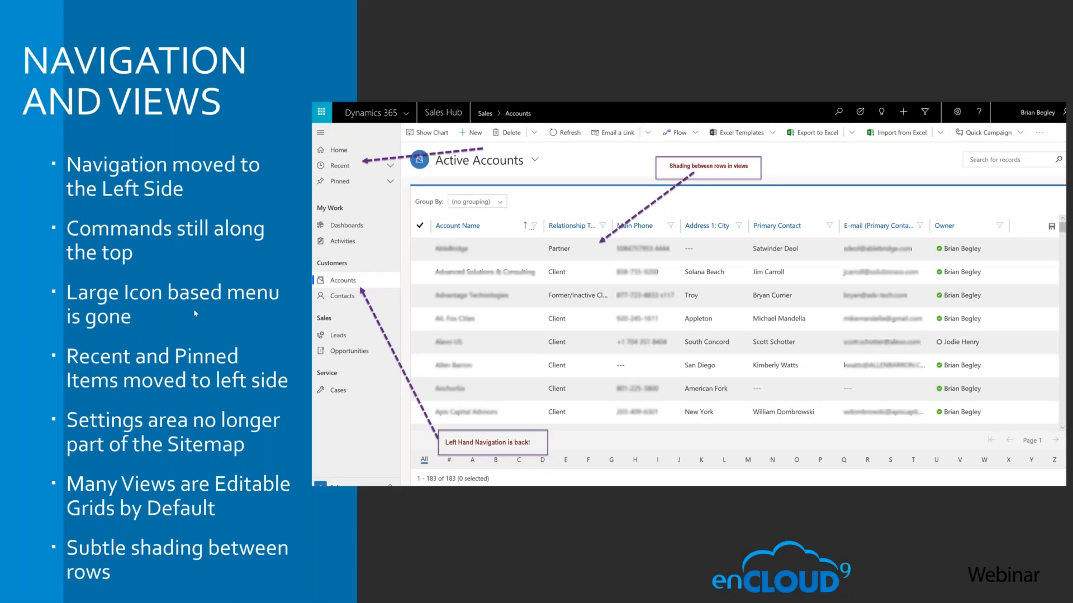
{"action": "key", "text": "Right"}
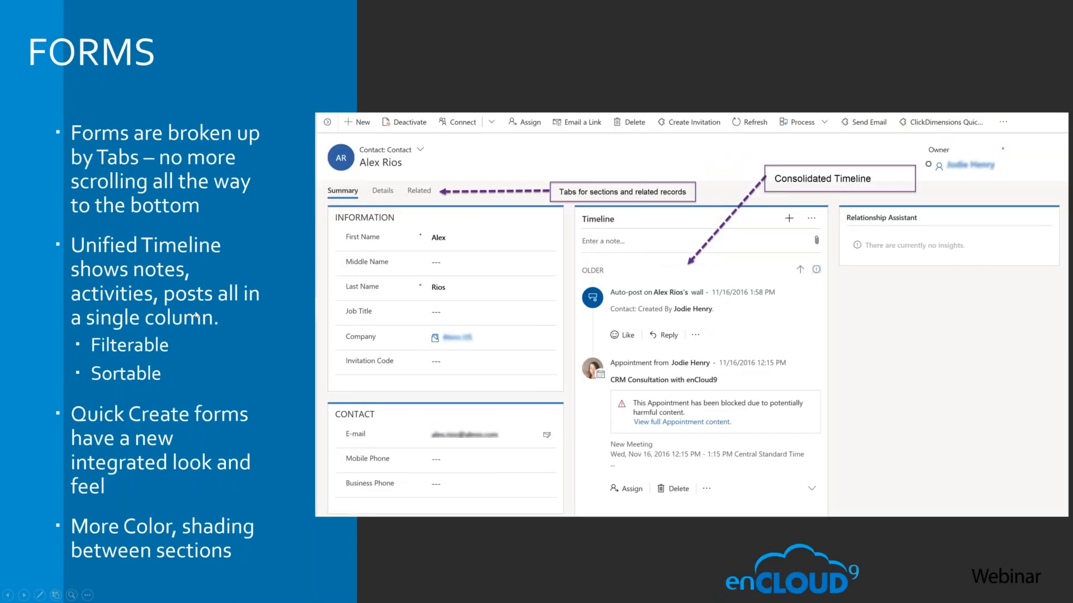
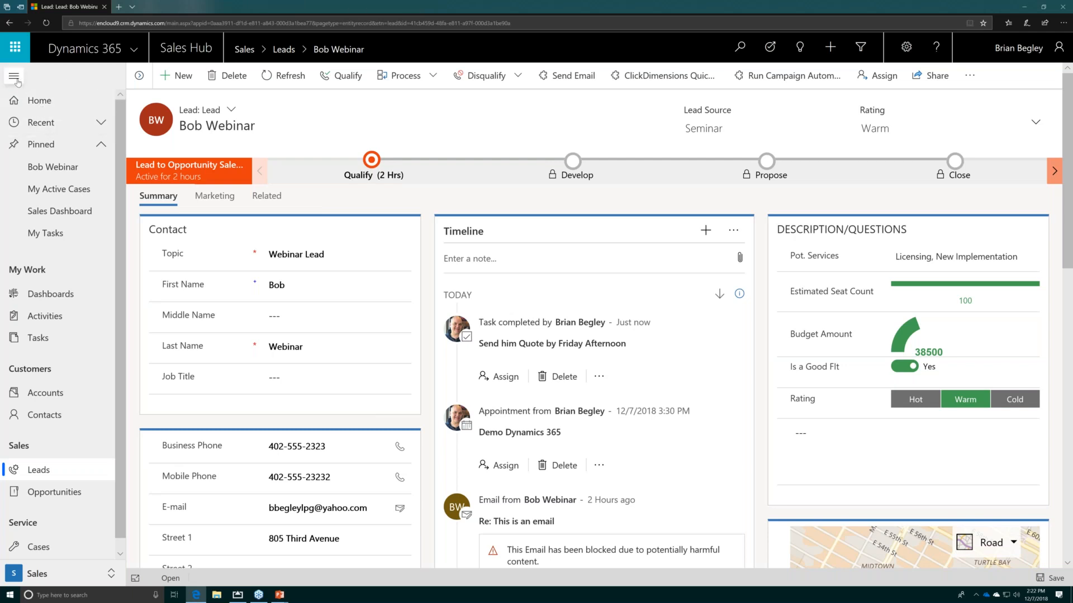
Collapse the Sales Hub site map so that only its icons remain beside the lead record.
{"action": "left_click", "coordinate": [14, 77]}
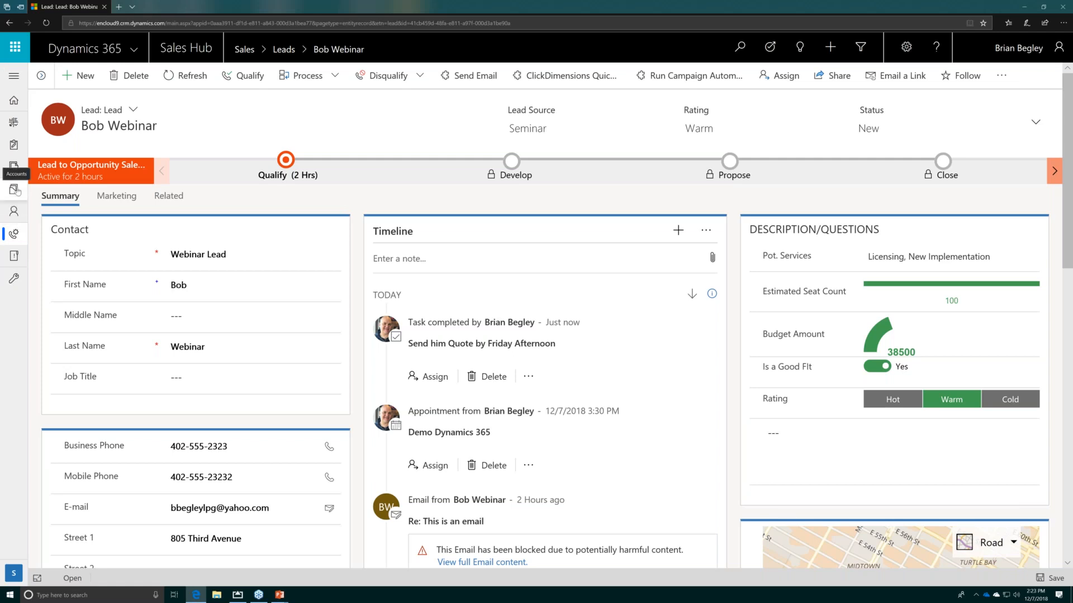
{"action": "left_click", "coordinate": [13, 80]}
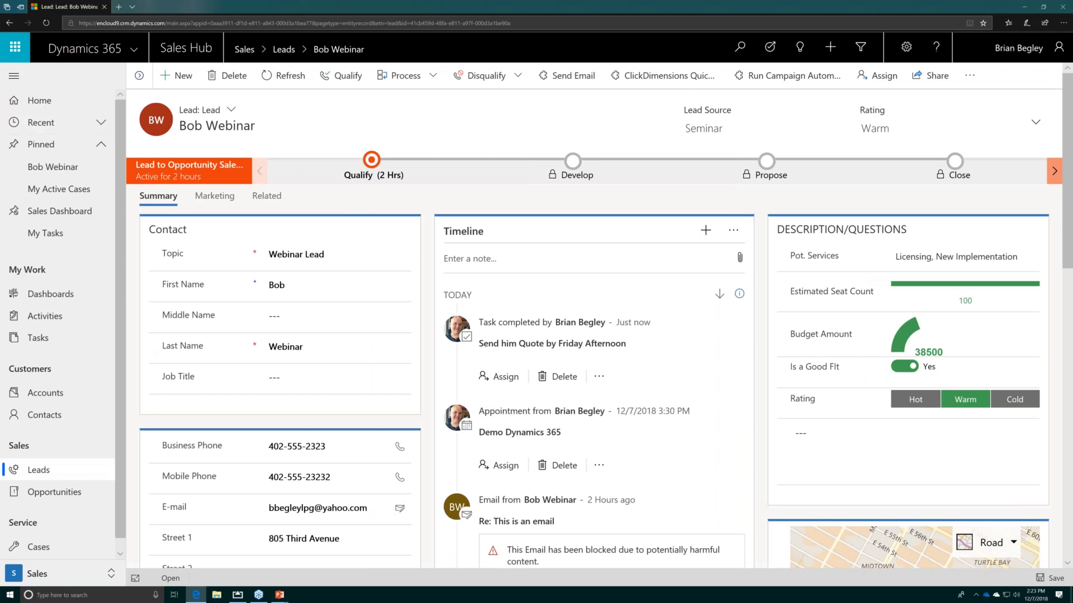
{"action": "left_click", "coordinate": [14, 78]}
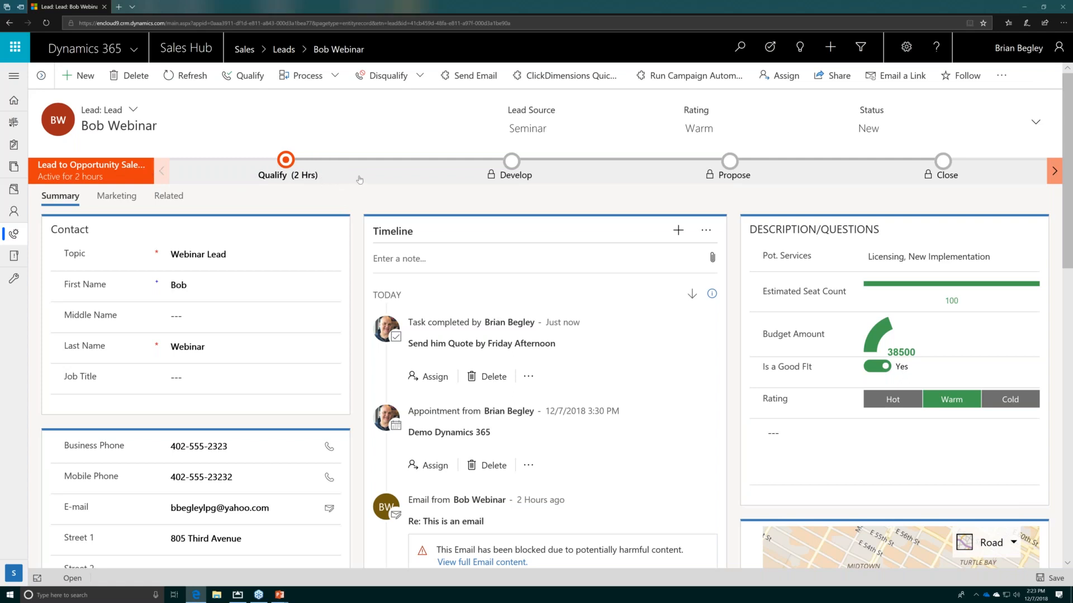
Dock the Qualify stage of the lead's business process flow and mark Identify Decision Maker as completed.
{"action": "left_click", "coordinate": [313, 175]}
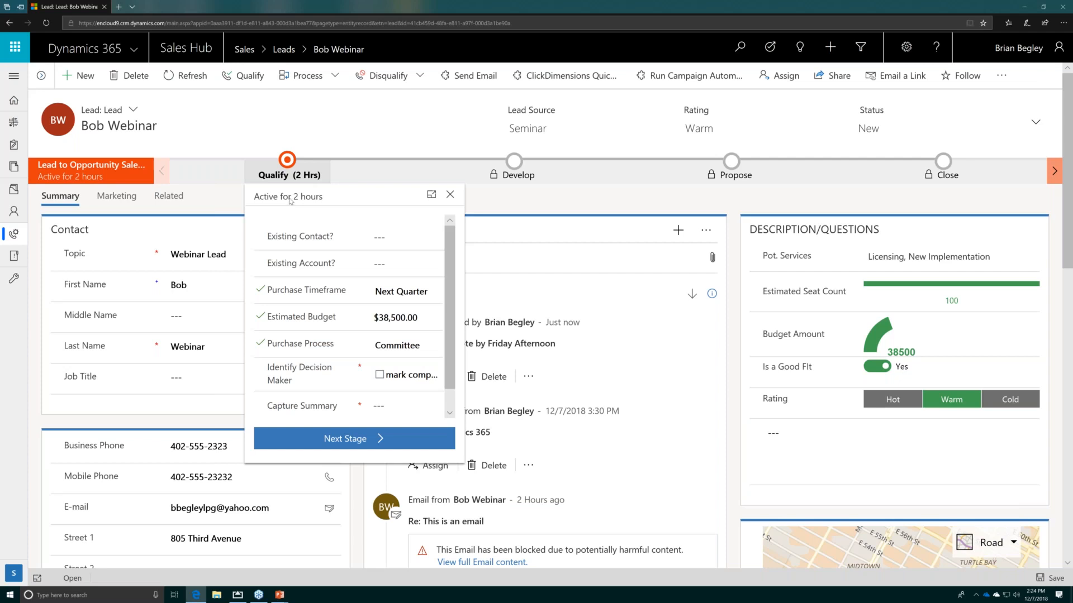
{"action": "left_click", "coordinate": [430, 196]}
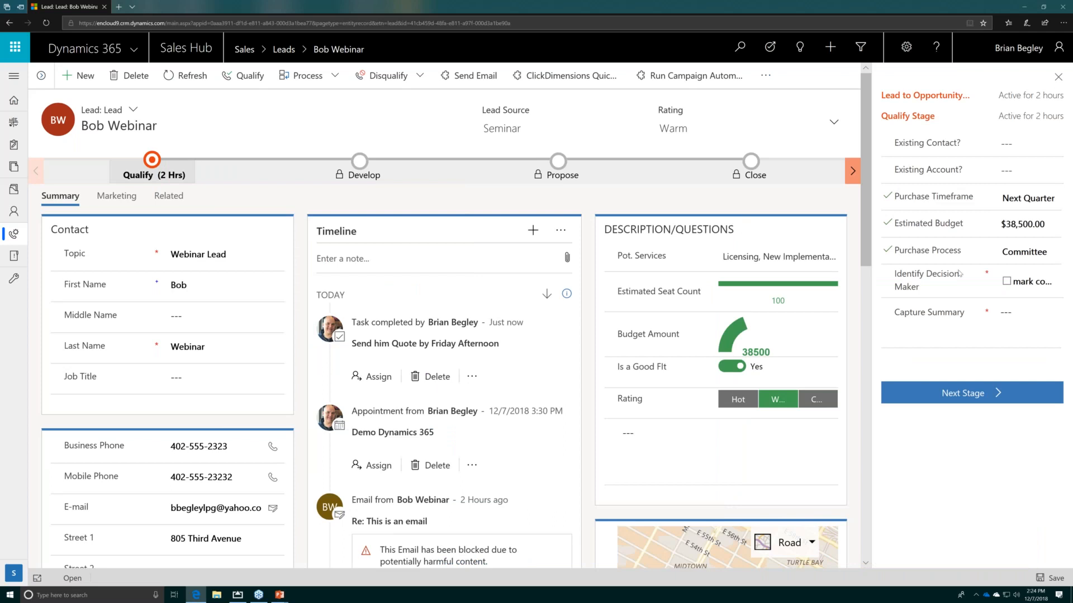
{"action": "left_click", "coordinate": [1005, 284]}
Fill in Capture Summary with the lines "sdfsdfsdfsd", "fsd", "fs", "df" and "sdf", and close the docked stage pane.
{"action": "left_click", "coordinate": [1006, 313]}
{"action": "type", "text": "sdfsdfsdfsd"}
{"action": "key", "text": "Return"}
{"action": "type", "text": "fs"}
{"action": "key", "text": "Return"}
{"action": "type", "text": "df"}
{"action": "key", "text": "Return"}
{"action": "type", "text": "sdf"}
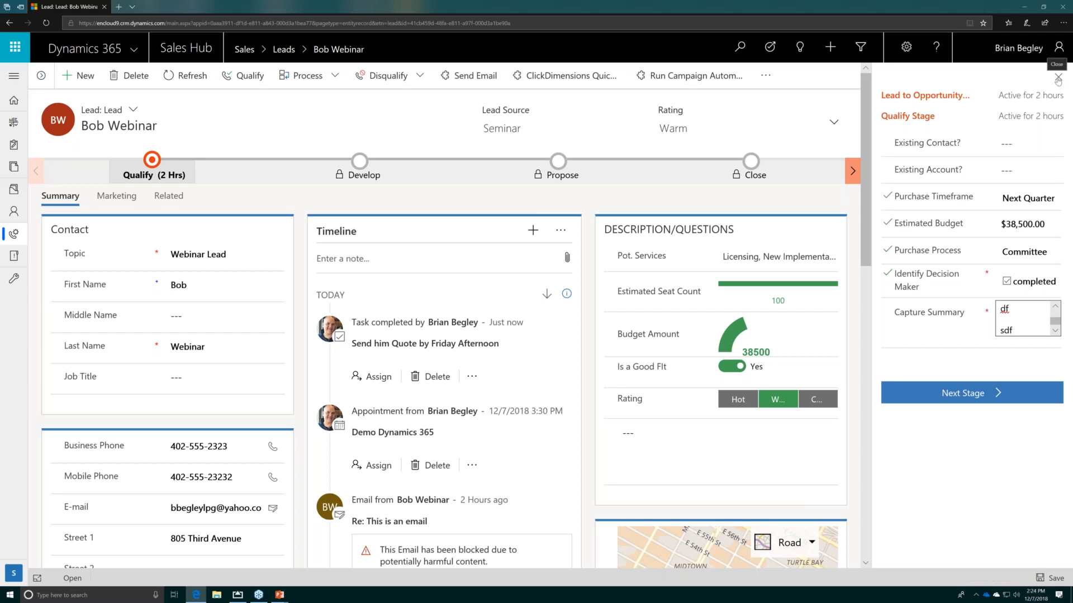
{"action": "left_click", "coordinate": [1058, 78]}
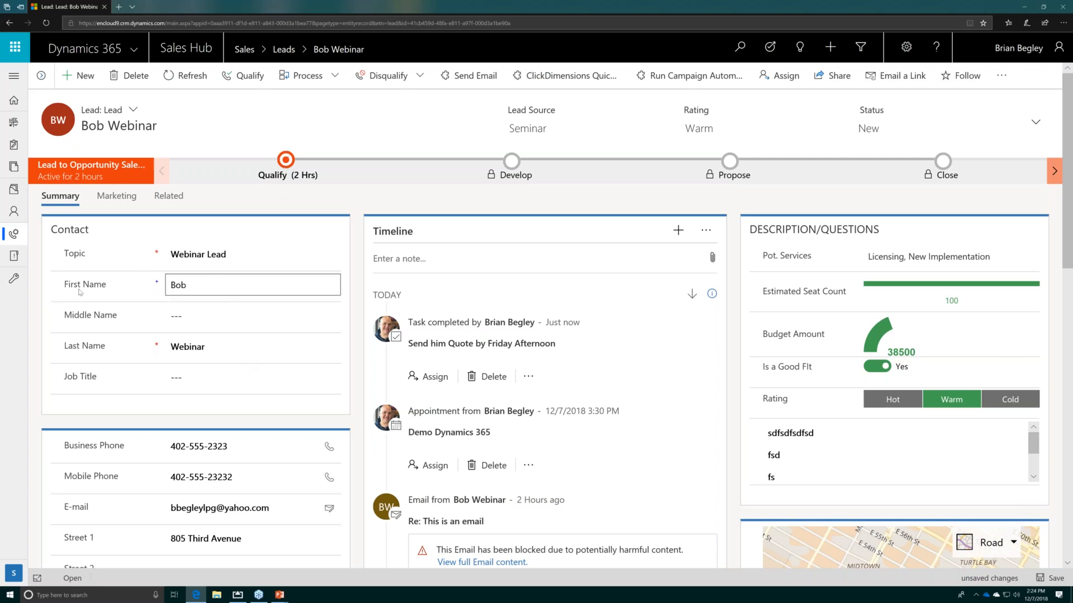
View the lead's address map in Aerial and Bird's eye modes, and exit the Bird's eye view.
{"action": "left_click", "coordinate": [198, 290]}
{"action": "scroll", "coordinate": [117, 286], "scroll_direction": "down", "scroll_amount": 3}
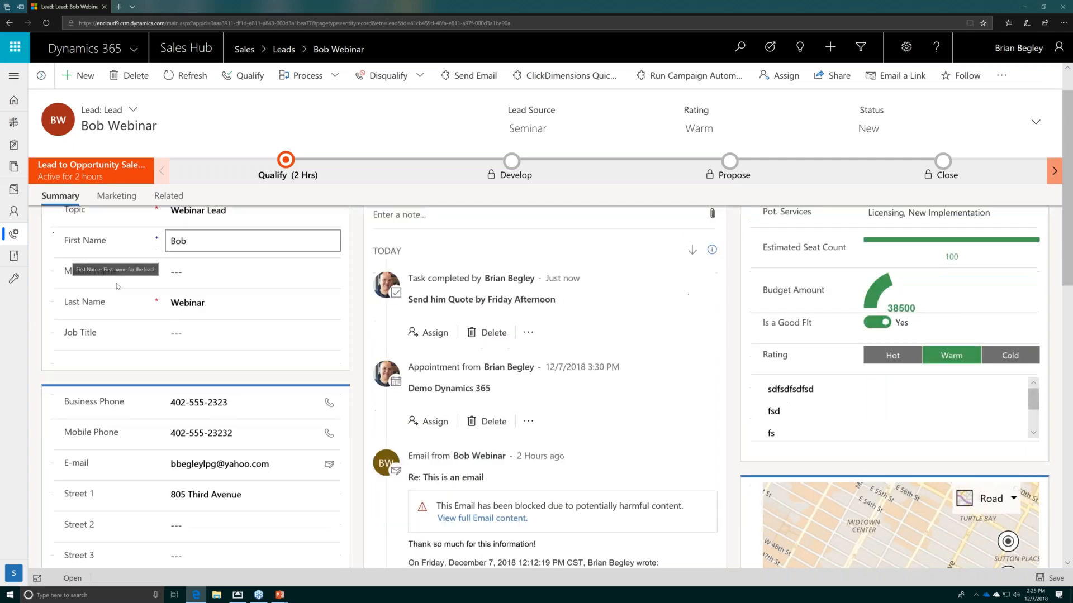
{"action": "scroll", "coordinate": [288, 410], "scroll_direction": "down", "scroll_amount": 3}
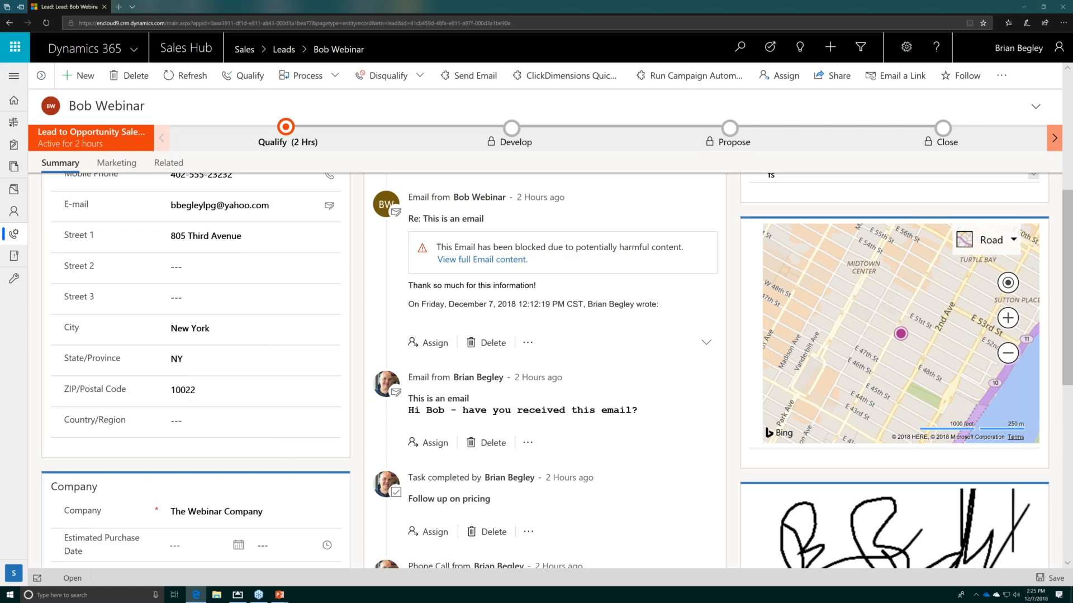
{"action": "scroll", "coordinate": [271, 359], "scroll_direction": "up", "scroll_amount": 5}
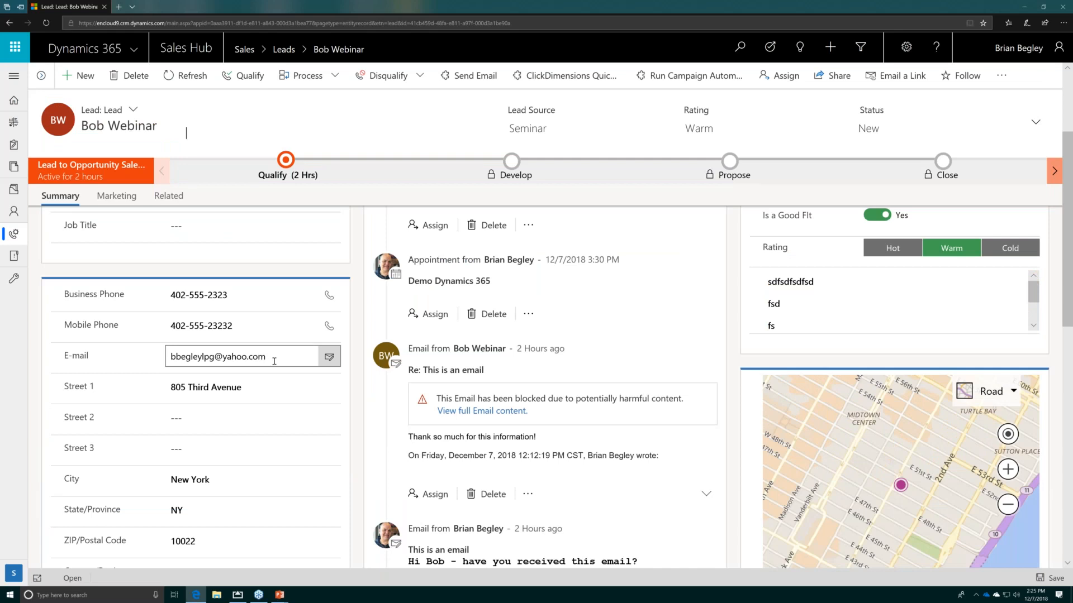
{"action": "scroll", "coordinate": [274, 361], "scroll_direction": "down", "scroll_amount": 3}
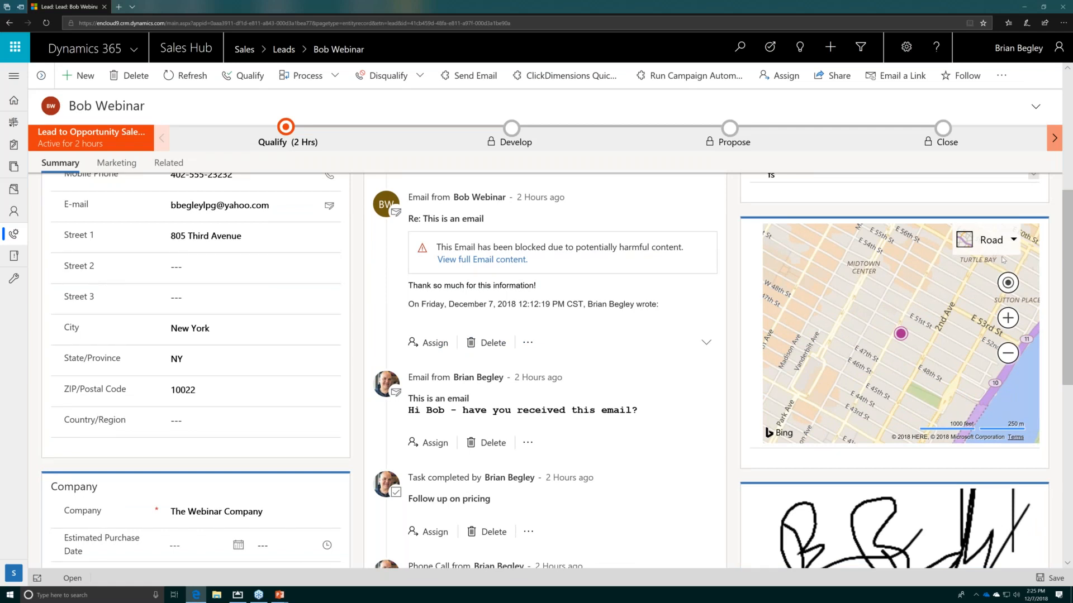
{"action": "left_click", "coordinate": [1017, 239]}
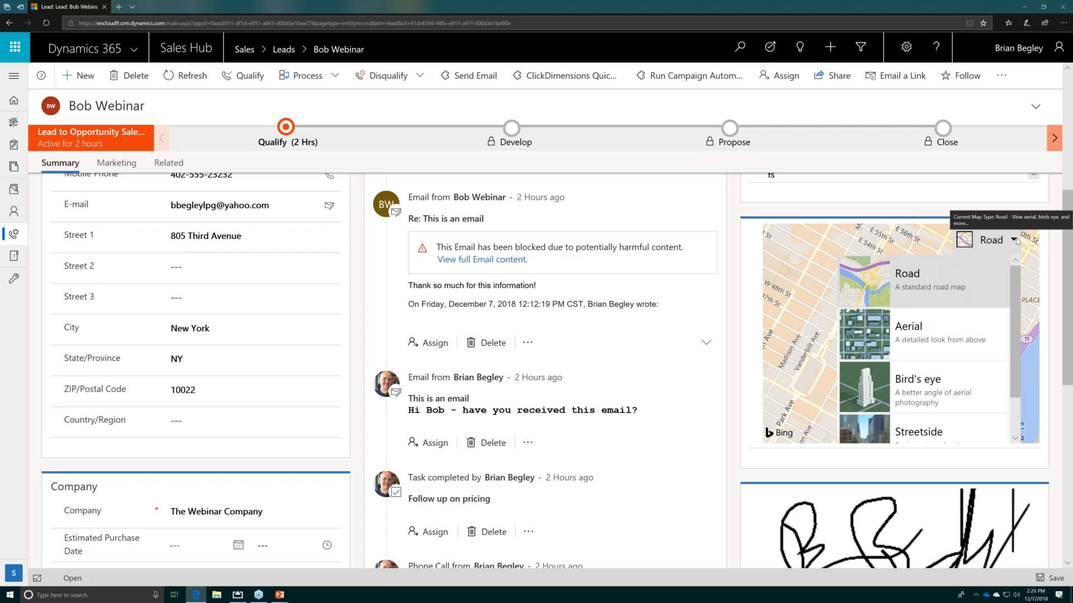
{"action": "left_click", "coordinate": [916, 334]}
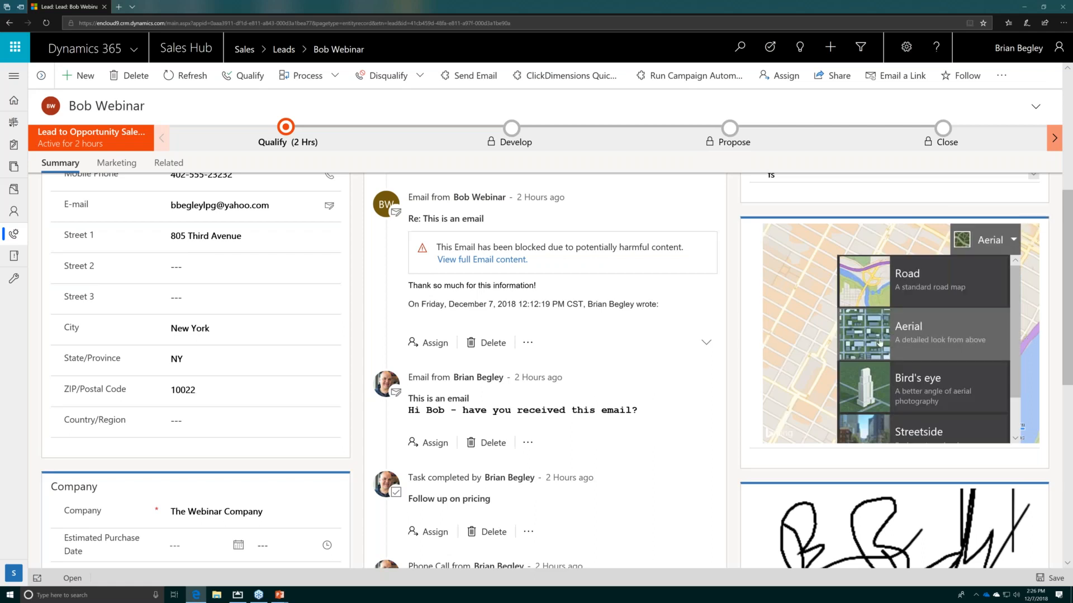
{"action": "left_click", "coordinate": [857, 388]}
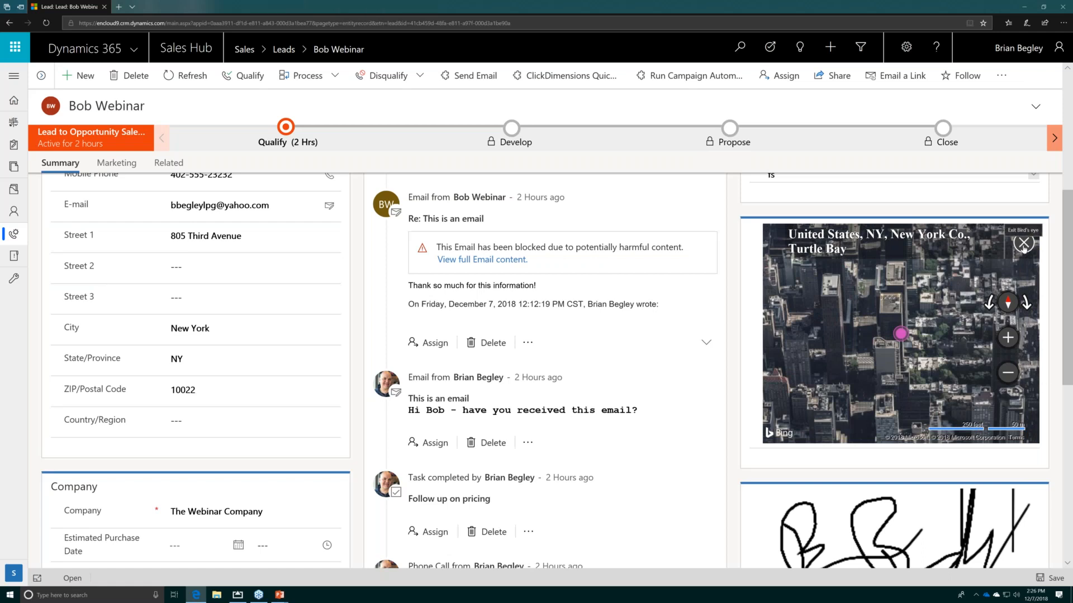
{"action": "left_click", "coordinate": [1024, 245]}
Show the map in Streetside mode at the lead's location marker and move along E 49th St.
{"action": "left_click", "coordinate": [1014, 242]}
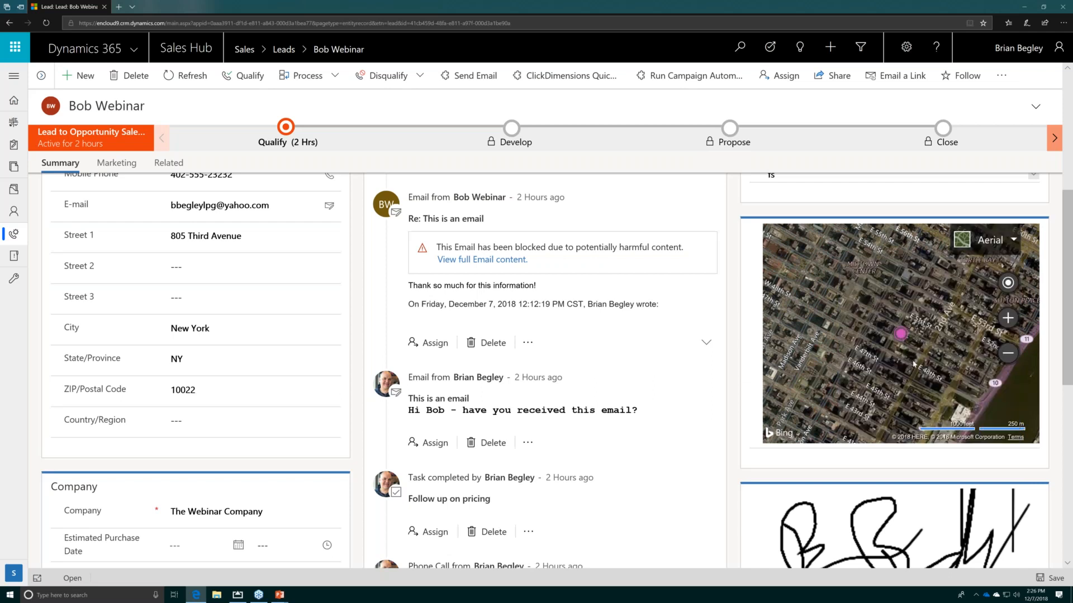
{"action": "left_click", "coordinate": [1000, 246]}
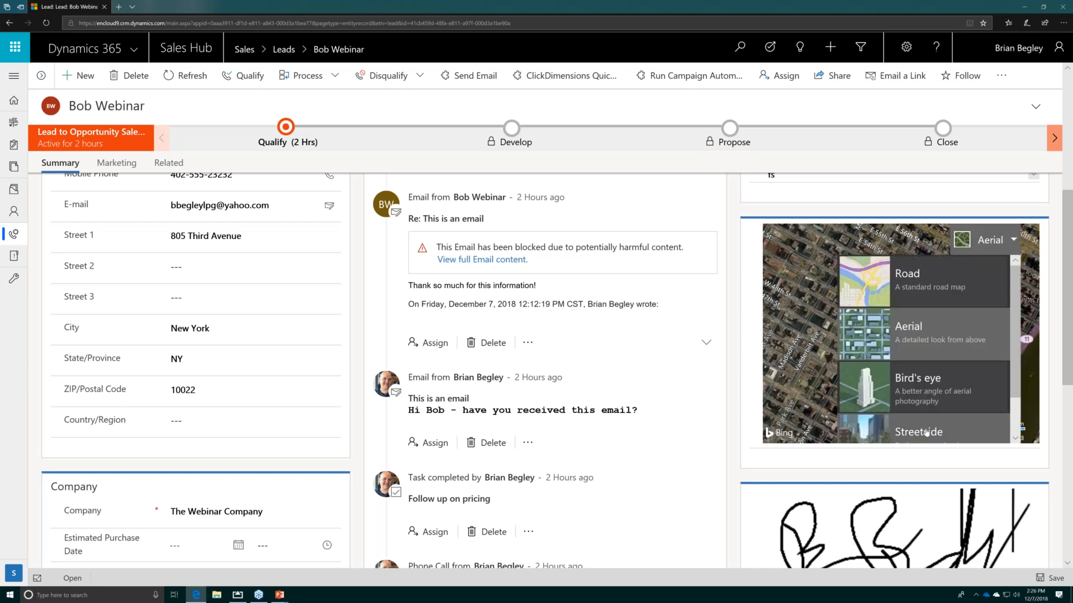
{"action": "scroll", "coordinate": [901, 401], "scroll_direction": "down", "scroll_amount": 1}
{"action": "left_click", "coordinate": [902, 401]}
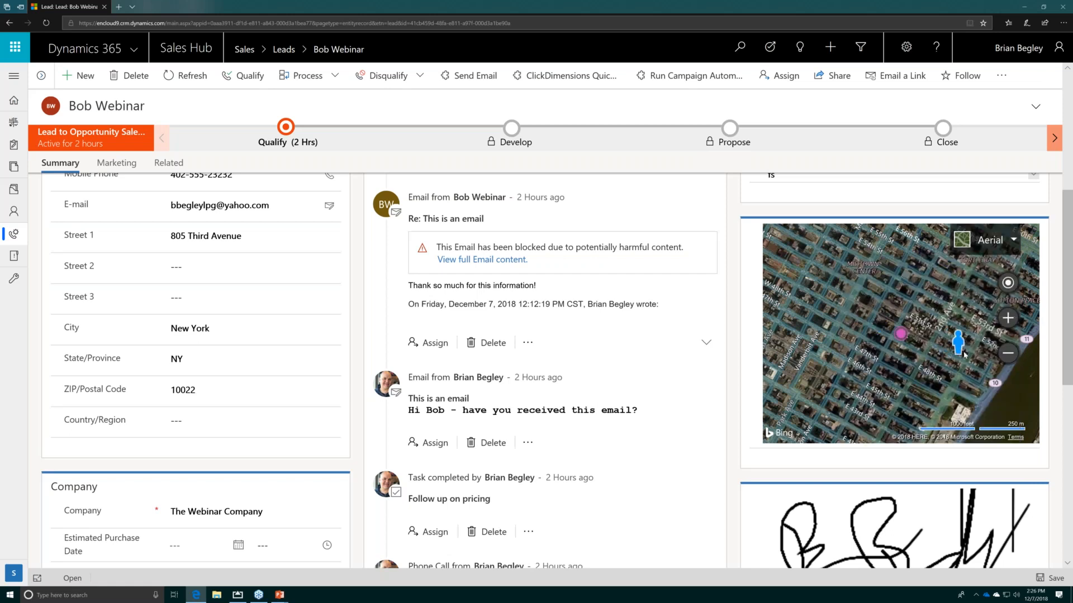
{"action": "left_click", "coordinate": [899, 342]}
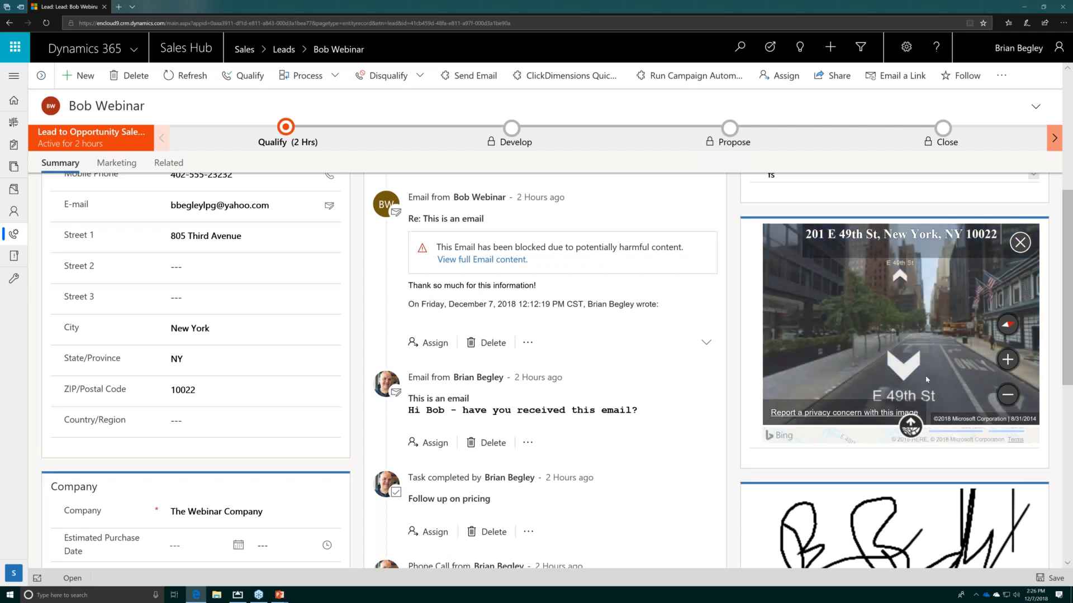
{"action": "left_click", "coordinate": [946, 344]}
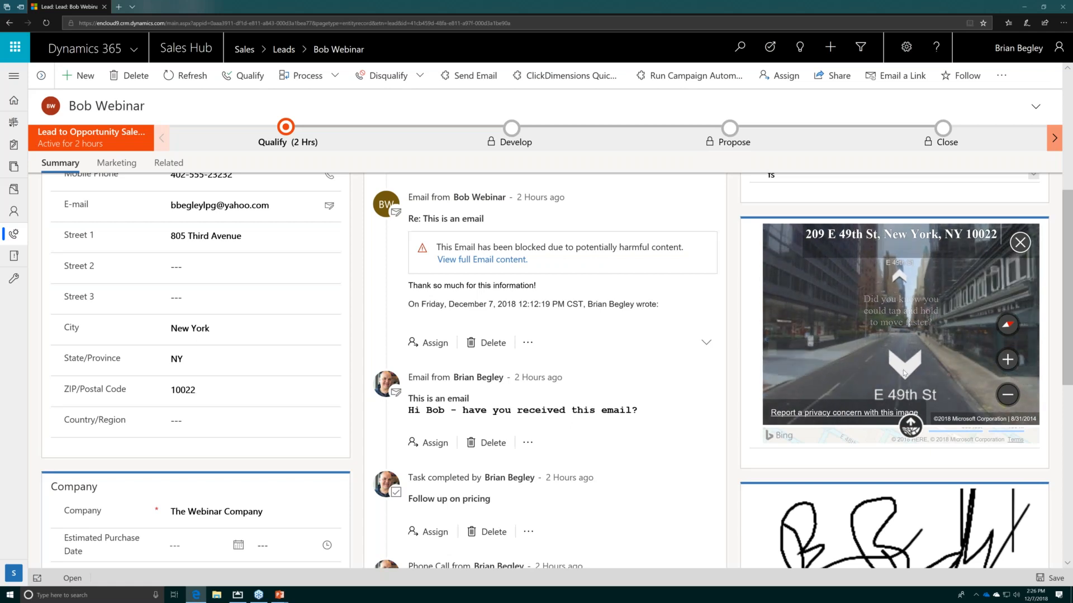
{"action": "left_click", "coordinate": [903, 369]}
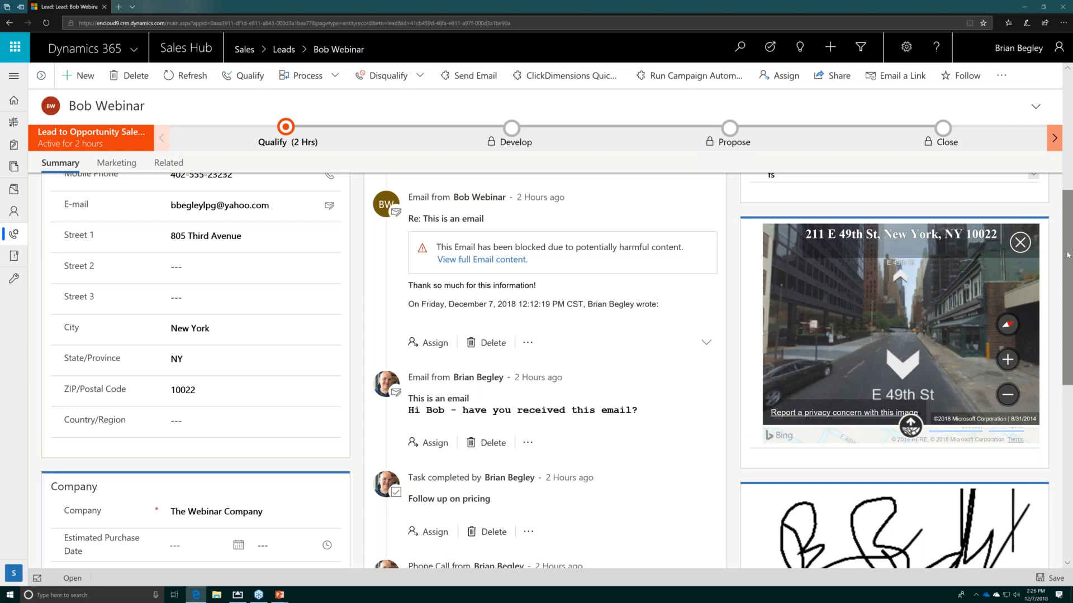
Start a Timeline note on the lead titled "This is a new note" with the text "sdfsdfsdfsdf".
{"action": "left_click_drag", "start_coordinate": [1067, 255], "coordinate": [1057, 129]}
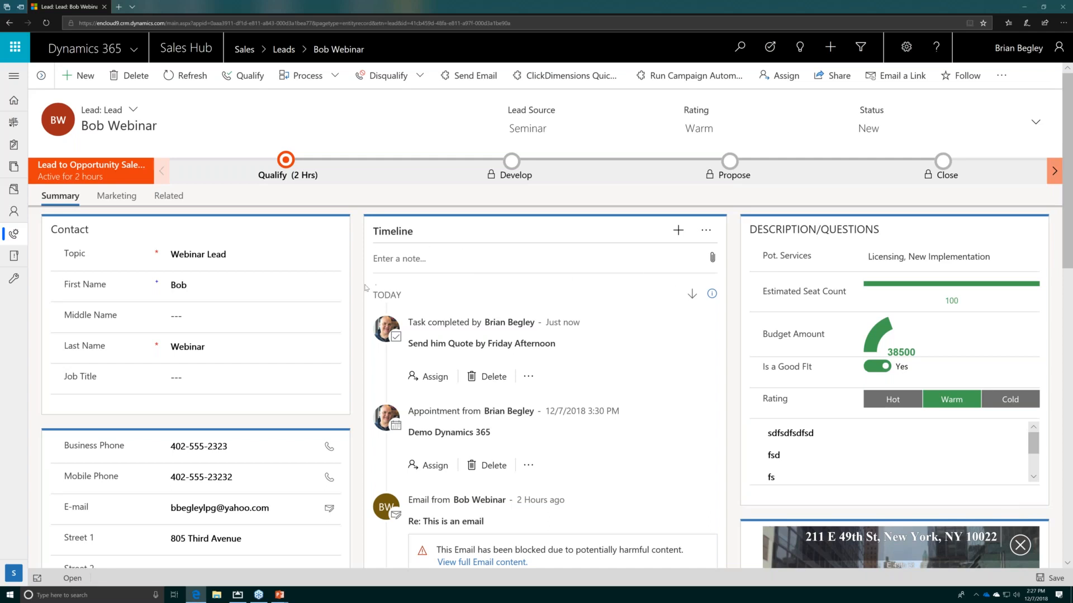
{"action": "left_click", "coordinate": [381, 258]}
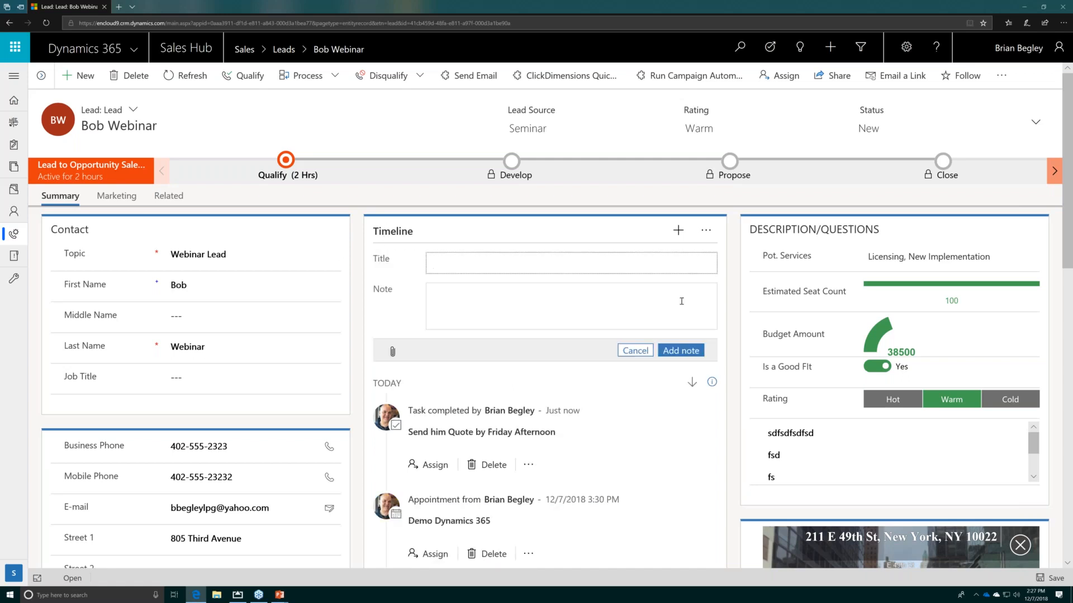
{"action": "type", "text": "This is a new note"}
{"action": "left_click", "coordinate": [681, 301]}
{"action": "type", "text": "sdfsdfsdfsdf"}
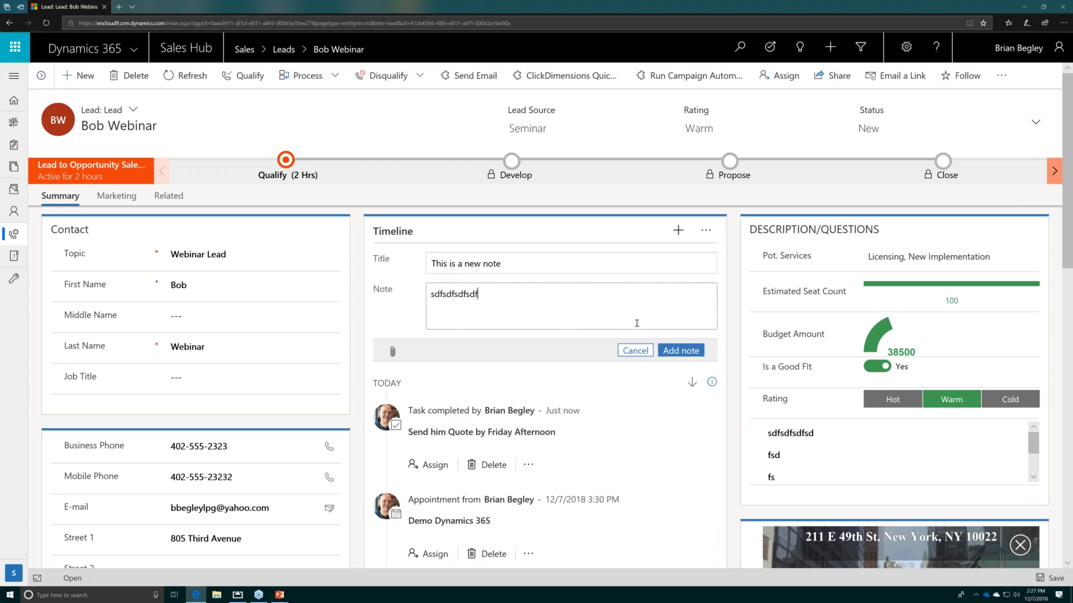
Attach the recent file tapped out time.png to the note and add the note to the Timeline.
{"action": "left_click", "coordinate": [394, 354]}
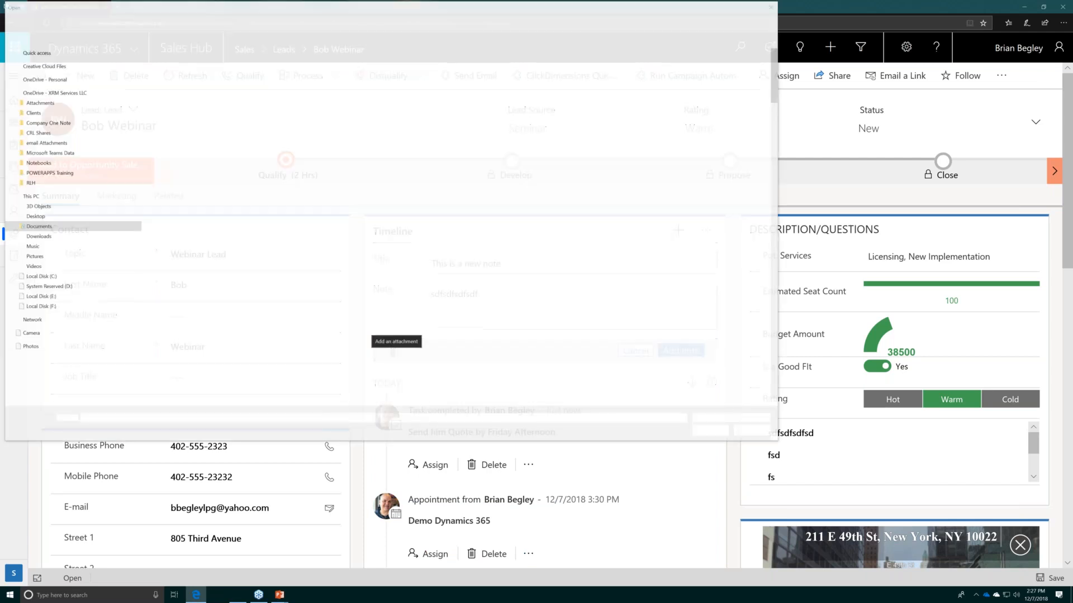
{"action": "left_click", "coordinate": [38, 55]}
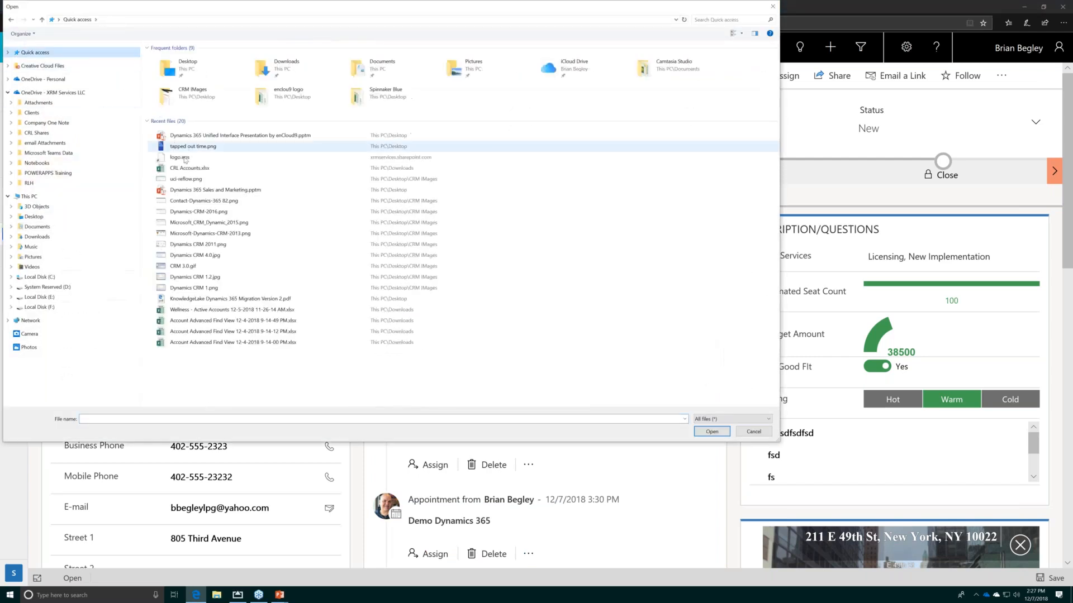
{"action": "left_click", "coordinate": [172, 147]}
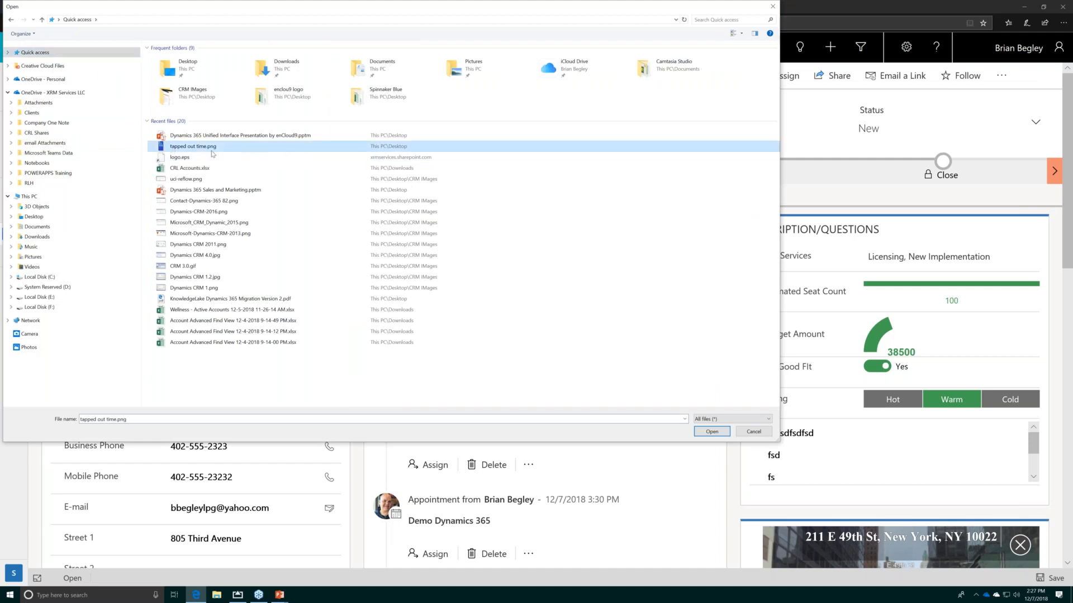
{"action": "left_click", "coordinate": [712, 432]}
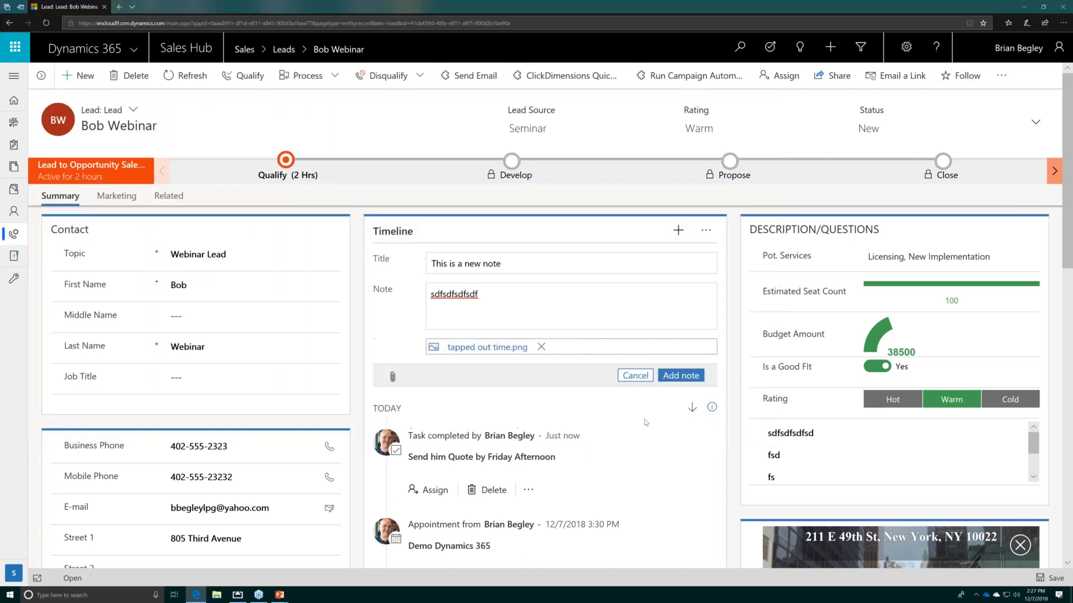
{"action": "left_click", "coordinate": [677, 377]}
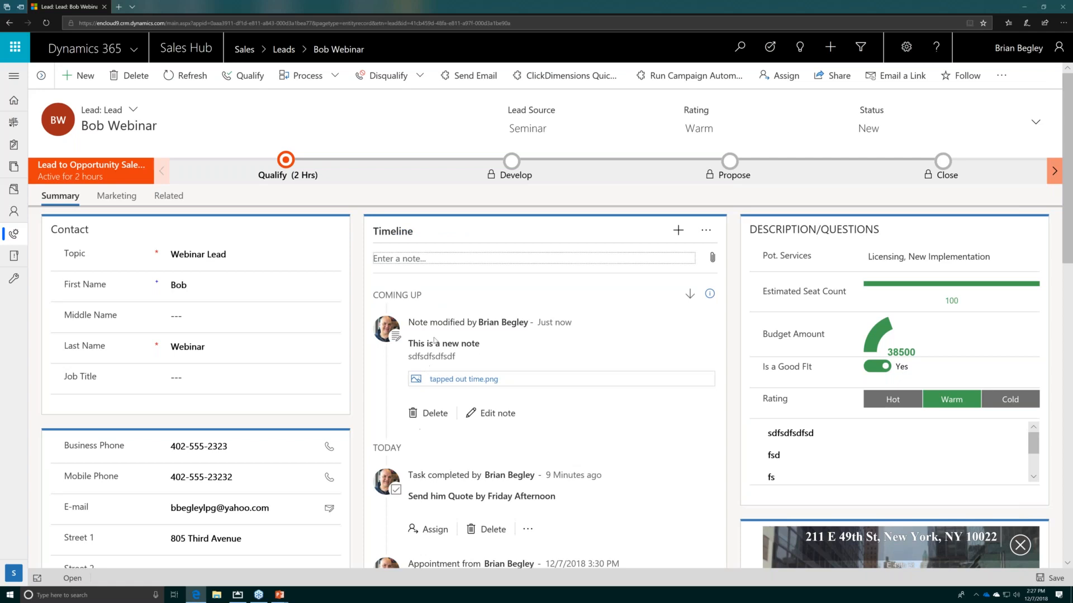
Start a phone call activity from the Timeline with the subject "follow up on last meeting".
{"action": "left_click", "coordinate": [677, 230]}
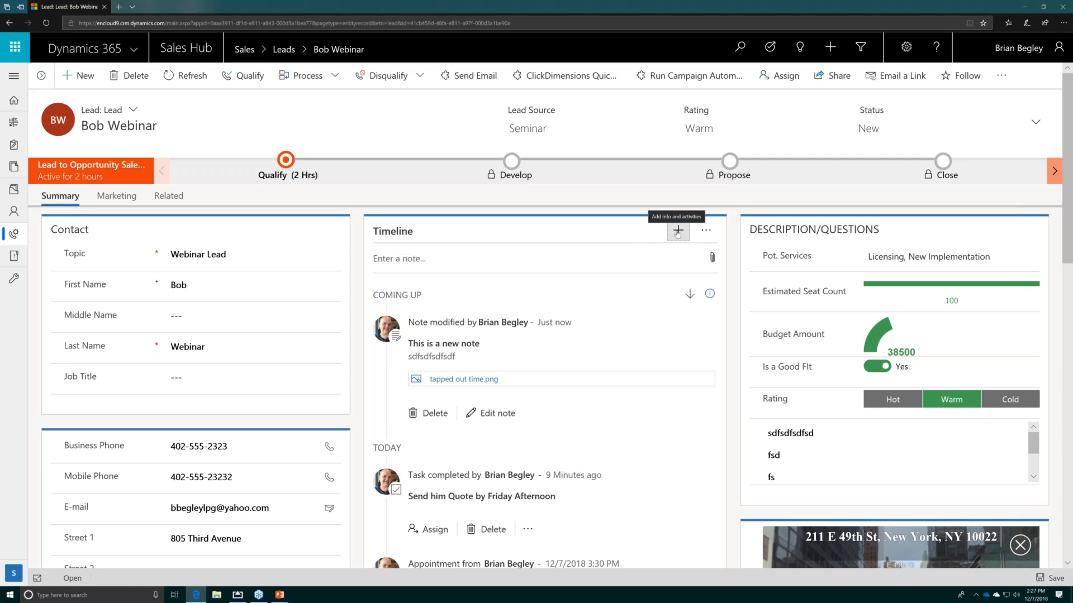
{"action": "left_click", "coordinate": [677, 232]}
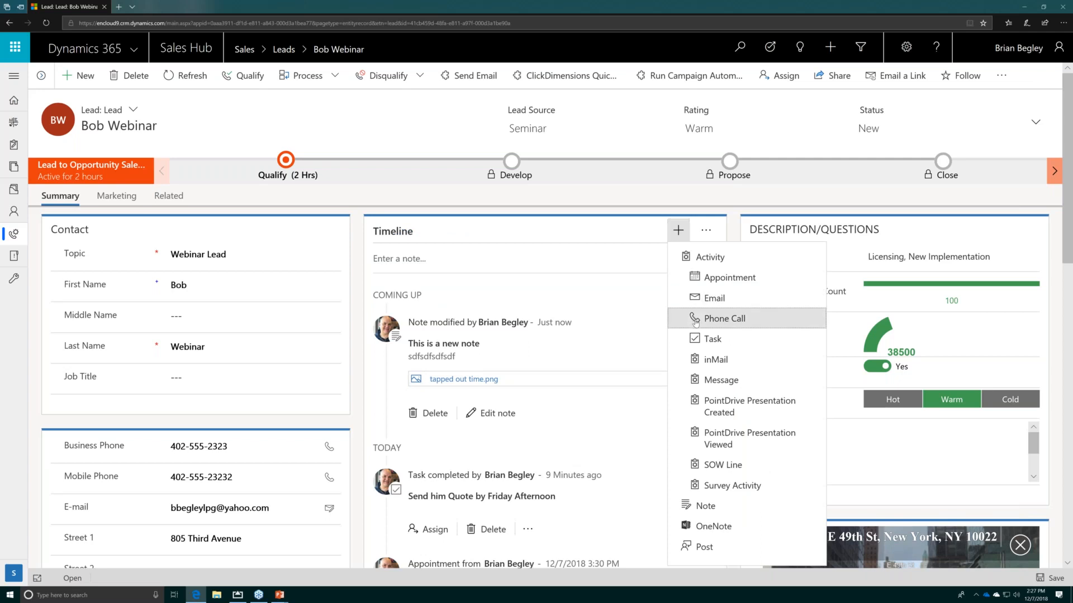
{"action": "left_click", "coordinate": [694, 320]}
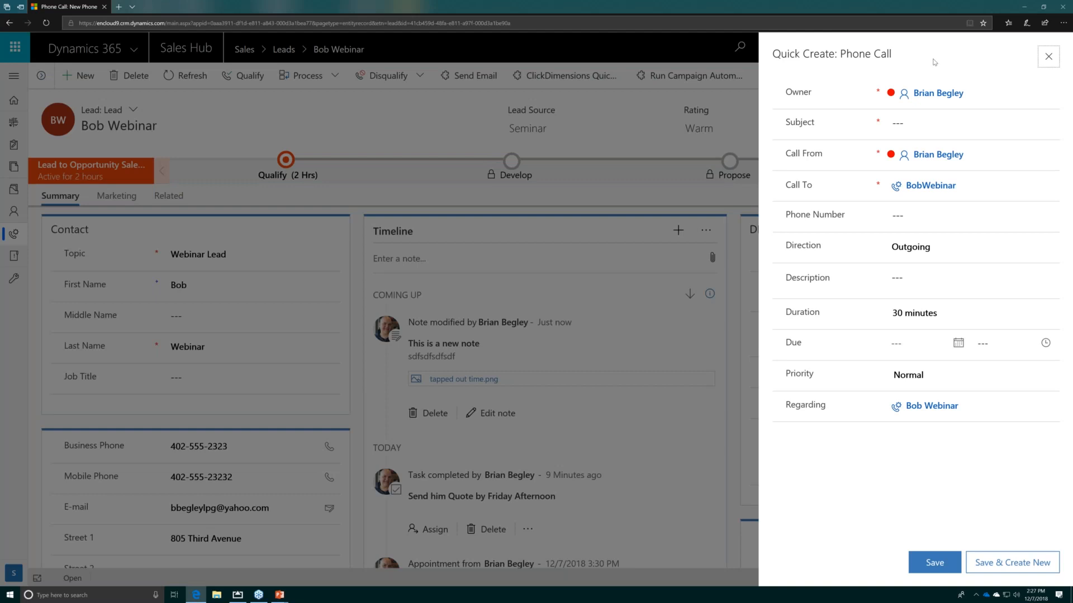
{"action": "left_click", "coordinate": [923, 123]}
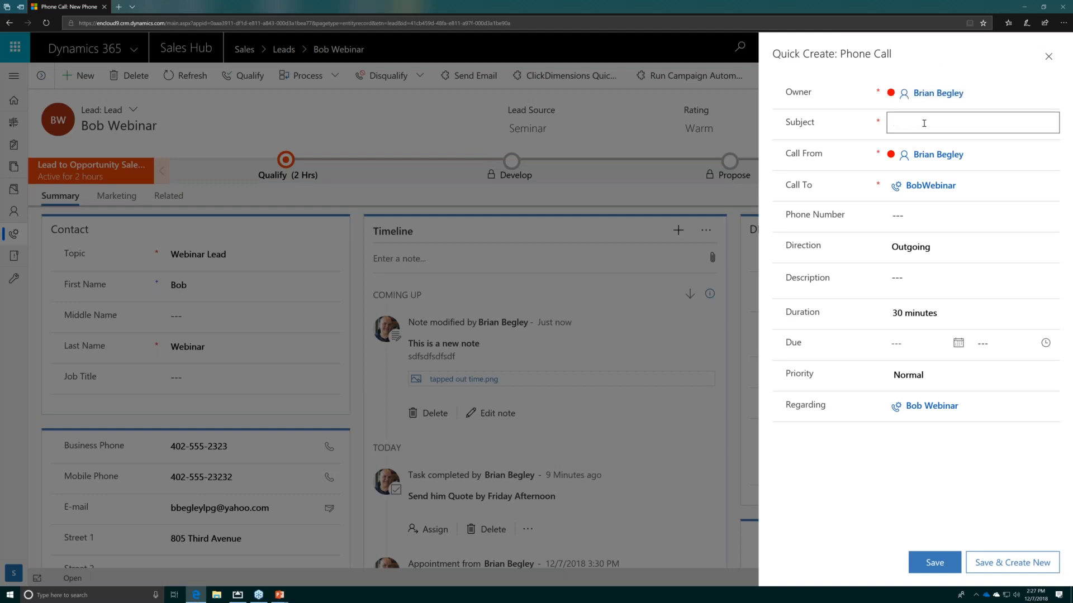
{"action": "type", "text": "follow up on last meeting"}
{"action": "key", "text": "Tab"}
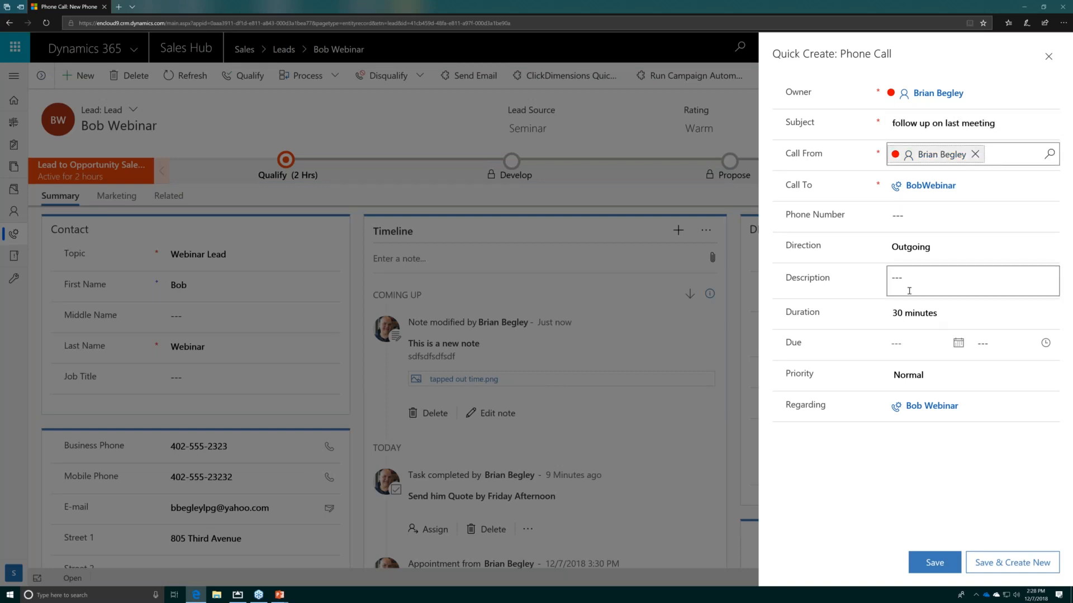
Set the phone call's due date to 12/14/2018 at 2:00 PM and save the activity.
{"action": "left_click", "coordinate": [957, 345]}
{"action": "left_click", "coordinate": [986, 450]}
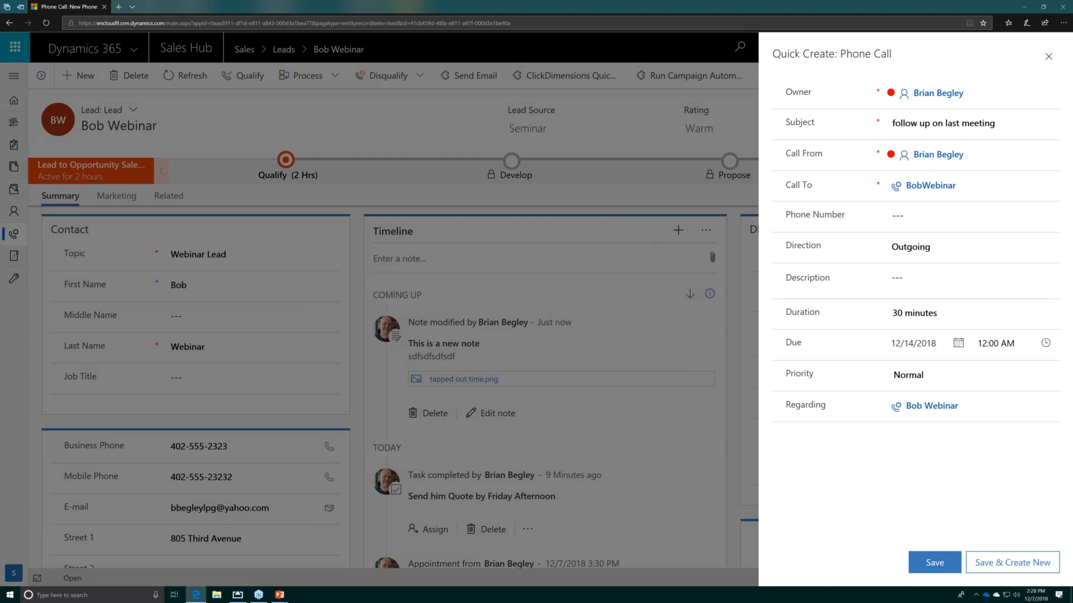
{"action": "left_click", "coordinate": [1045, 344]}
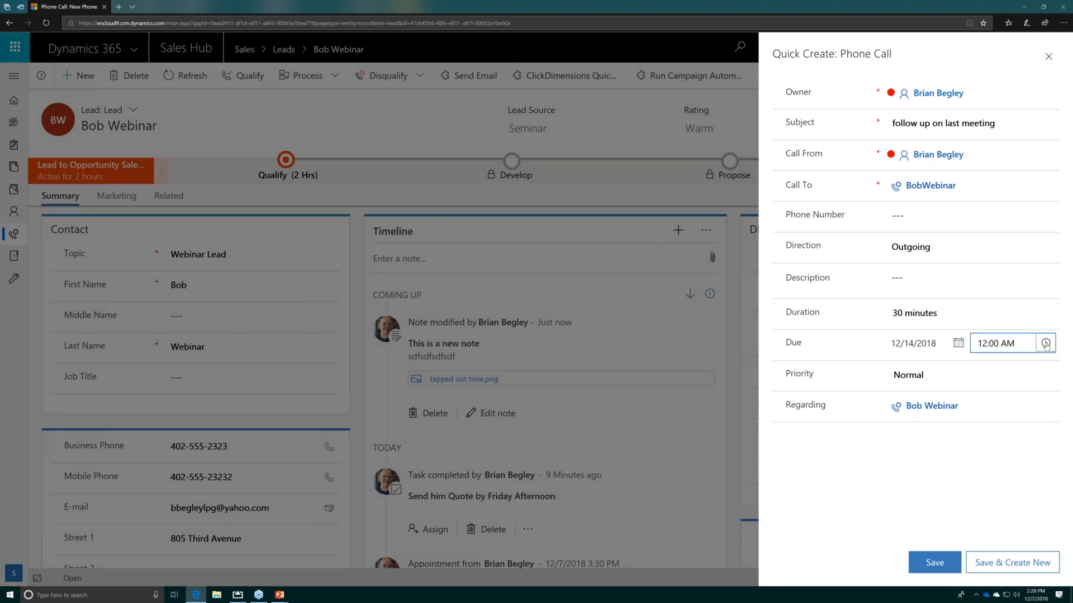
{"action": "scroll", "coordinate": [1047, 433], "scroll_direction": "down", "scroll_amount": 6}
{"action": "scroll", "coordinate": [1047, 434], "scroll_direction": "down", "scroll_amount": 3}
{"action": "left_click", "coordinate": [1015, 413]}
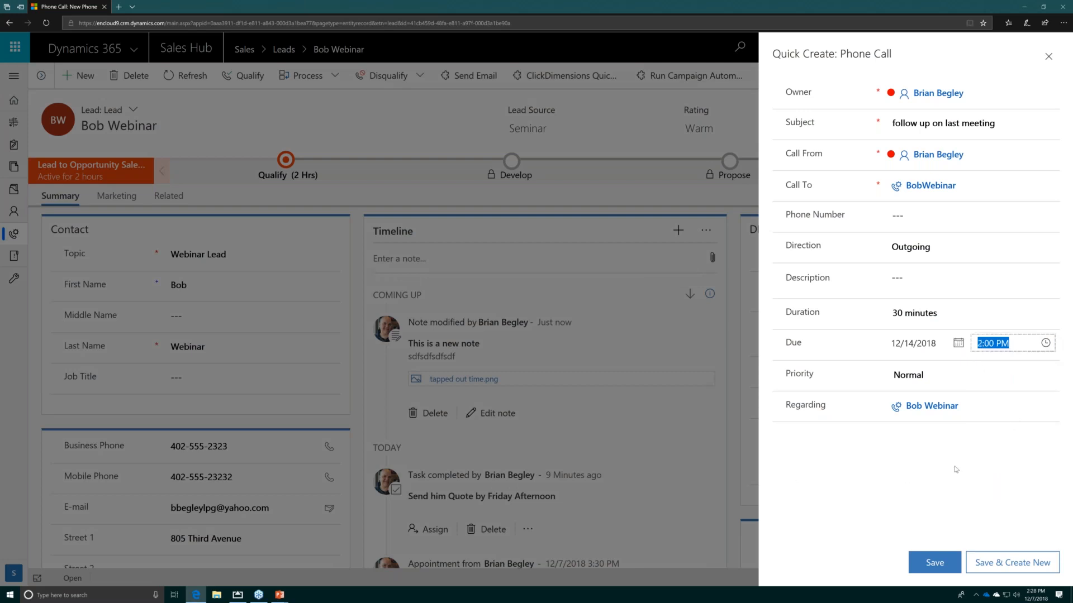
{"action": "left_click", "coordinate": [932, 563]}
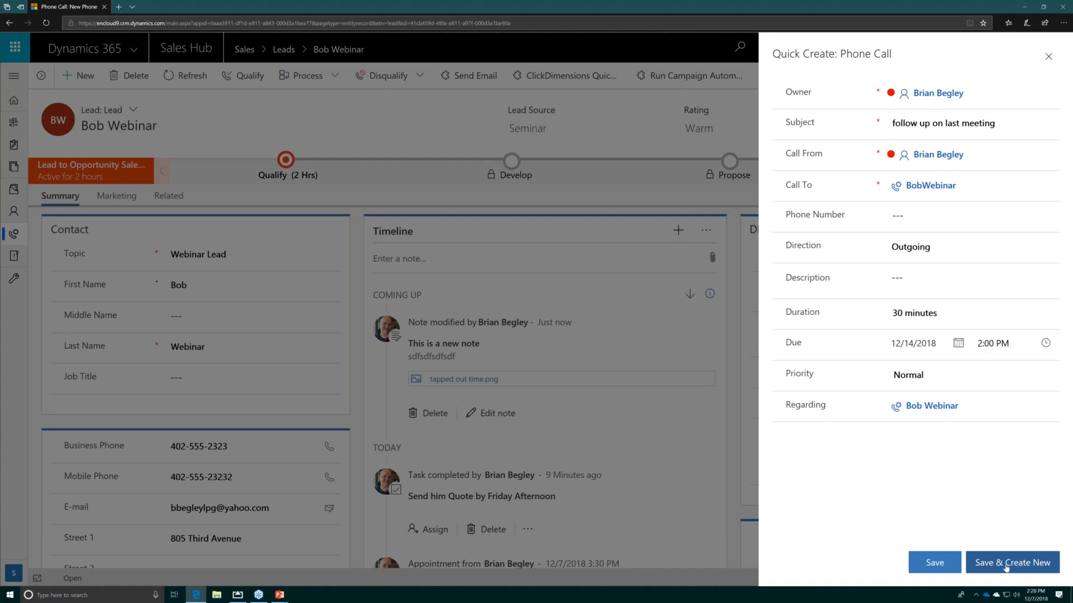
{"action": "left_click", "coordinate": [928, 563]}
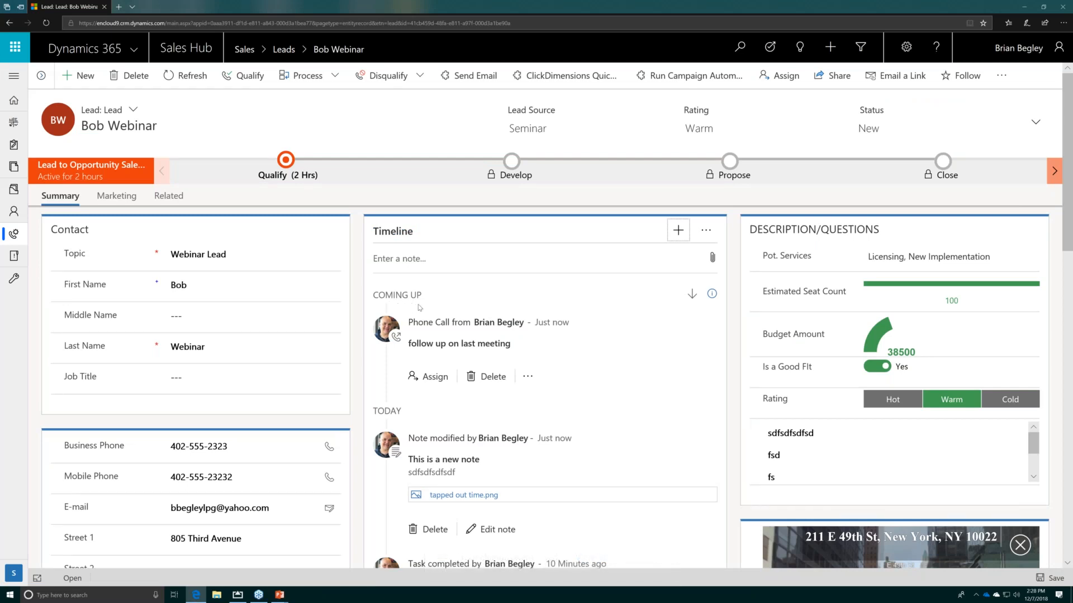
Review all the lead's Timeline entries and the kinds of records that can be added to it.
{"action": "scroll", "coordinate": [419, 307], "scroll_direction": "down", "scroll_amount": 3}
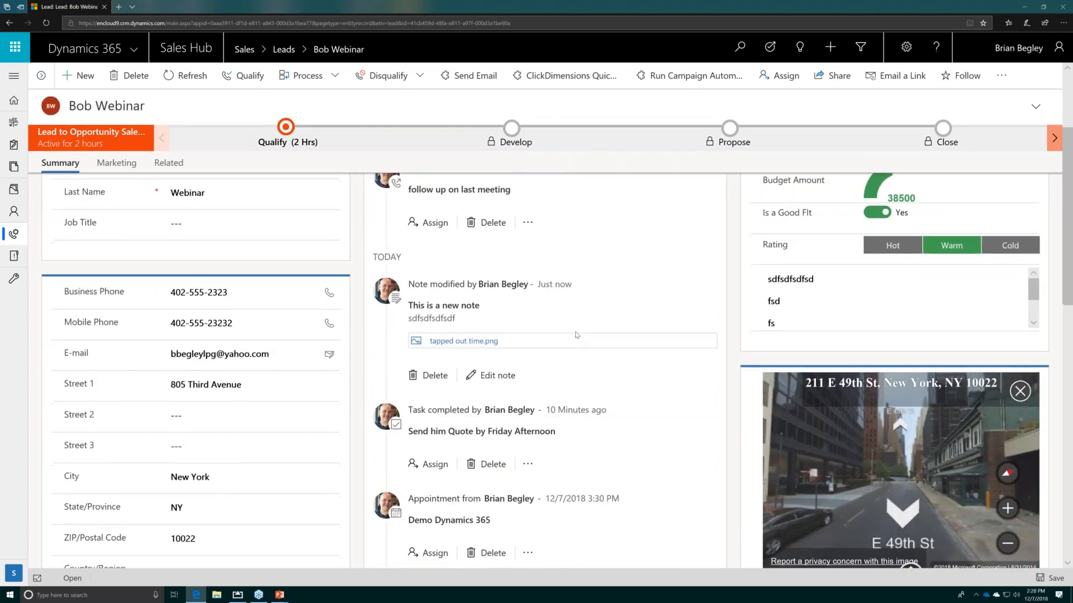
{"action": "scroll", "coordinate": [576, 334], "scroll_direction": "down", "scroll_amount": 3}
{"action": "scroll", "coordinate": [577, 334], "scroll_direction": "down", "scroll_amount": 9}
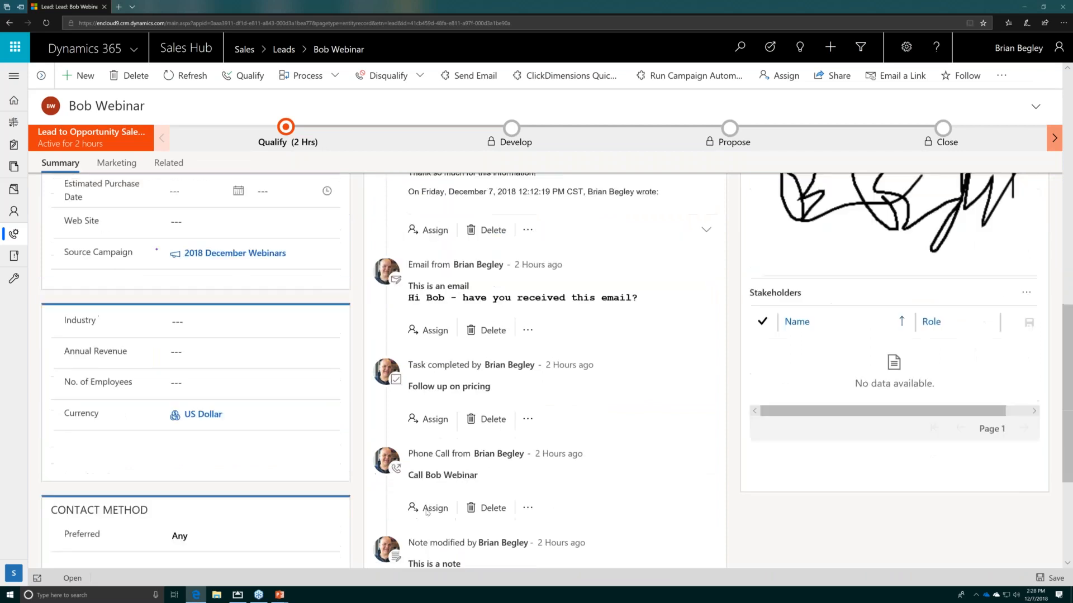
{"action": "scroll", "coordinate": [428, 516], "scroll_direction": "down", "scroll_amount": 1}
{"action": "scroll", "coordinate": [427, 516], "scroll_direction": "up", "scroll_amount": 8}
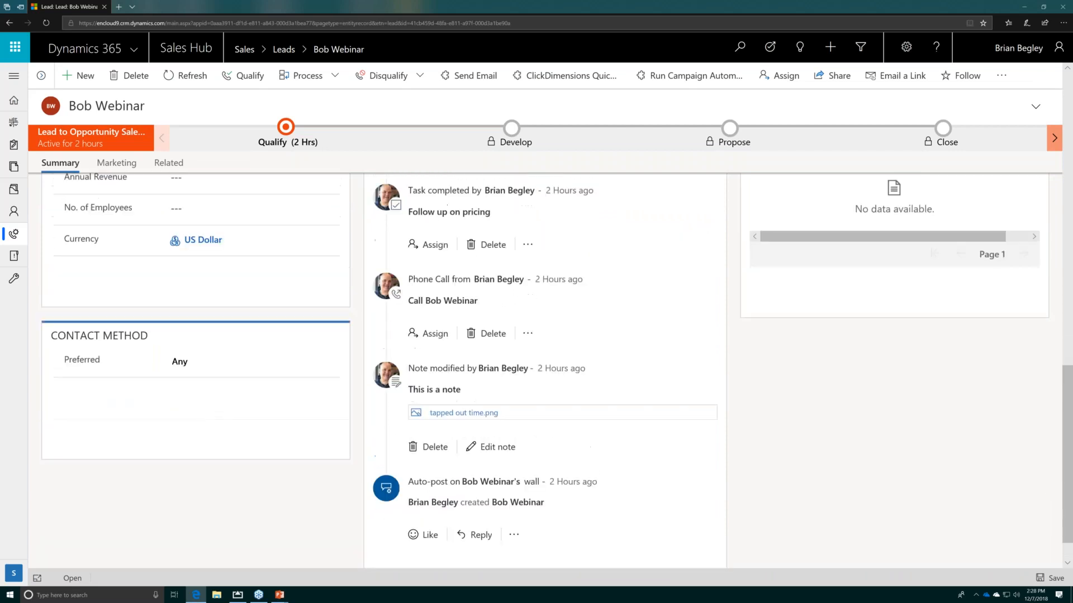
{"action": "scroll", "coordinate": [674, 256], "scroll_direction": "up", "scroll_amount": 5}
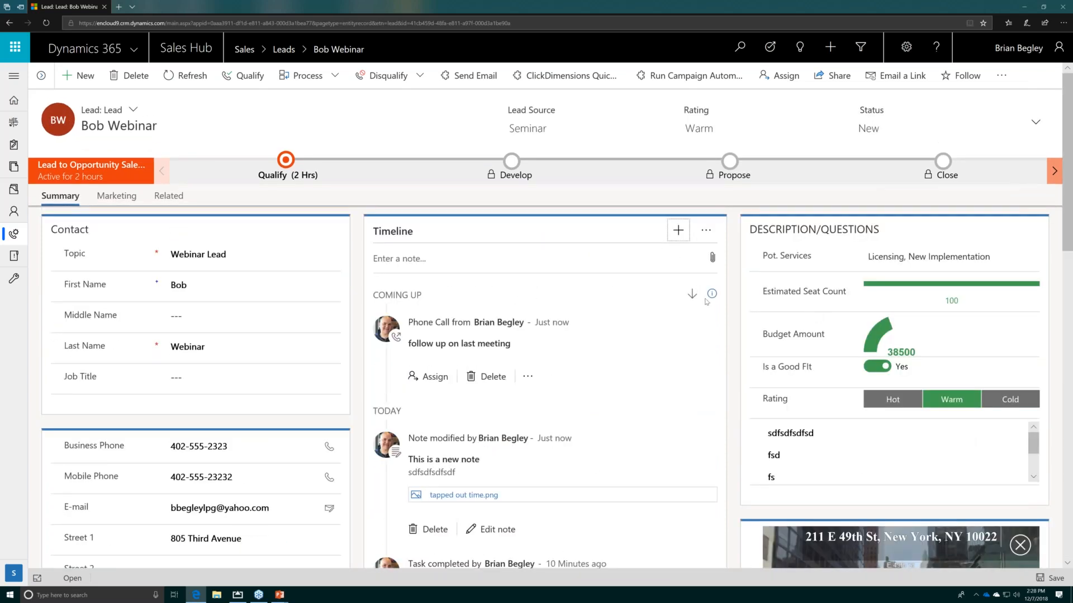
{"action": "left_click", "coordinate": [678, 231]}
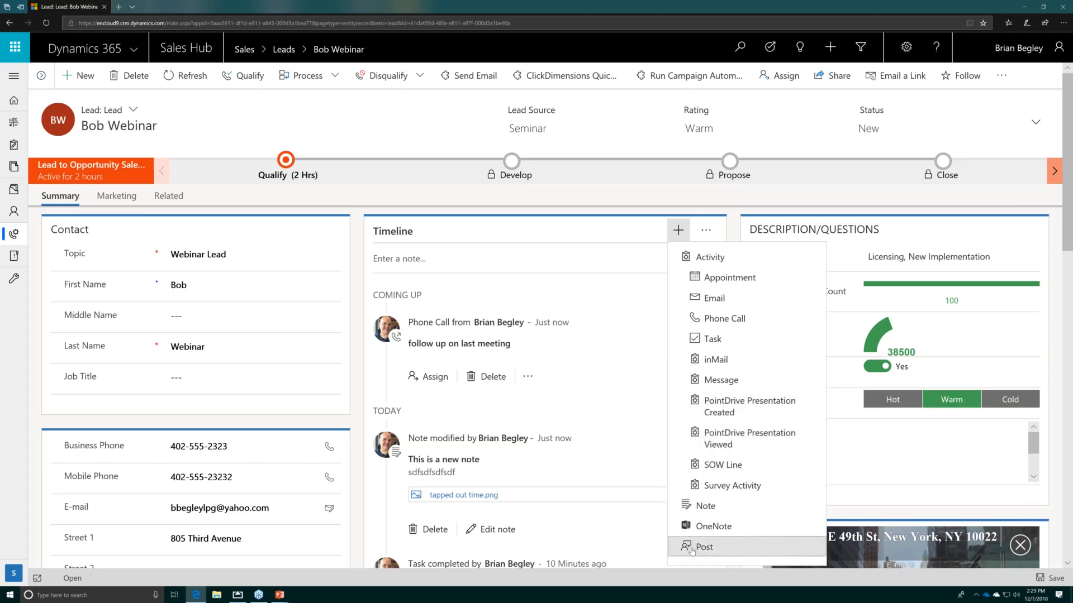
{"action": "left_click", "coordinate": [642, 249]}
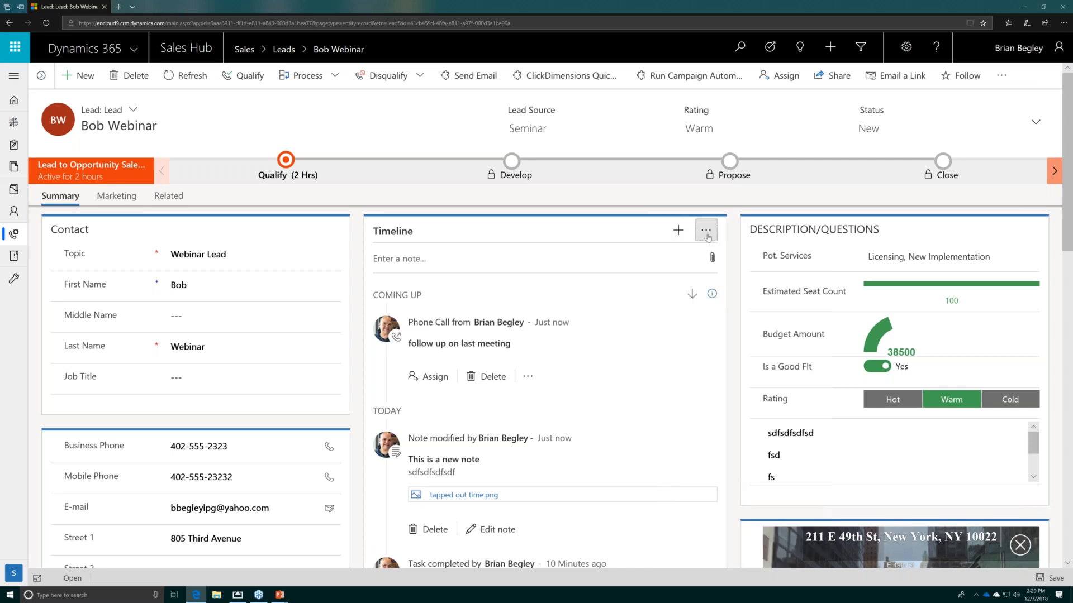
Show the Timeline's filter options, including the additional filters by activity type and date.
{"action": "left_click", "coordinate": [706, 233]}
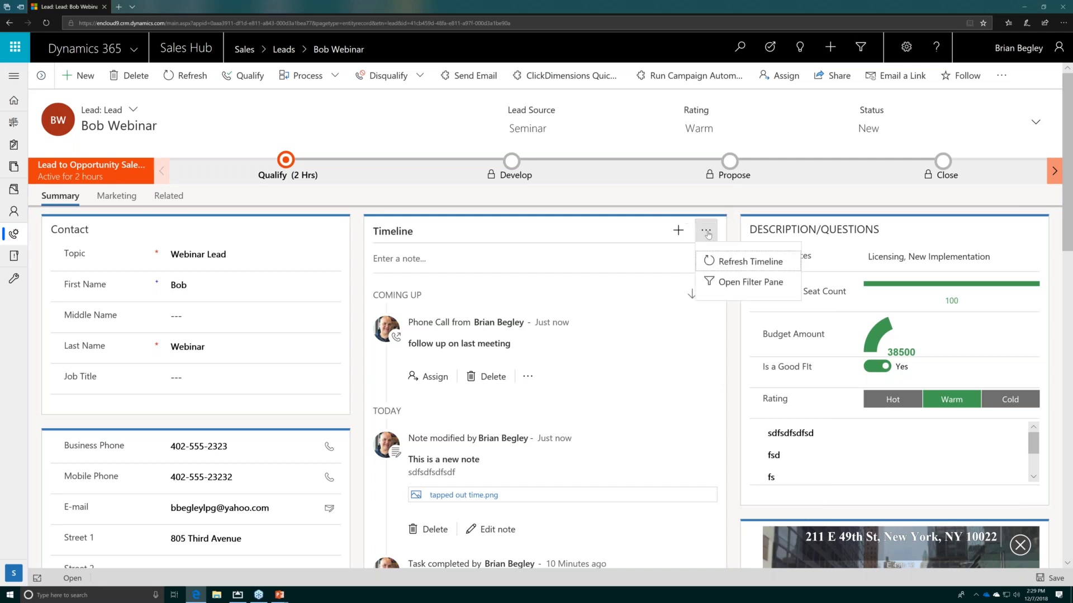
{"action": "left_click", "coordinate": [711, 286]}
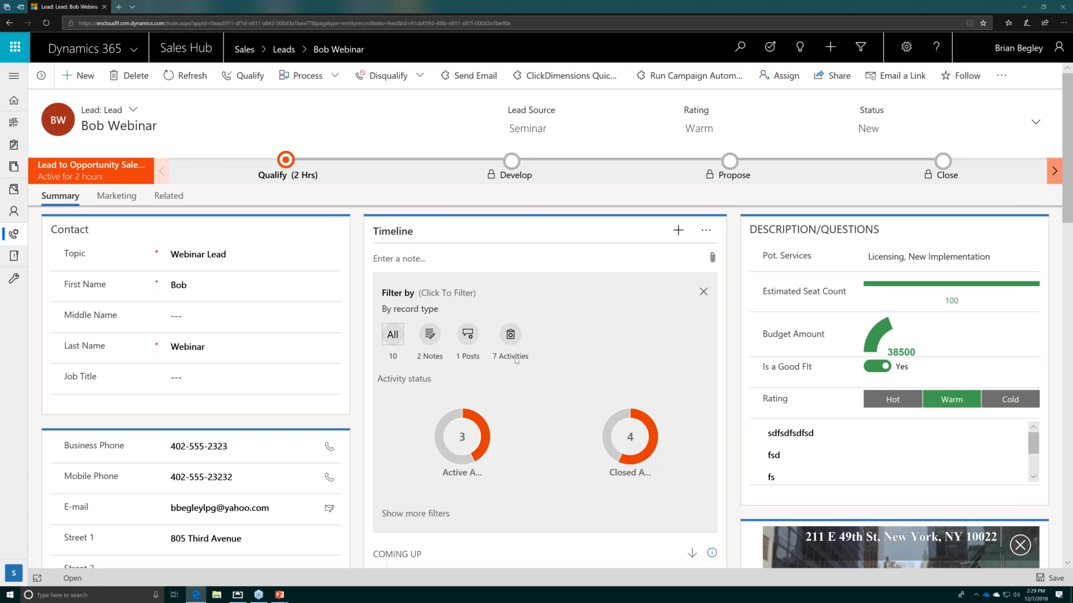
{"action": "scroll", "coordinate": [586, 361], "scroll_direction": "down", "scroll_amount": 3}
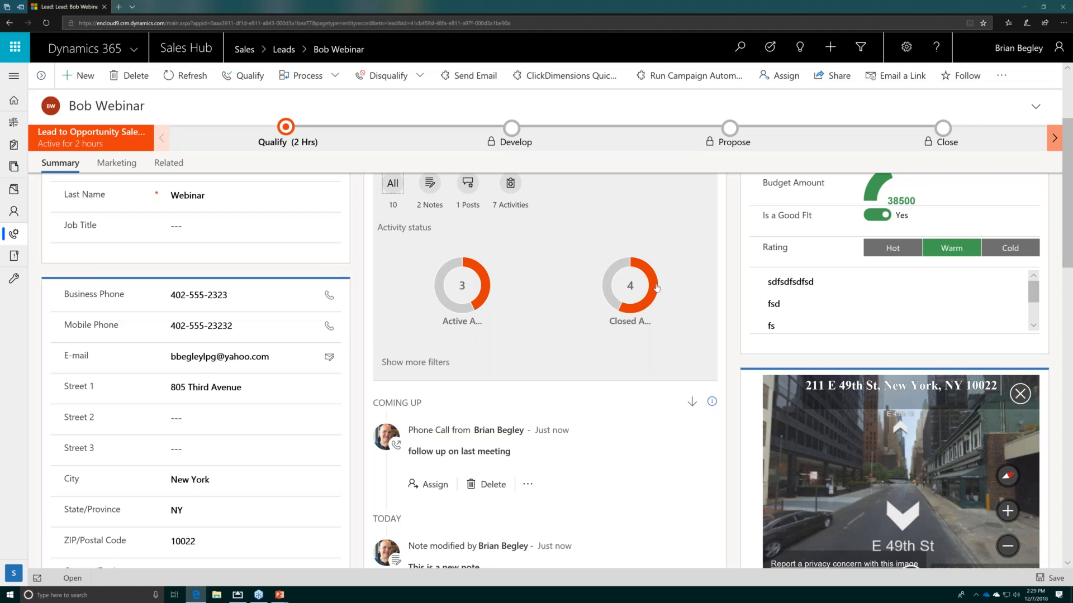
{"action": "left_click", "coordinate": [434, 368]}
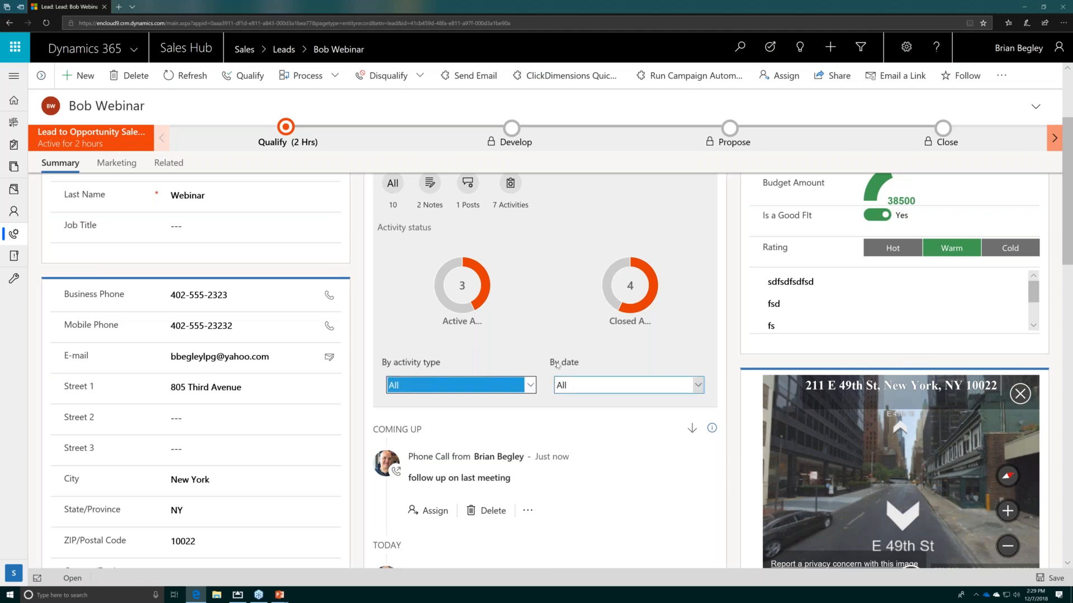
Filter the Timeline by the activity type Phone Call.
{"action": "scroll", "coordinate": [559, 374], "scroll_direction": "down", "scroll_amount": 4}
{"action": "scroll", "coordinate": [536, 378], "scroll_direction": "up", "scroll_amount": 5}
{"action": "left_click", "coordinate": [534, 381]}
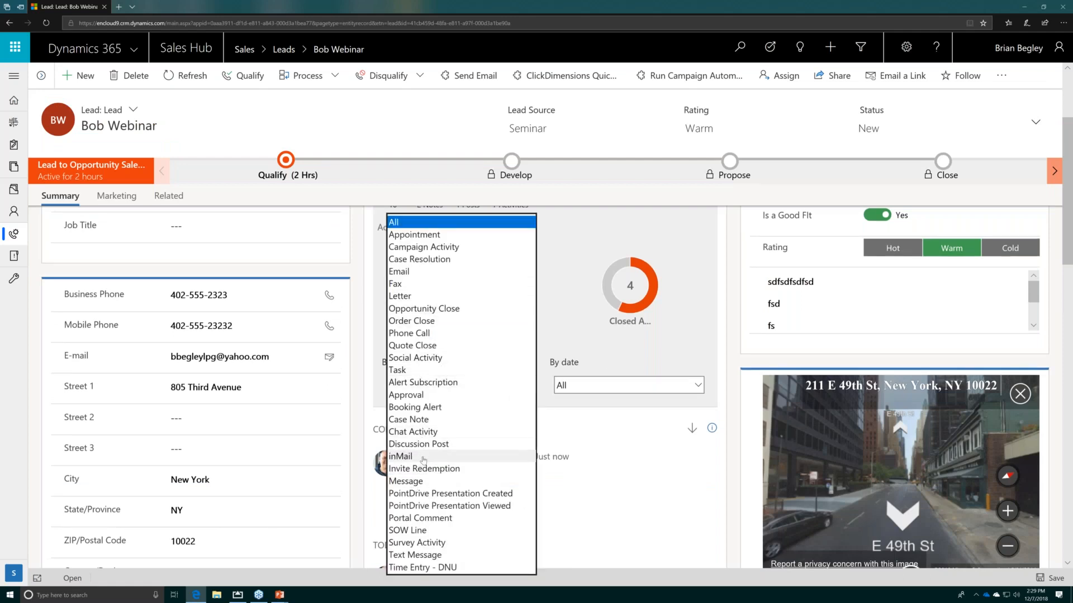
{"action": "left_click", "coordinate": [427, 334]}
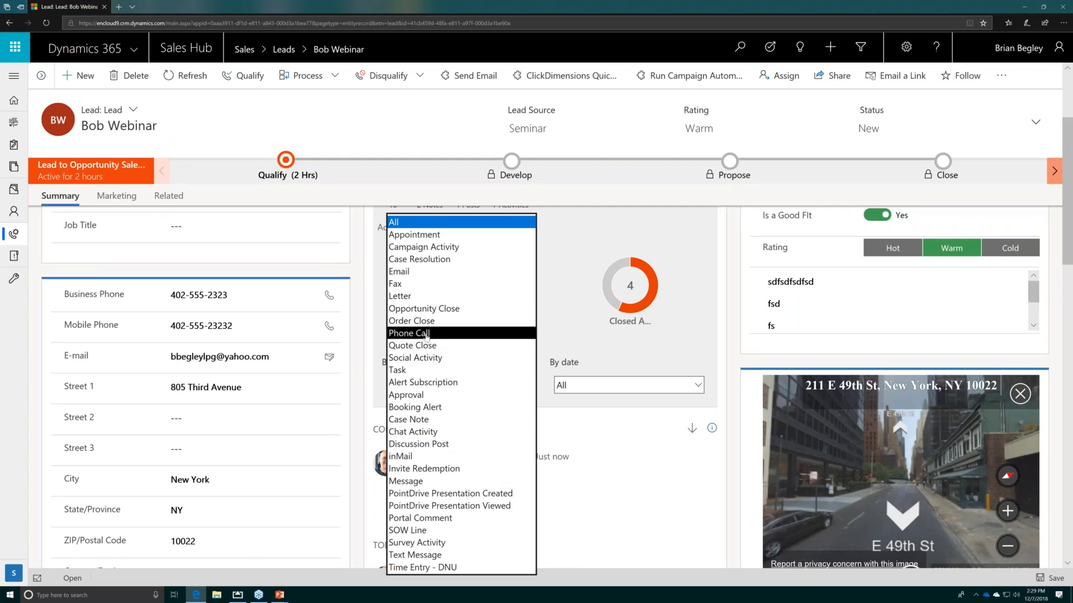
{"action": "left_click", "coordinate": [427, 334]}
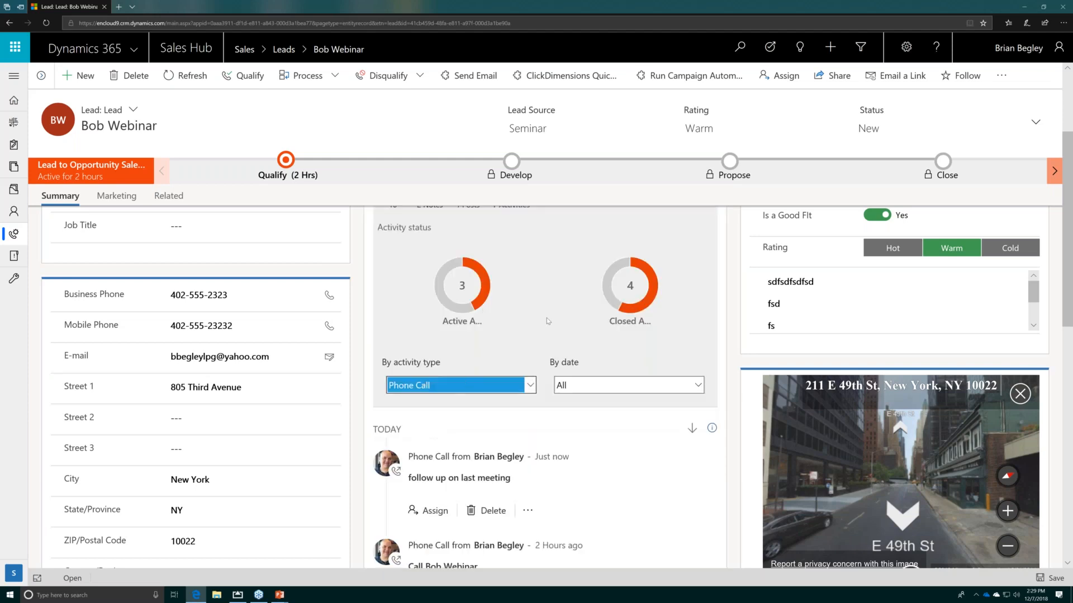
Review the filtered Timeline entries and their sort criteria, and close the filter pane.
{"action": "scroll", "coordinate": [643, 447], "scroll_direction": "up", "scroll_amount": 3}
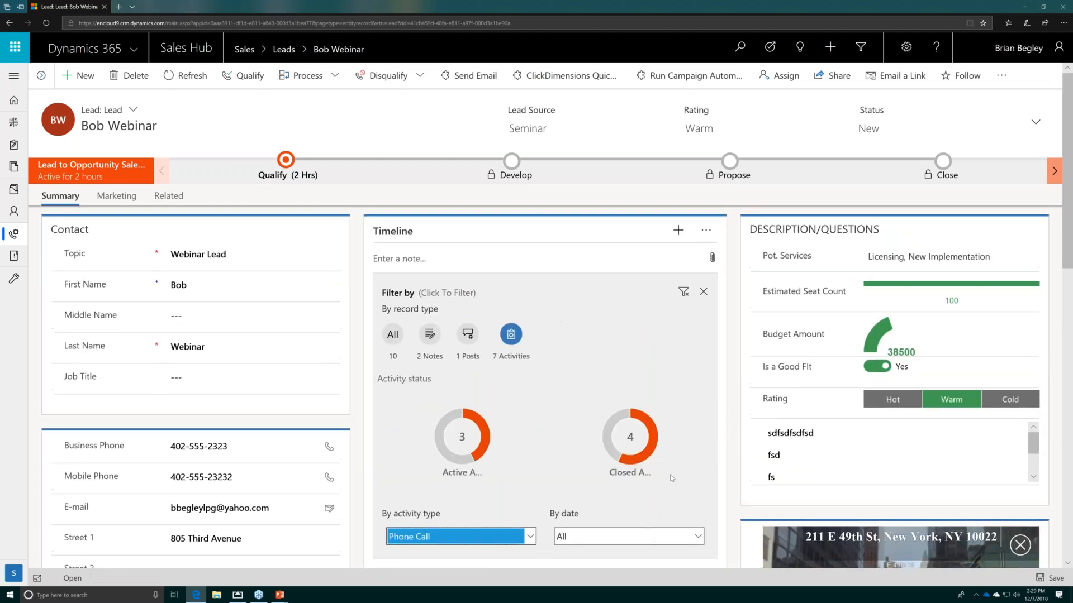
{"action": "scroll", "coordinate": [672, 478], "scroll_direction": "down", "scroll_amount": 5}
{"action": "scroll", "coordinate": [461, 296], "scroll_direction": "up", "scroll_amount": 3}
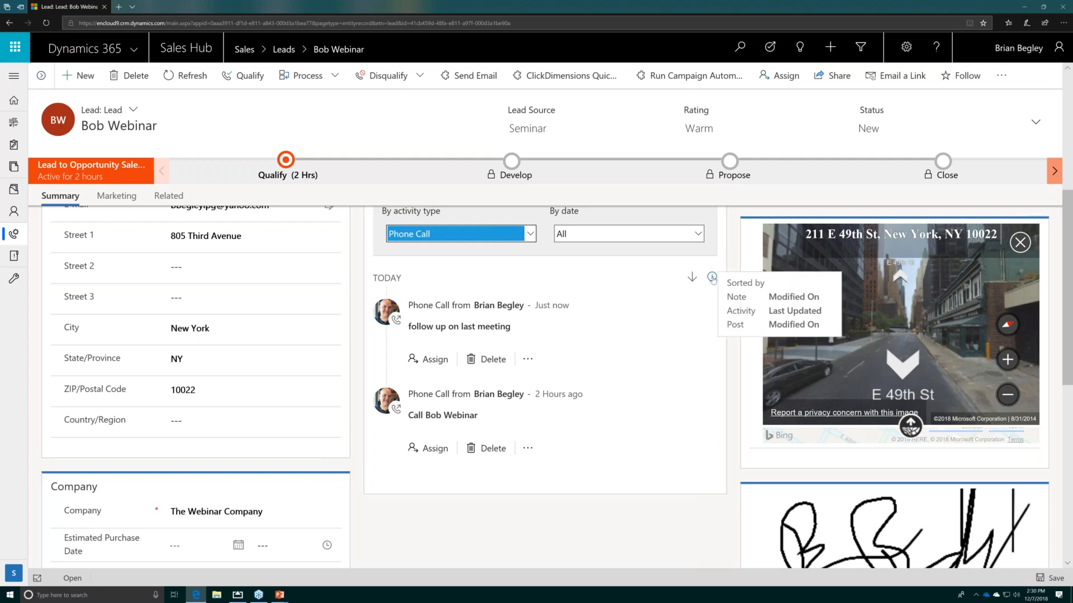
{"action": "scroll", "coordinate": [621, 333], "scroll_direction": "up", "scroll_amount": 1}
{"action": "scroll", "coordinate": [621, 334], "scroll_direction": "up", "scroll_amount": 5}
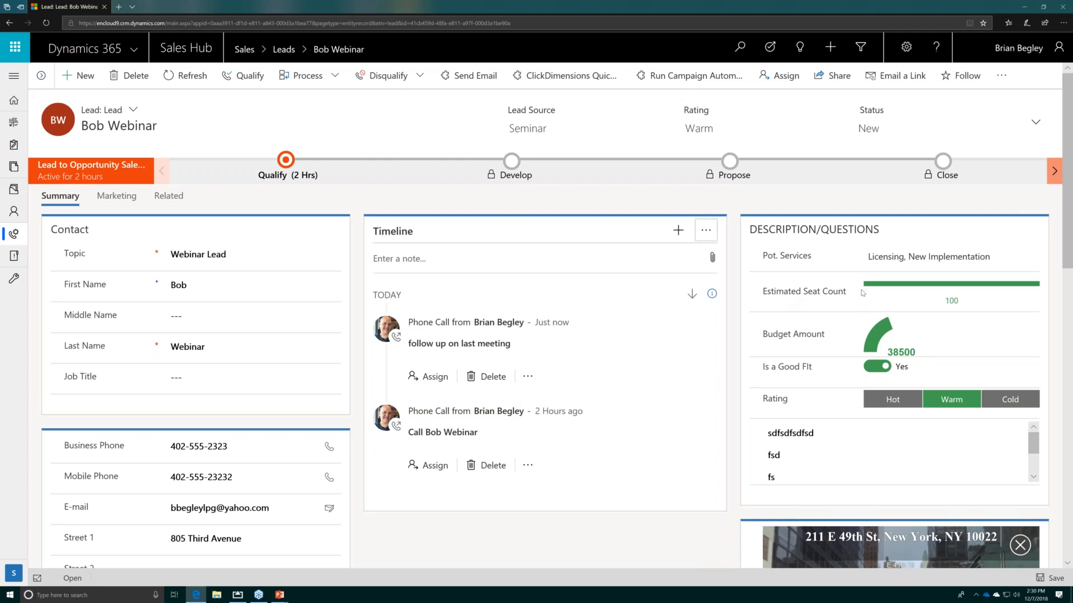
Set the lead's Estimated Seat Count to 52 with its slider.
{"action": "left_click", "coordinate": [893, 288]}
{"action": "left_click_drag", "start_coordinate": [884, 287], "coordinate": [954, 287]}
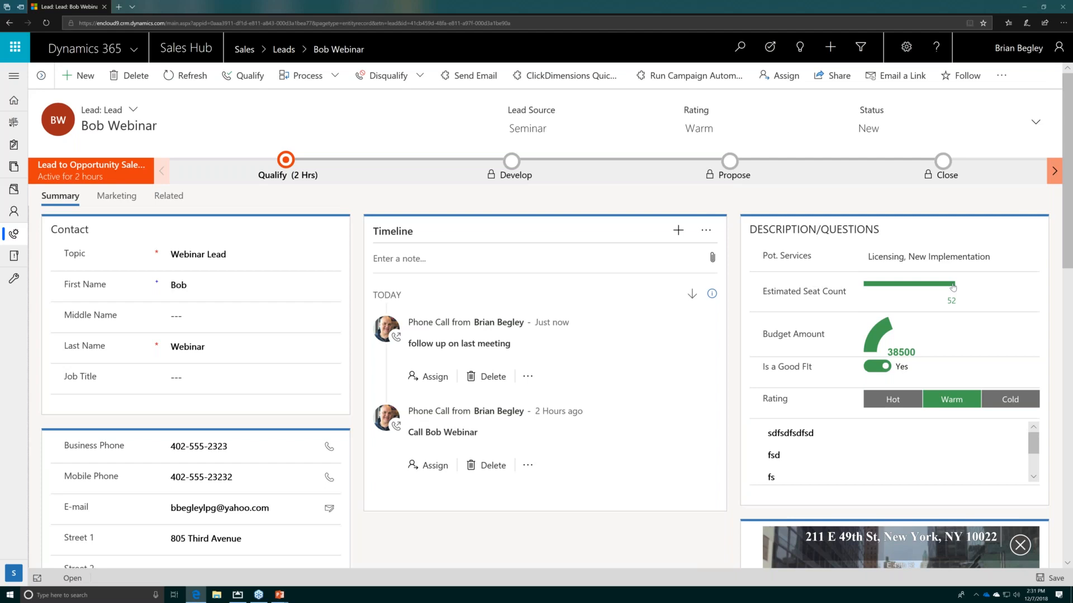
Set the lead's Estimated Seat Count to 65 with its slider and its Budget Amount to 89000 with the arc control.
{"action": "left_click_drag", "start_coordinate": [953, 287], "coordinate": [978, 292]}
{"action": "mouse_move", "coordinate": [787, 340]}
{"action": "left_click_drag", "start_coordinate": [892, 329], "coordinate": [927, 347]}
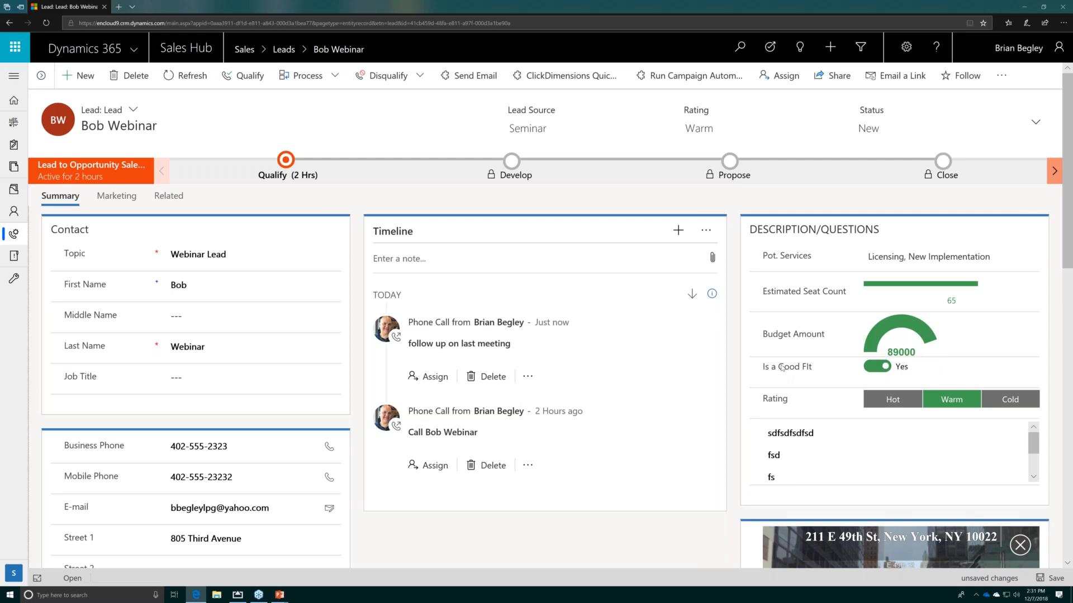
Switch the lead's good-fit toggle to No and back to Yes.
{"action": "left_click", "coordinate": [873, 368]}
{"action": "left_click", "coordinate": [880, 370]}
{"action": "left_click", "coordinate": [880, 370]}
{"action": "left_click", "coordinate": [881, 371]}
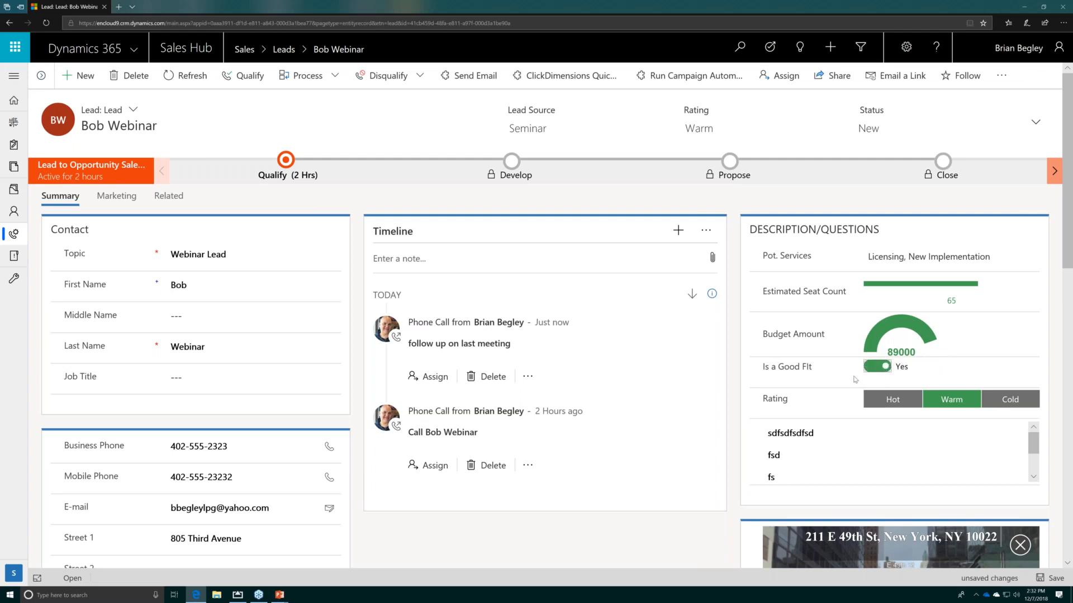
{"action": "left_click", "coordinate": [876, 370]}
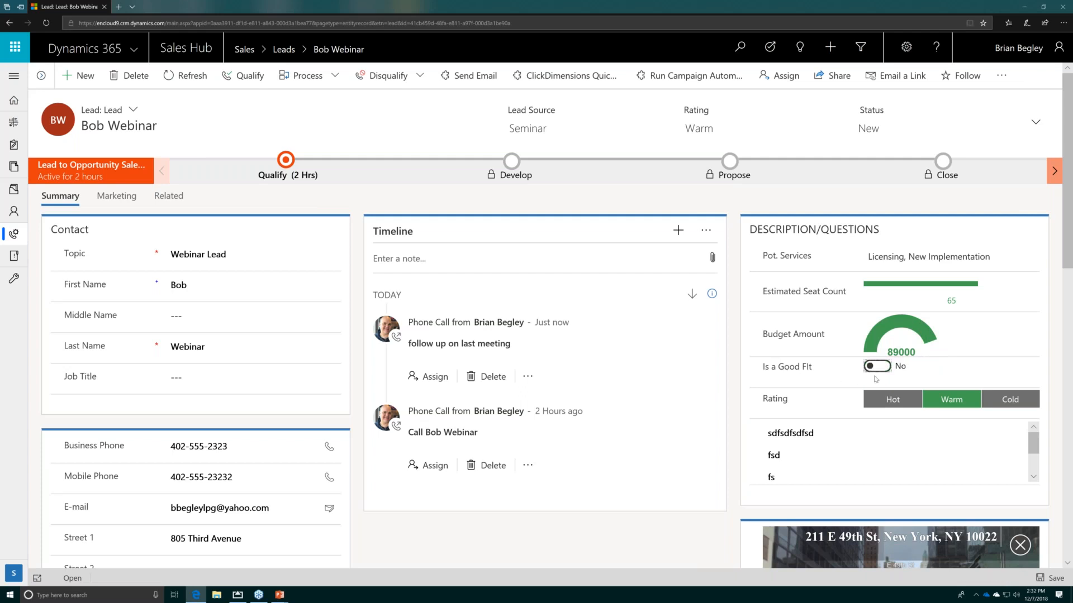
{"action": "left_click", "coordinate": [882, 367]}
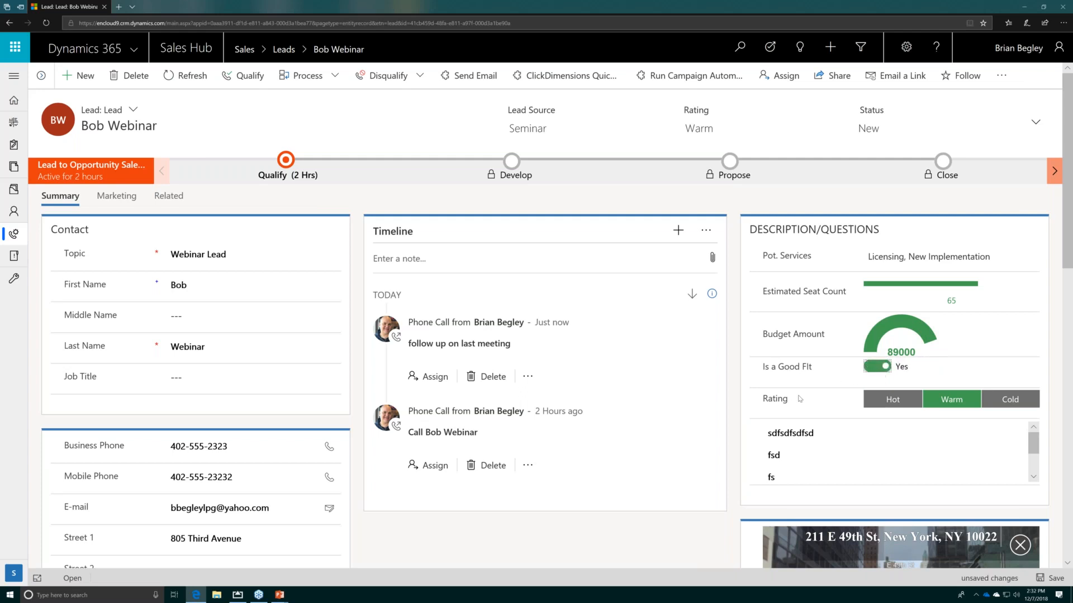
Try the lead's Rating as Hot, set it to Cold, and look through the description text below it.
{"action": "scroll", "coordinate": [815, 395], "scroll_direction": "down", "scroll_amount": 3}
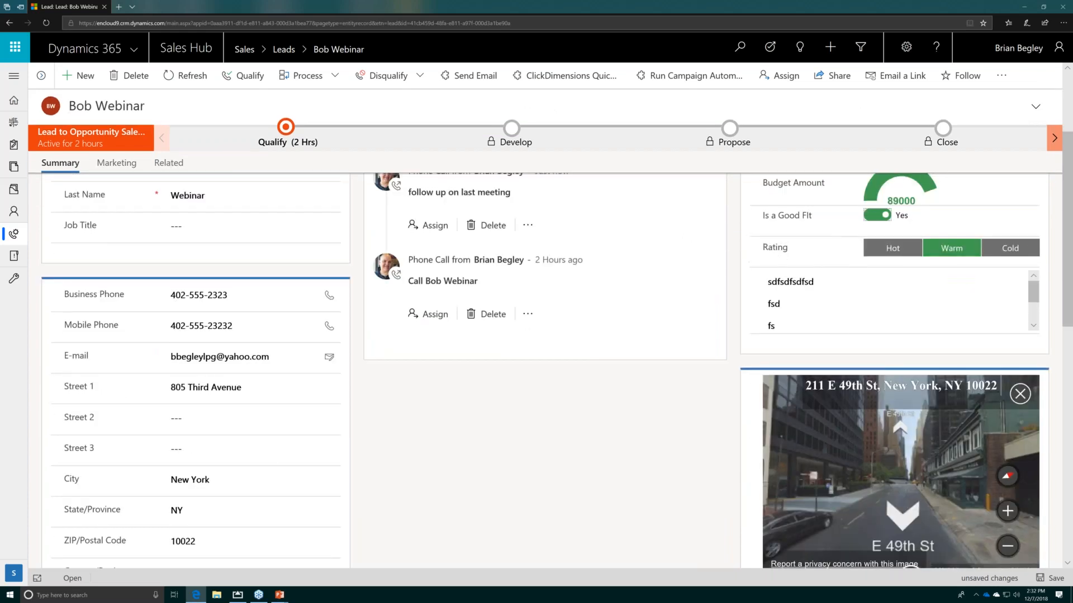
{"action": "left_click", "coordinate": [894, 252]}
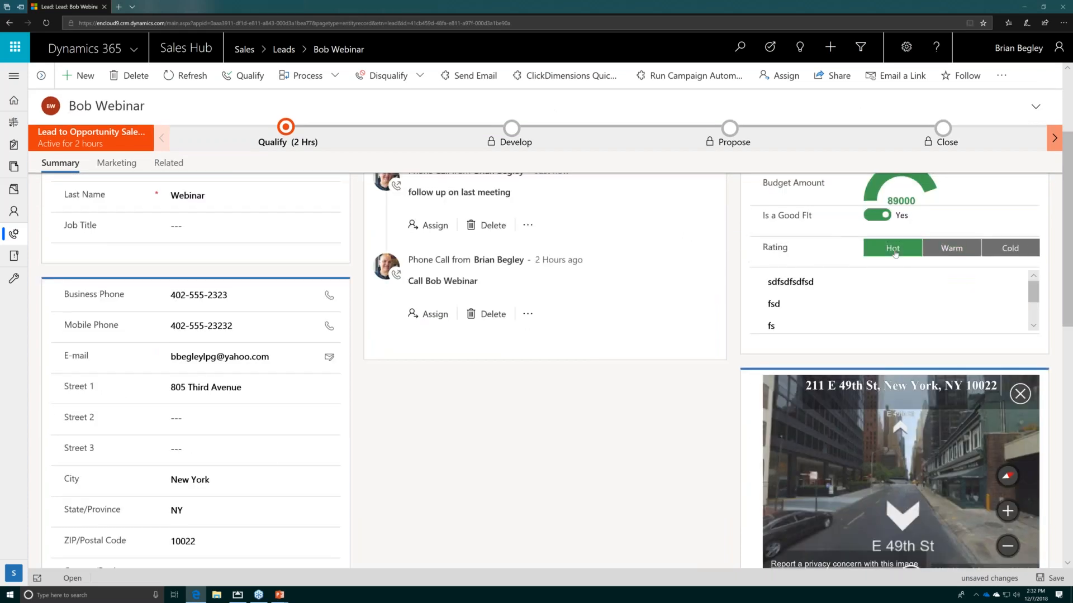
{"action": "left_click", "coordinate": [1009, 250]}
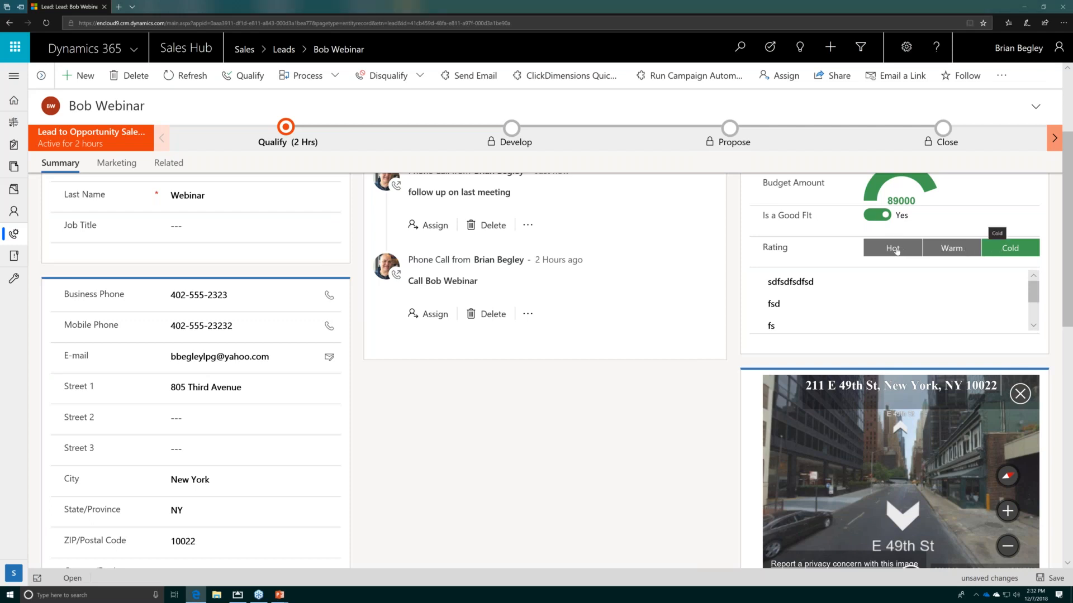
{"action": "scroll", "coordinate": [894, 250], "scroll_direction": "up", "scroll_amount": 3}
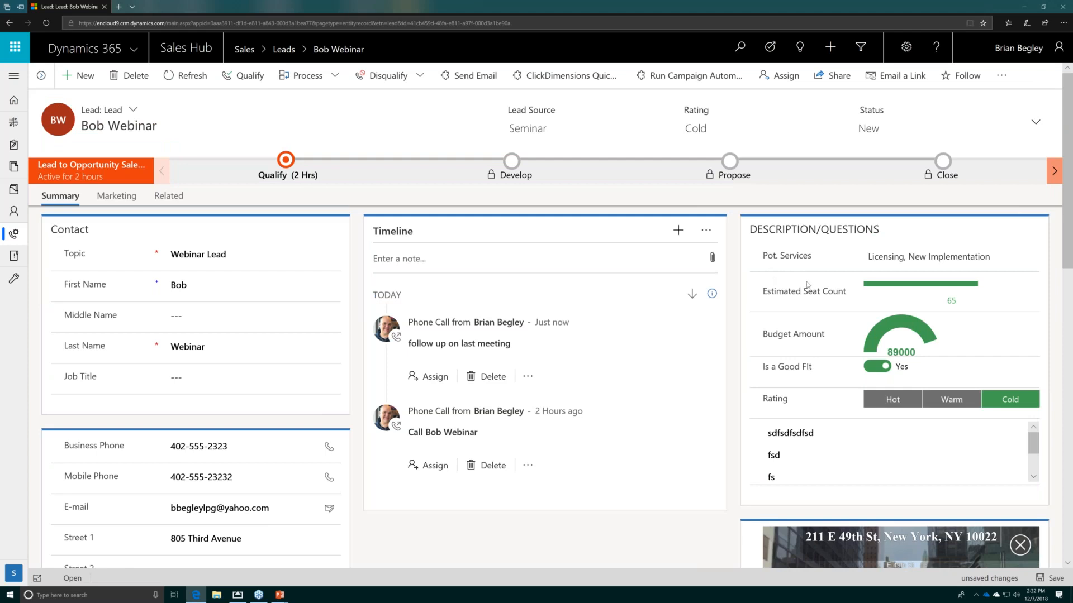
{"action": "scroll", "coordinate": [807, 285], "scroll_direction": "down", "scroll_amount": 3}
{"action": "scroll", "coordinate": [909, 319], "scroll_direction": "down", "scroll_amount": 1}
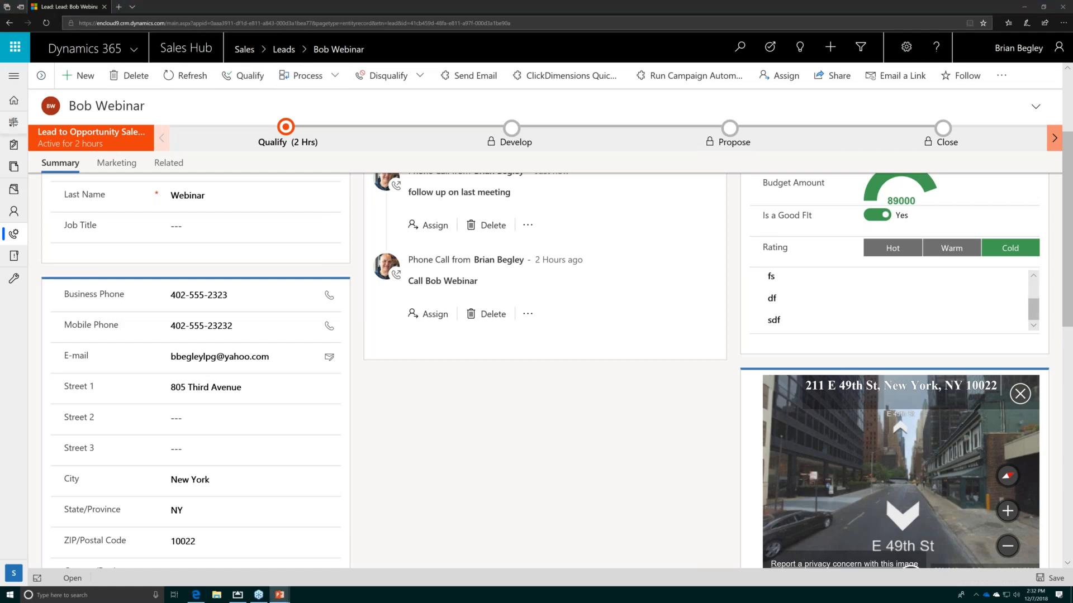
Show My Tasks as a Calendar Control in month view and open the task on December 7.
{"action": "left_click", "coordinate": [14, 168]}
{"action": "left_click", "coordinate": [14, 167]}
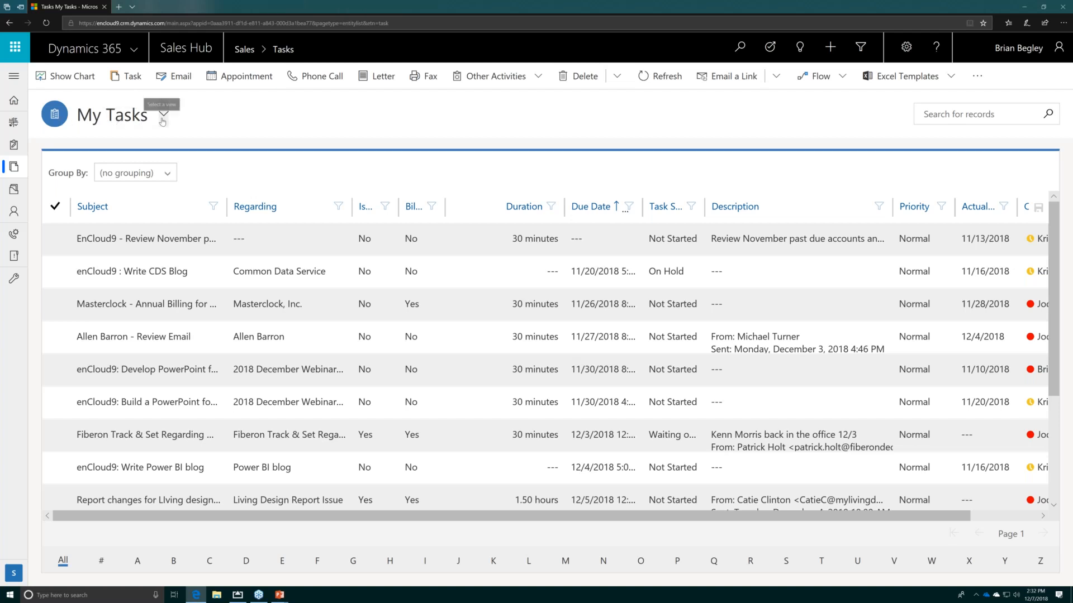
{"action": "left_click", "coordinate": [978, 79]}
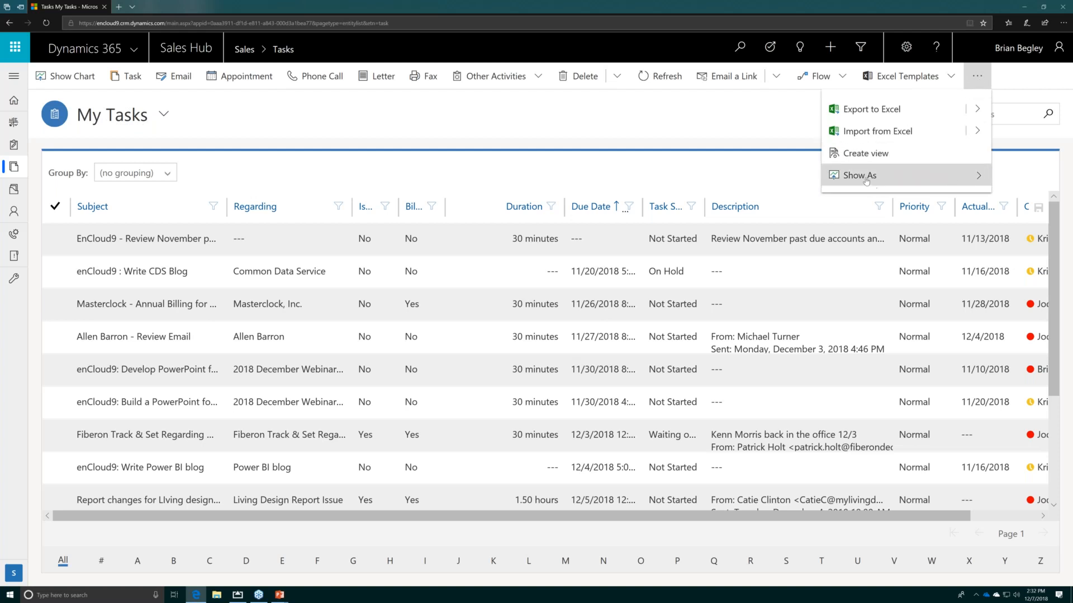
{"action": "left_click", "coordinate": [977, 179]}
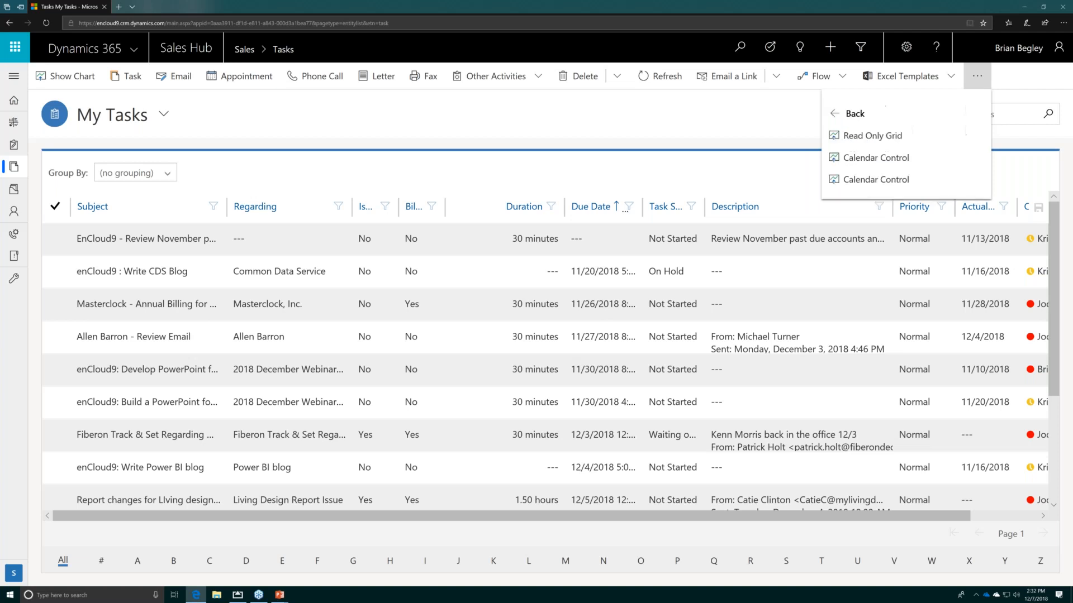
{"action": "left_click", "coordinate": [869, 159]}
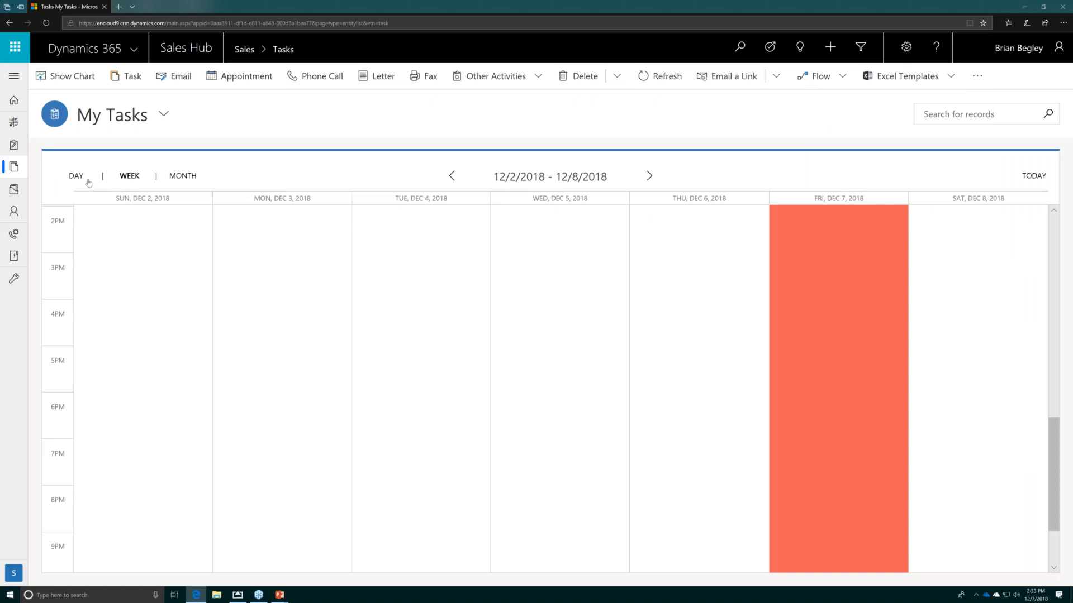
{"action": "left_click", "coordinate": [181, 177]}
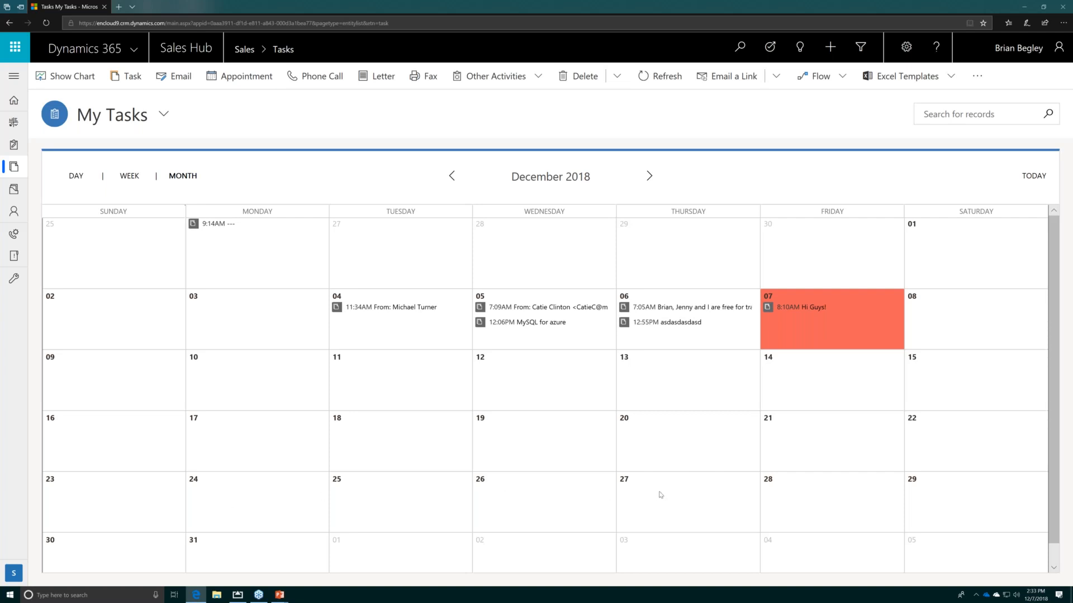
{"action": "left_click", "coordinate": [787, 311]}
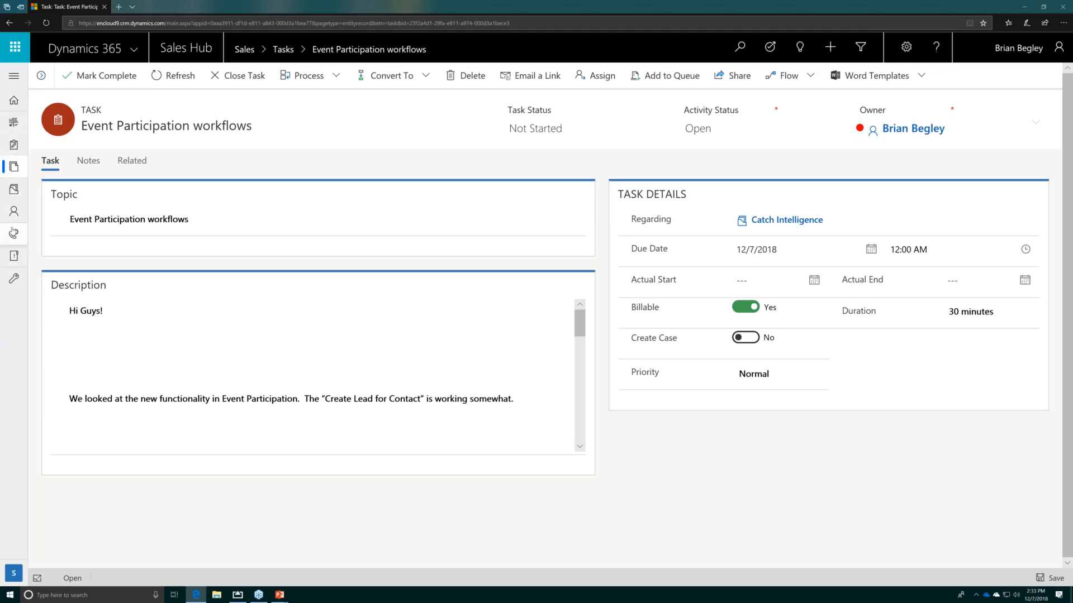
Show My Open Opportunities as a Calendar Control in month view.
{"action": "left_click", "coordinate": [15, 261]}
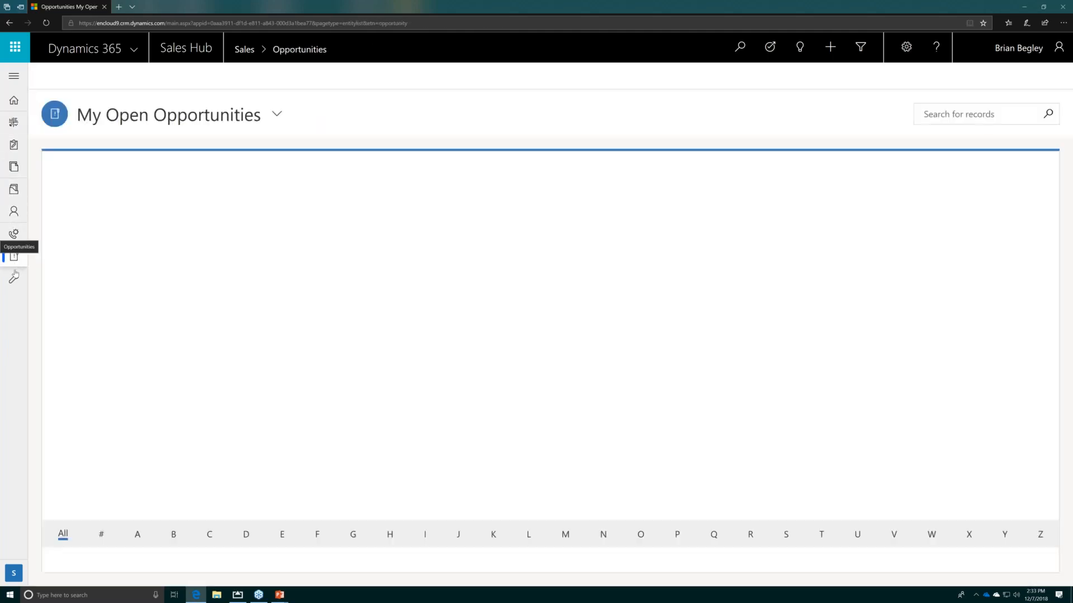
{"action": "left_click", "coordinate": [1039, 78]}
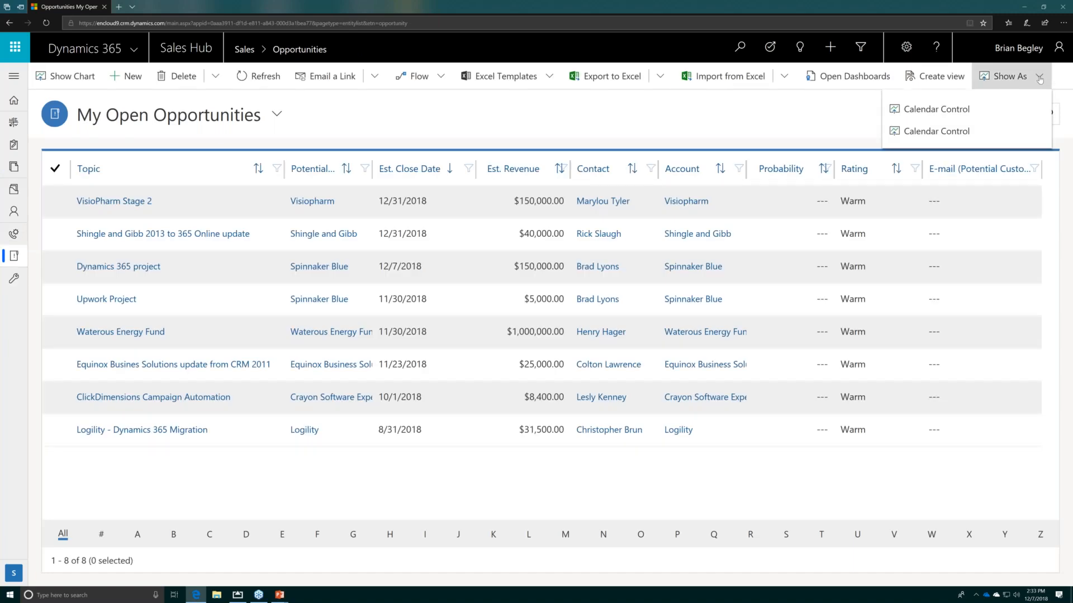
{"action": "left_click", "coordinate": [920, 110]}
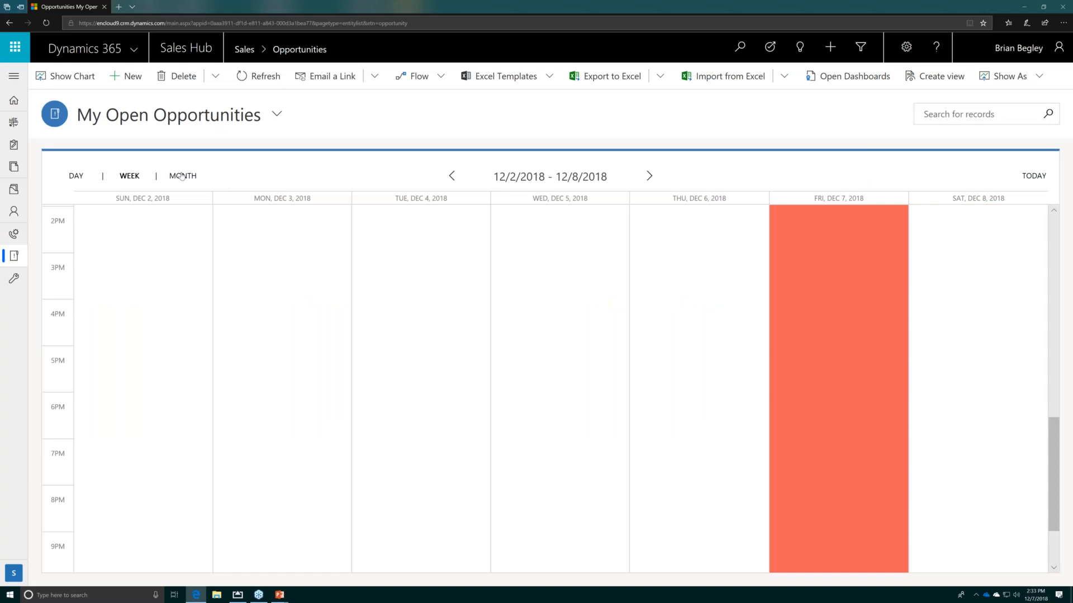
{"action": "left_click", "coordinate": [181, 176]}
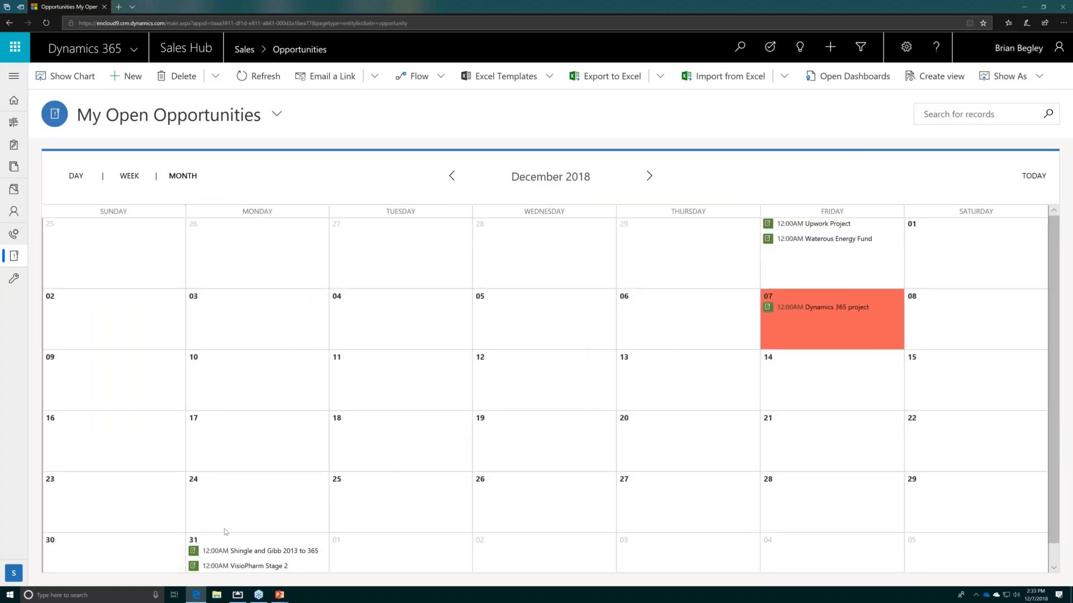
Compare the opportunity calendar's day, week and month views, and return the list to Read Only Grid.
{"action": "left_click", "coordinate": [76, 177]}
{"action": "left_click", "coordinate": [127, 176]}
{"action": "left_click", "coordinate": [182, 176]}
{"action": "left_click", "coordinate": [1040, 76]}
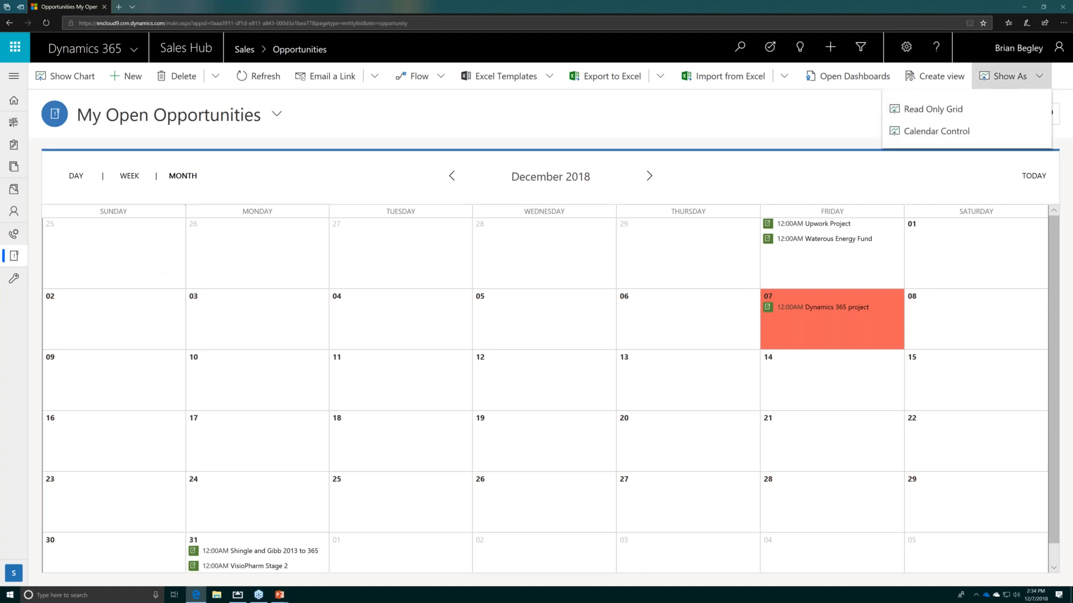
{"action": "left_click", "coordinate": [929, 110]}
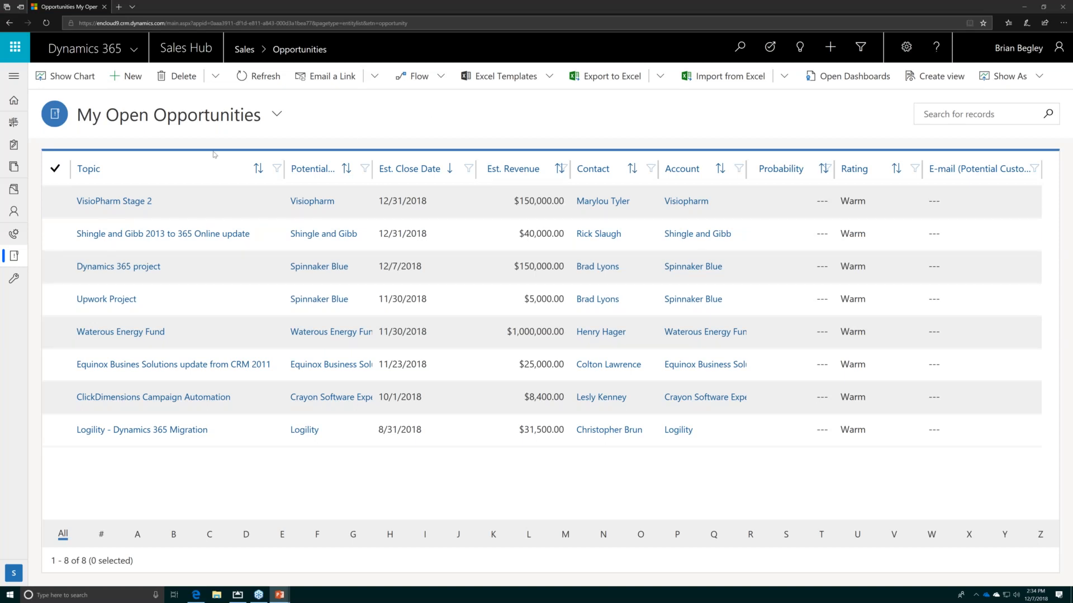
Open the lead with the topic Webinar Lead from My Open Leads.
{"action": "left_click", "coordinate": [13, 214]}
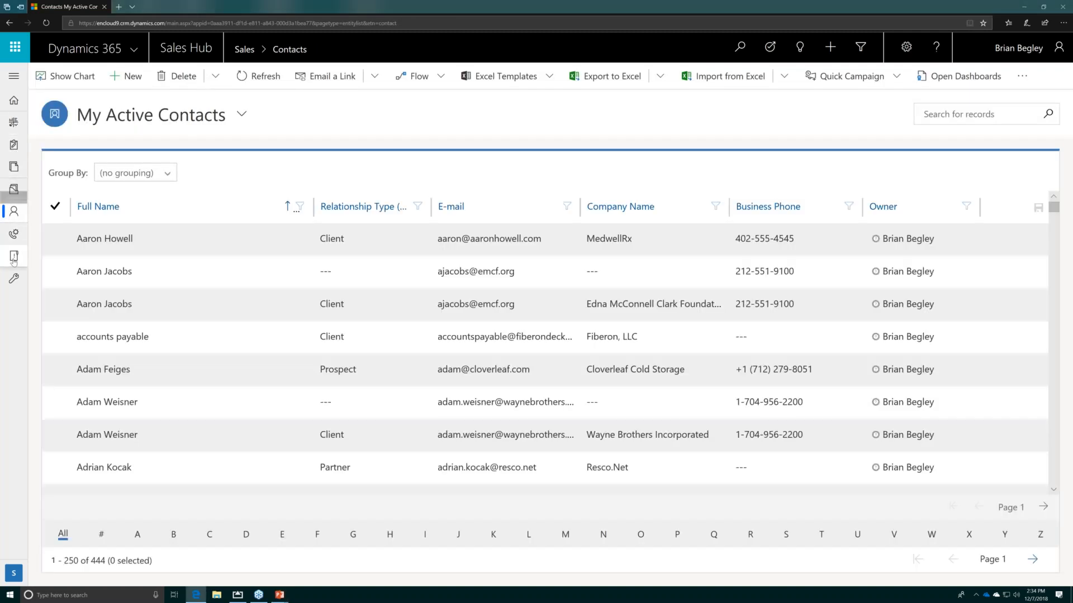
{"action": "left_click", "coordinate": [14, 256]}
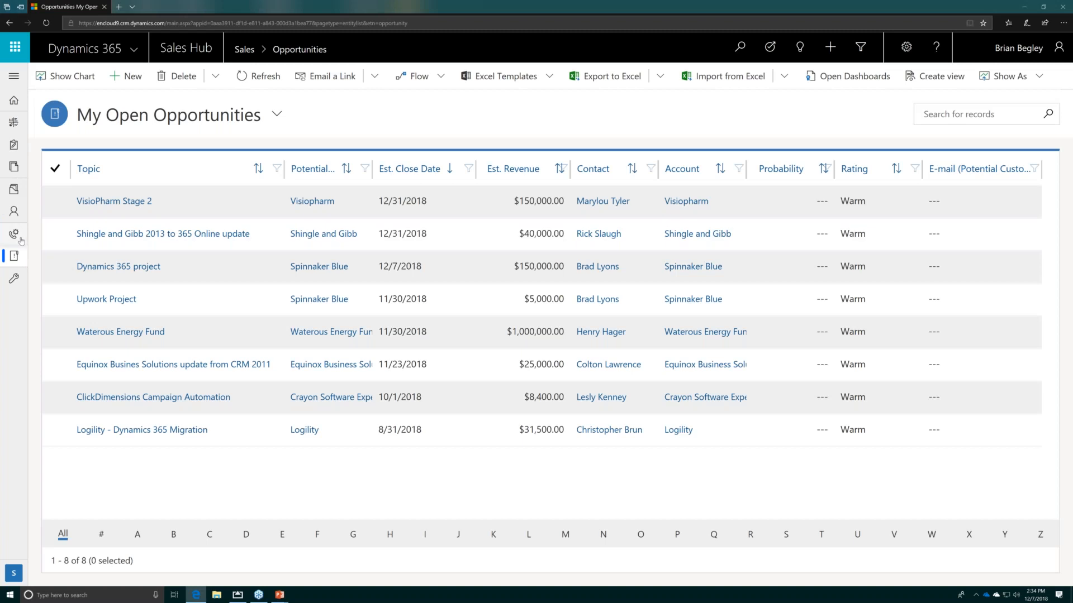
{"action": "left_click", "coordinate": [14, 235]}
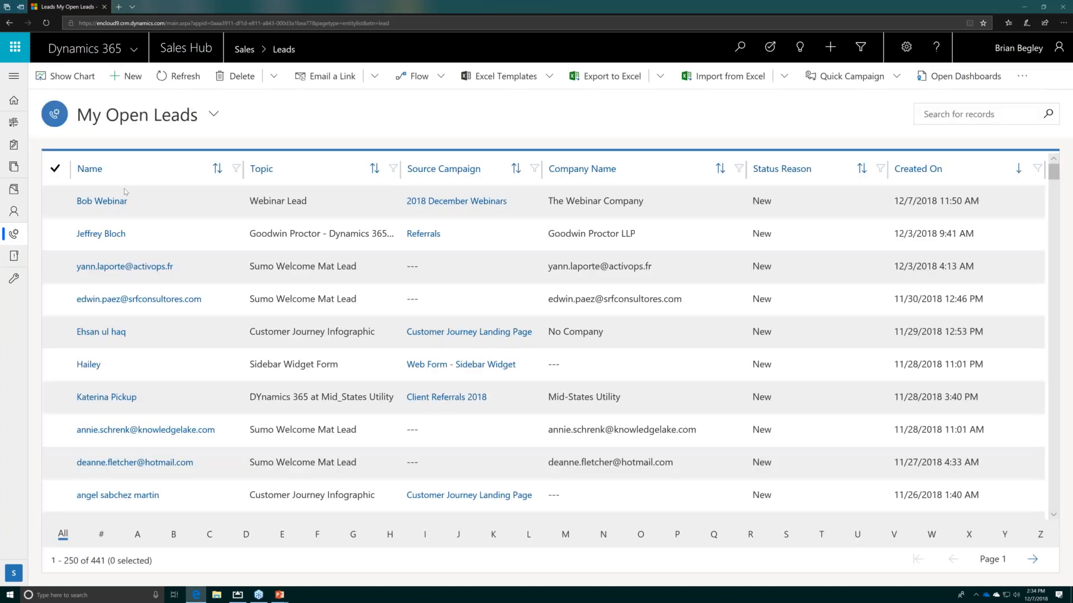
{"action": "double_click", "coordinate": [113, 207]}
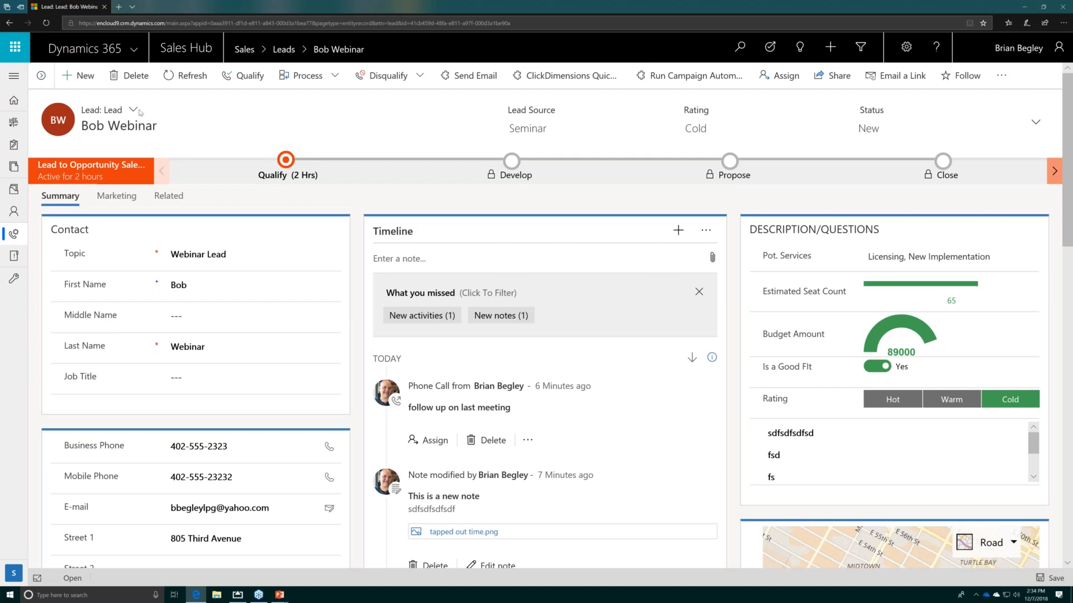
Show the My Open Leads record list beside the form, move through three other leads from it, and close the list.
{"action": "left_click", "coordinate": [42, 78]}
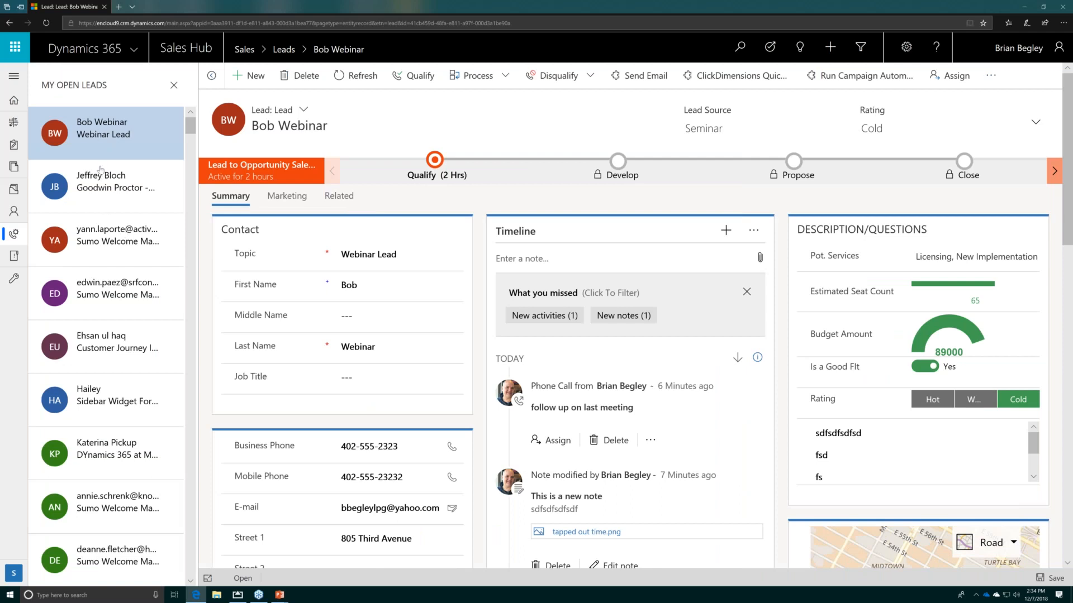
{"action": "left_click", "coordinate": [98, 247]}
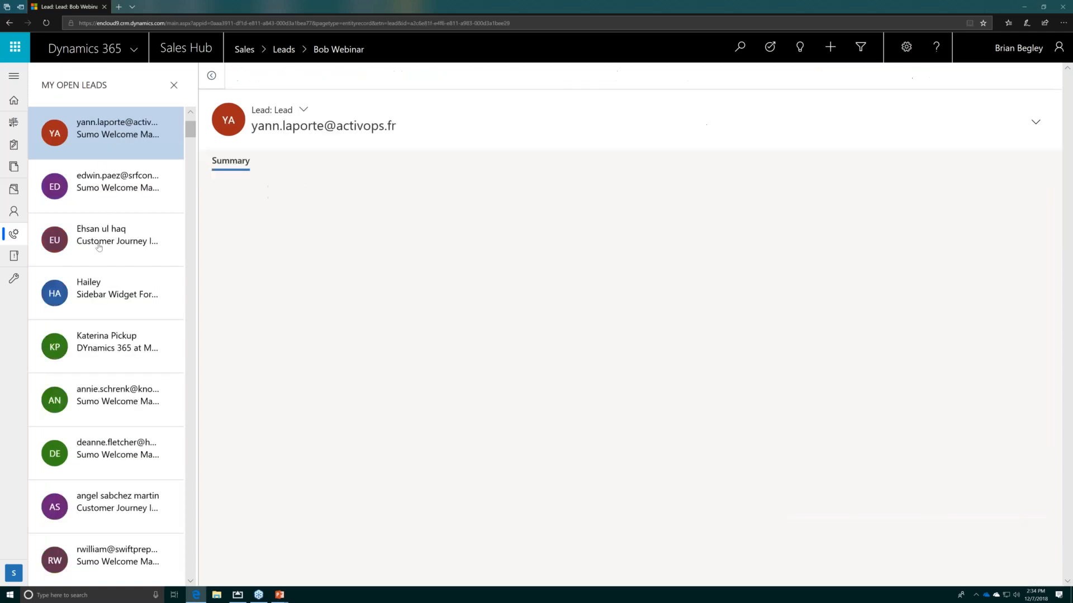
{"action": "left_click", "coordinate": [90, 307]}
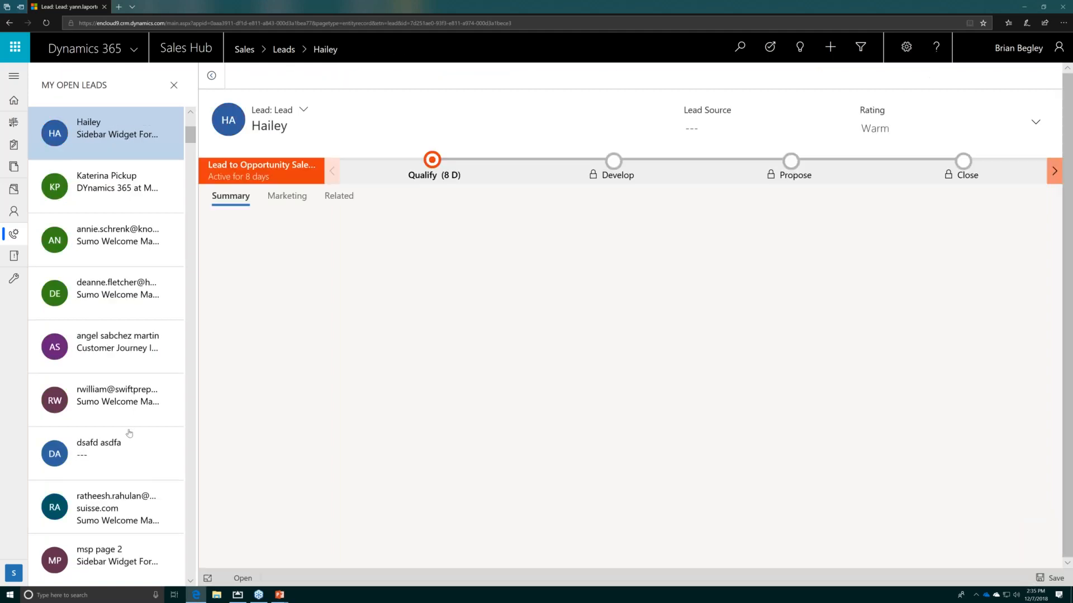
{"action": "left_click", "coordinate": [134, 395]}
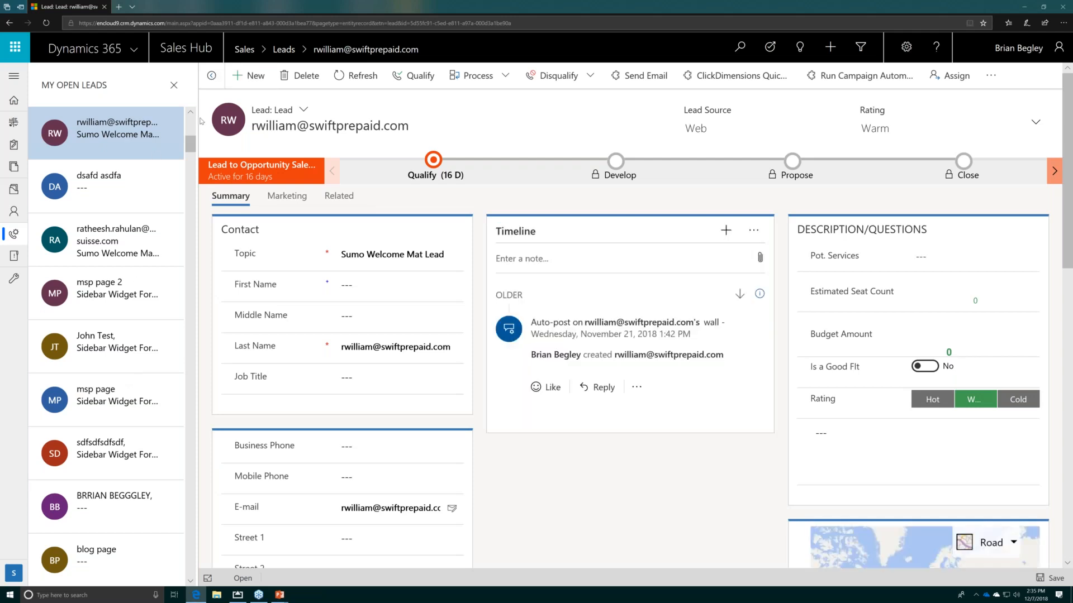
{"action": "left_click", "coordinate": [174, 87]}
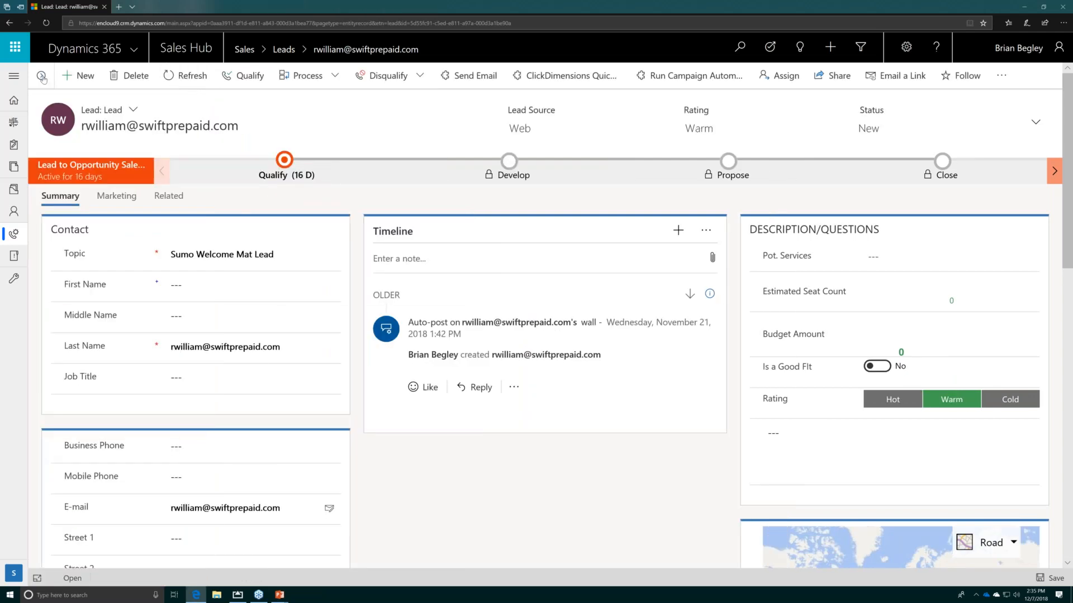
Open the first record in My Active Contacts and browse the contact record list beside its form.
{"action": "left_click", "coordinate": [14, 214]}
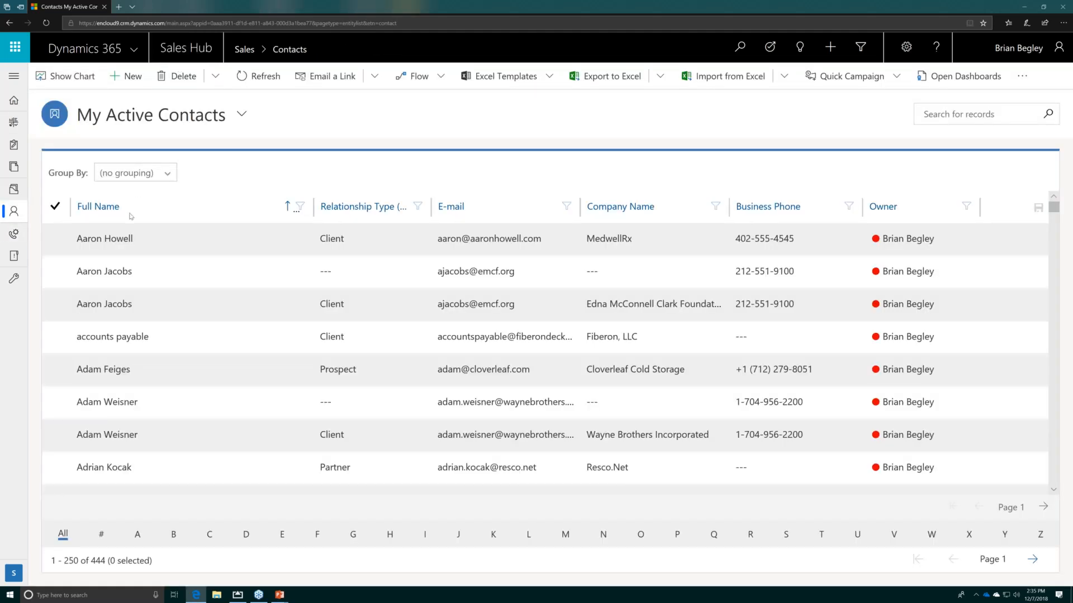
{"action": "left_click", "coordinate": [119, 244]}
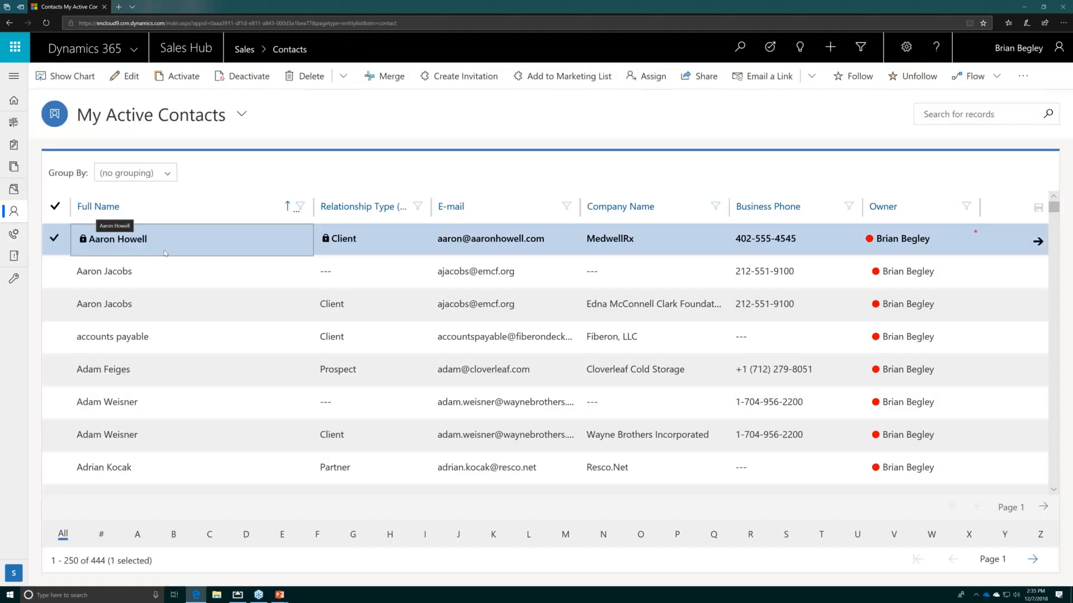
{"action": "double_click", "coordinate": [414, 241]}
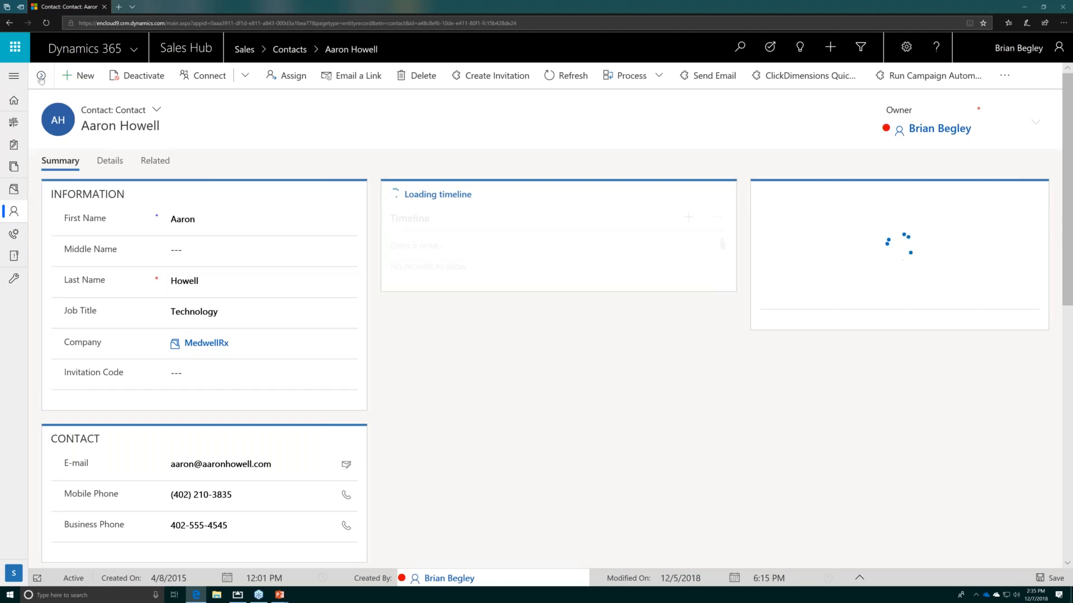
{"action": "left_click", "coordinate": [41, 77]}
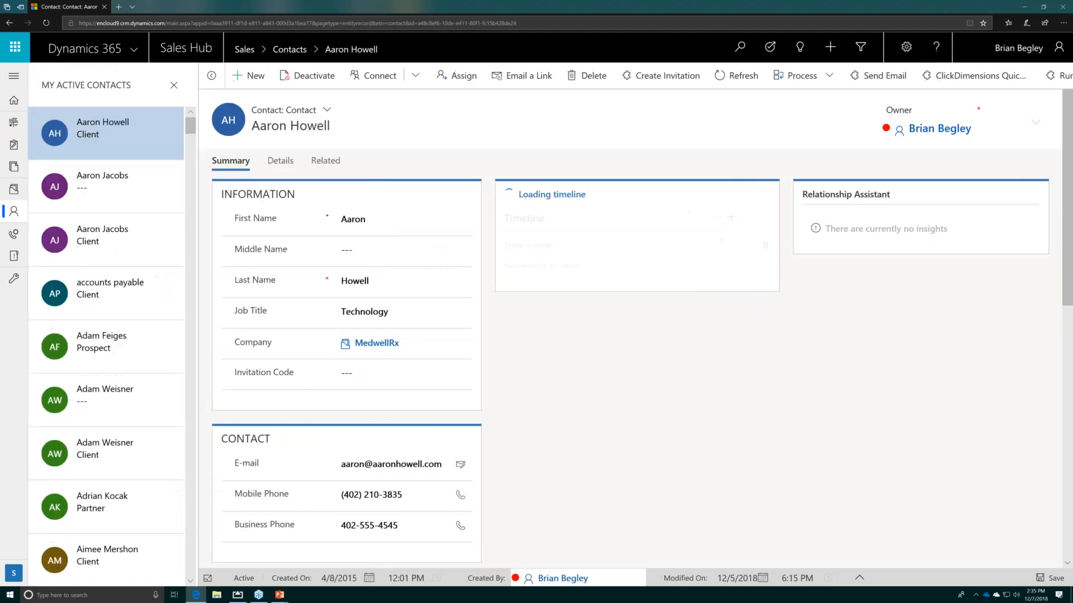
{"action": "scroll", "coordinate": [109, 219], "scroll_direction": "down", "scroll_amount": 5}
{"action": "scroll", "coordinate": [110, 219], "scroll_direction": "down", "scroll_amount": 5}
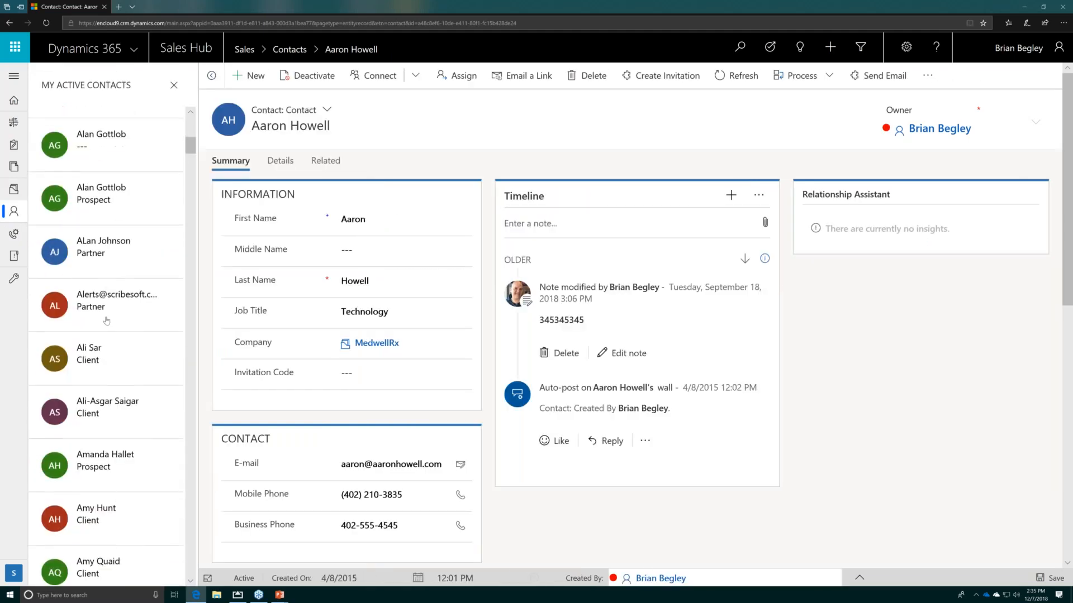
Open the alerts contact of Scribe Software Corporation from the My Active Contacts record list and close the list.
{"action": "left_click", "coordinate": [111, 319]}
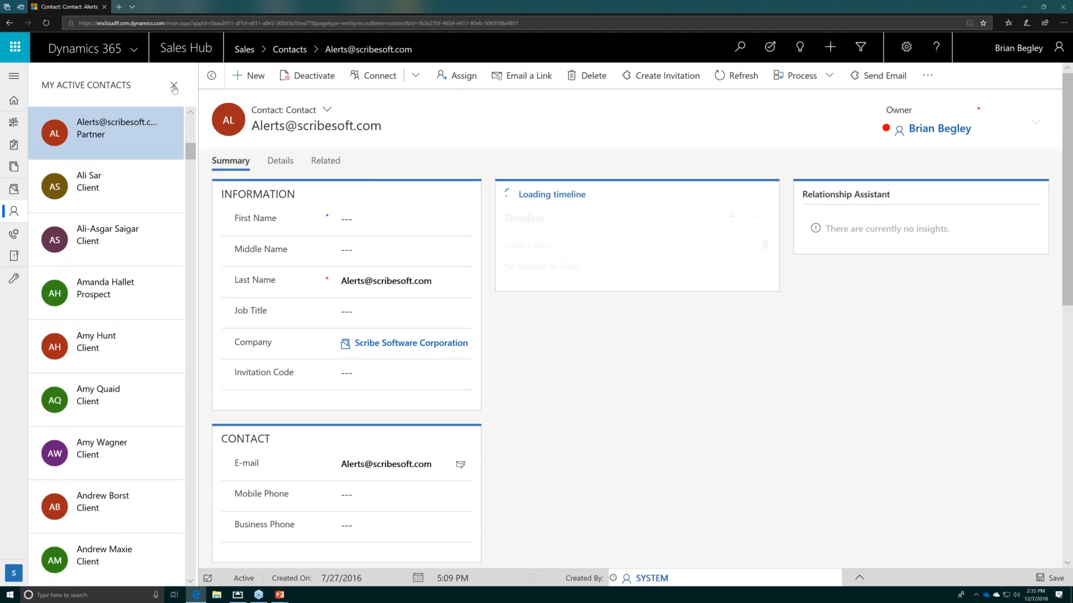
{"action": "left_click", "coordinate": [174, 86]}
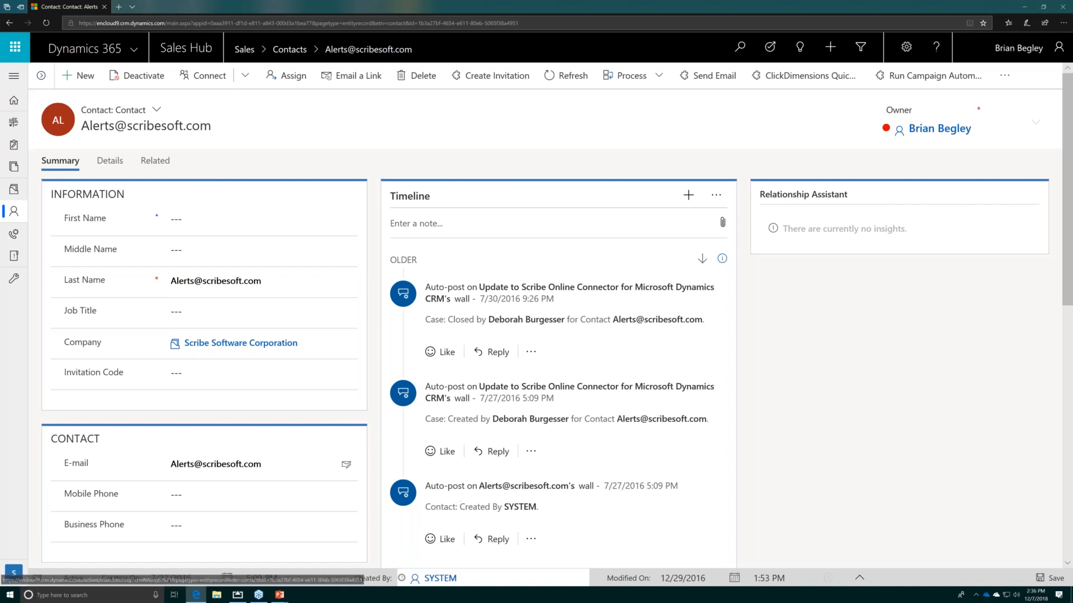
Switch to Outlook and maximize its window.
{"action": "left_click", "coordinate": [8, 598]}
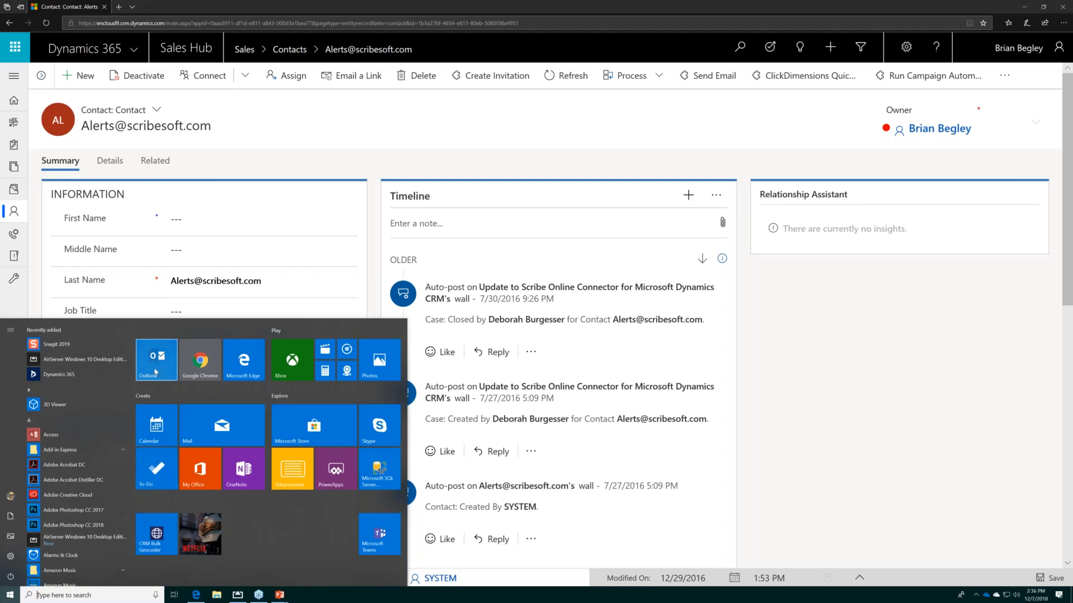
{"action": "left_click", "coordinate": [154, 360]}
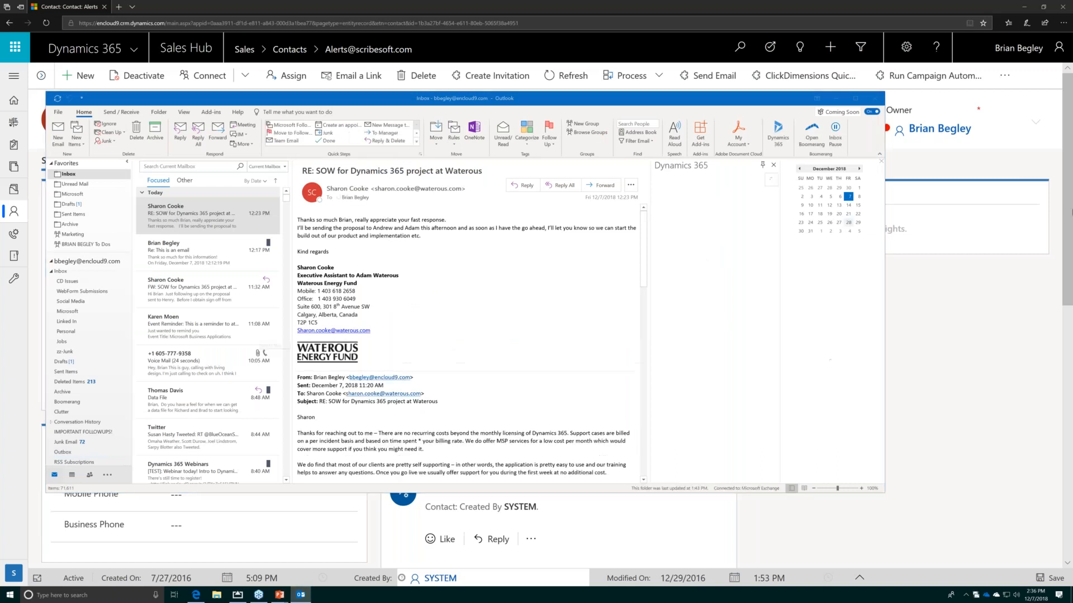
{"action": "left_click", "coordinate": [855, 98]}
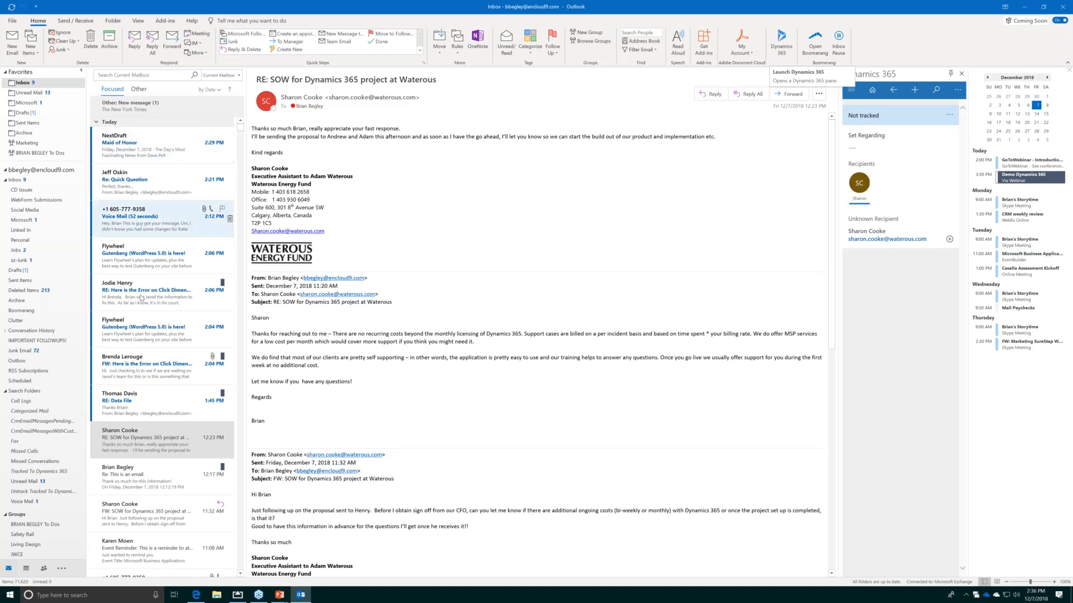
Open the tracked email "Re: This is an email" in the inbox and dismiss all calendar reminders.
{"action": "scroll", "coordinate": [148, 392], "scroll_direction": "down", "scroll_amount": 1}
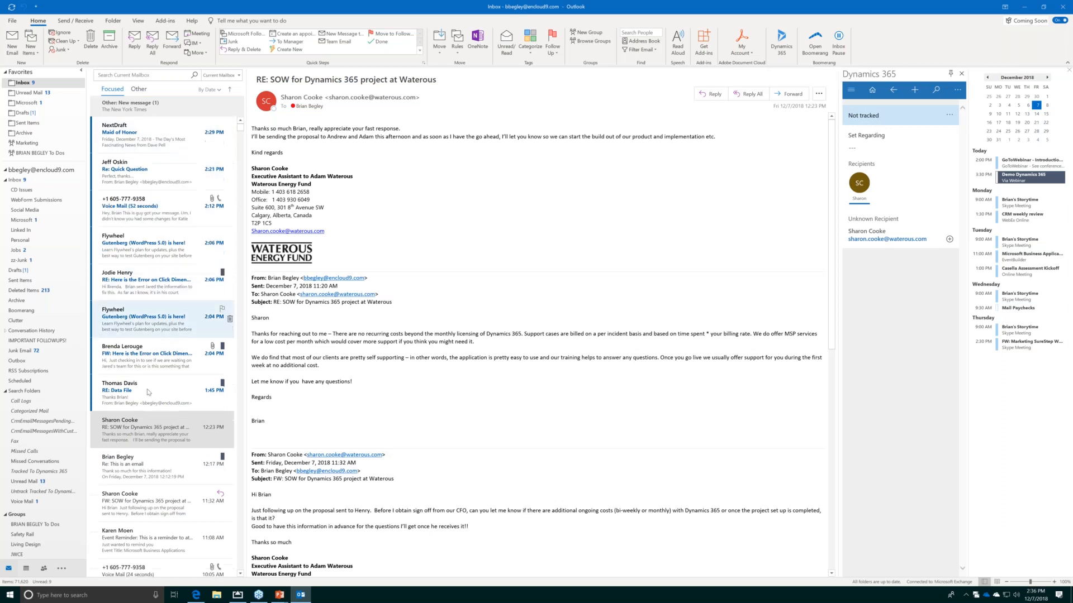
{"action": "left_click", "coordinate": [126, 464]}
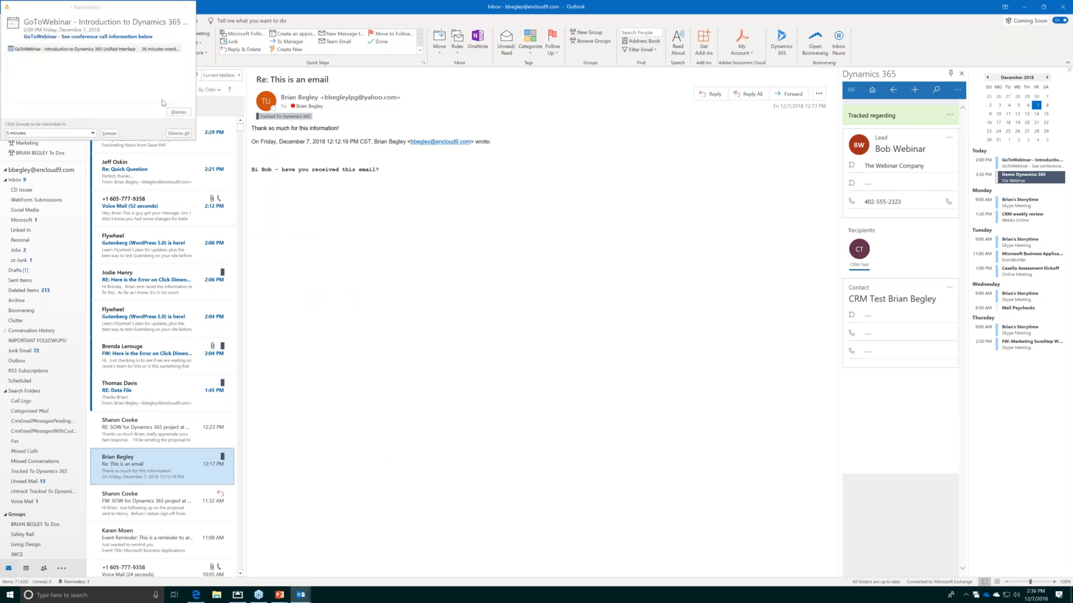
{"action": "left_click", "coordinate": [179, 134]}
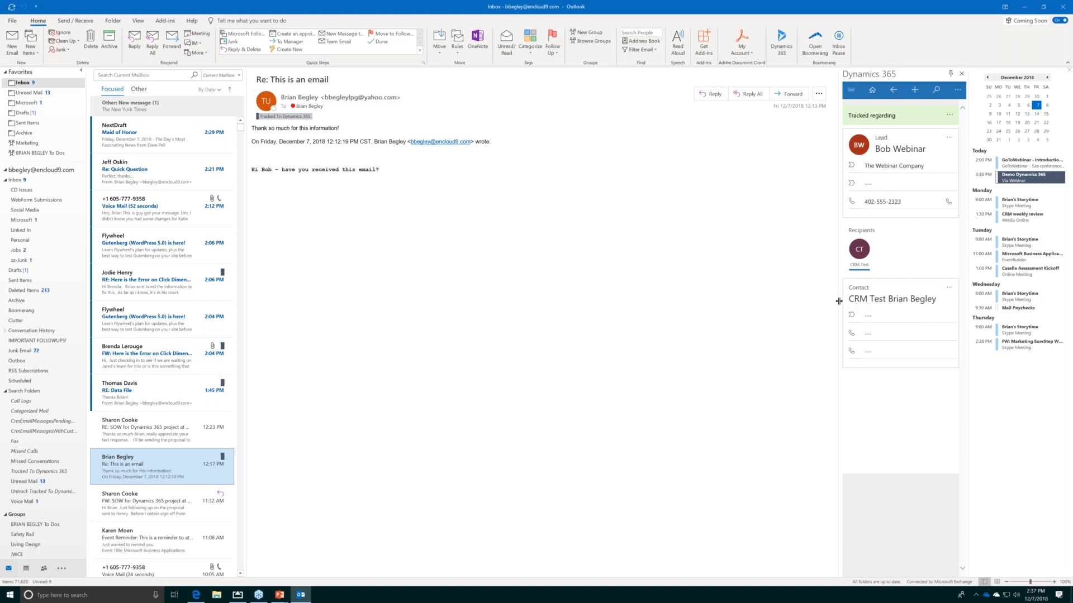
Widen the Dynamics 365 pane beside the email and open the Accounts list in it.
{"action": "left_click_drag", "start_coordinate": [839, 302], "coordinate": [391, 288]}
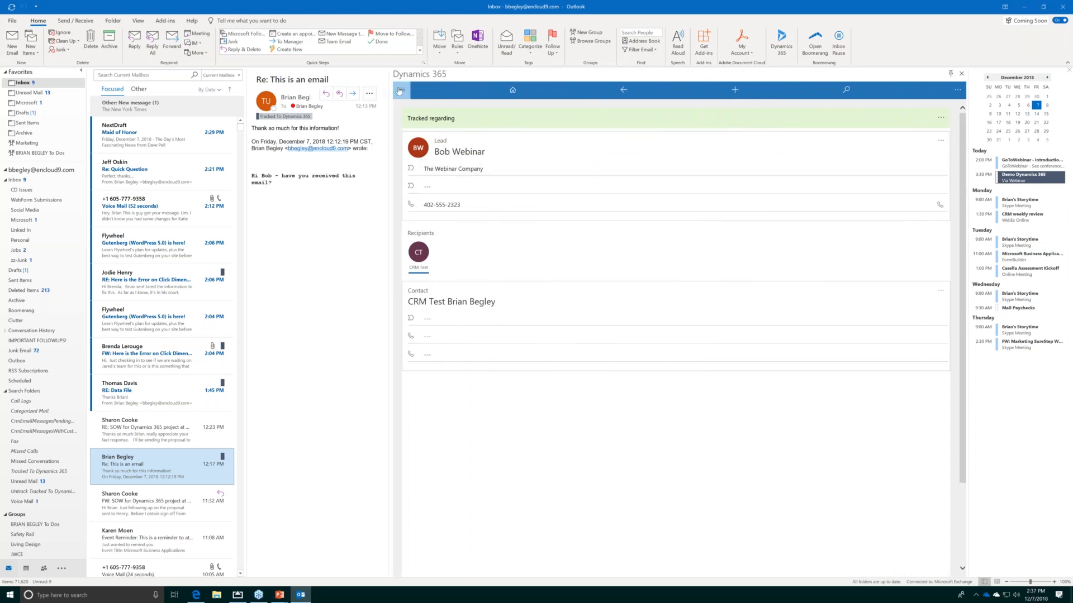
{"action": "left_click", "coordinate": [401, 91]}
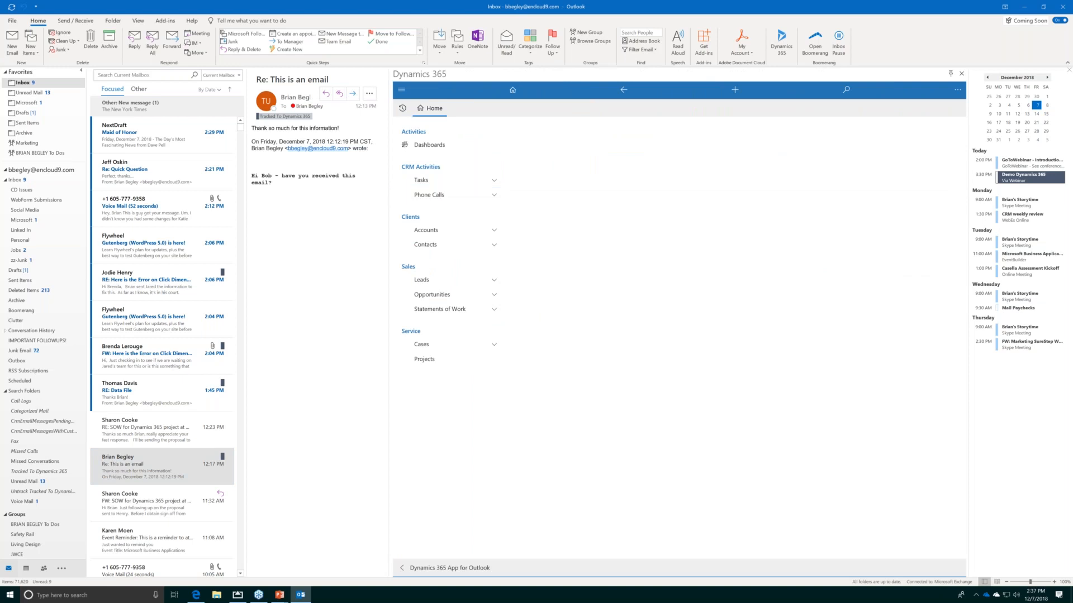
{"action": "left_click", "coordinate": [423, 232]}
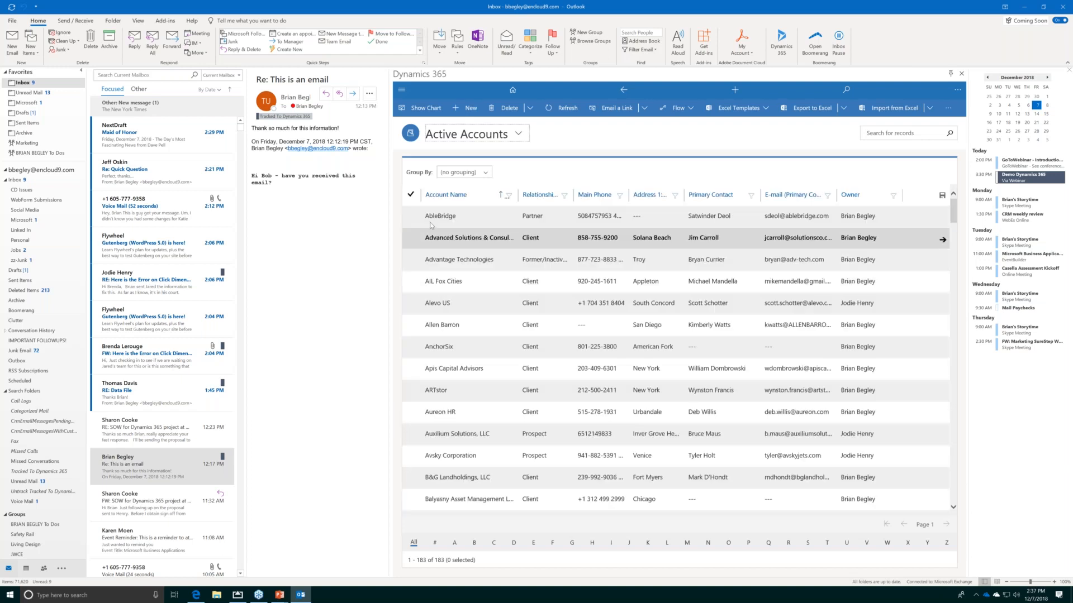
Go to the Leads list in the Dynamics 365 pane and open the lead with the topic Webinar Lead.
{"action": "left_click", "coordinate": [403, 91]}
{"action": "left_click", "coordinate": [422, 281]}
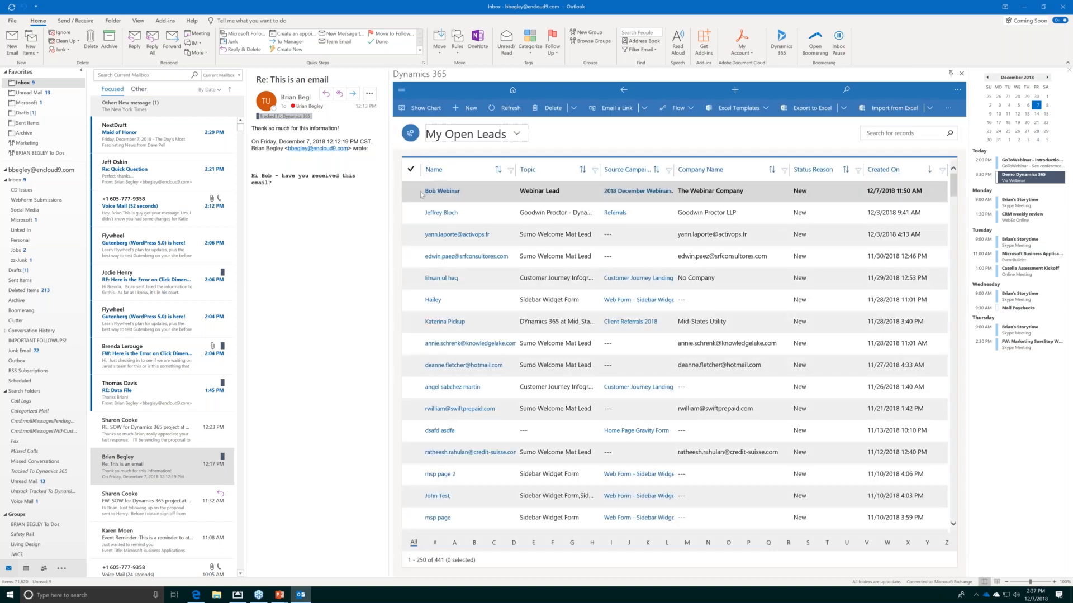
{"action": "left_click", "coordinate": [478, 200]}
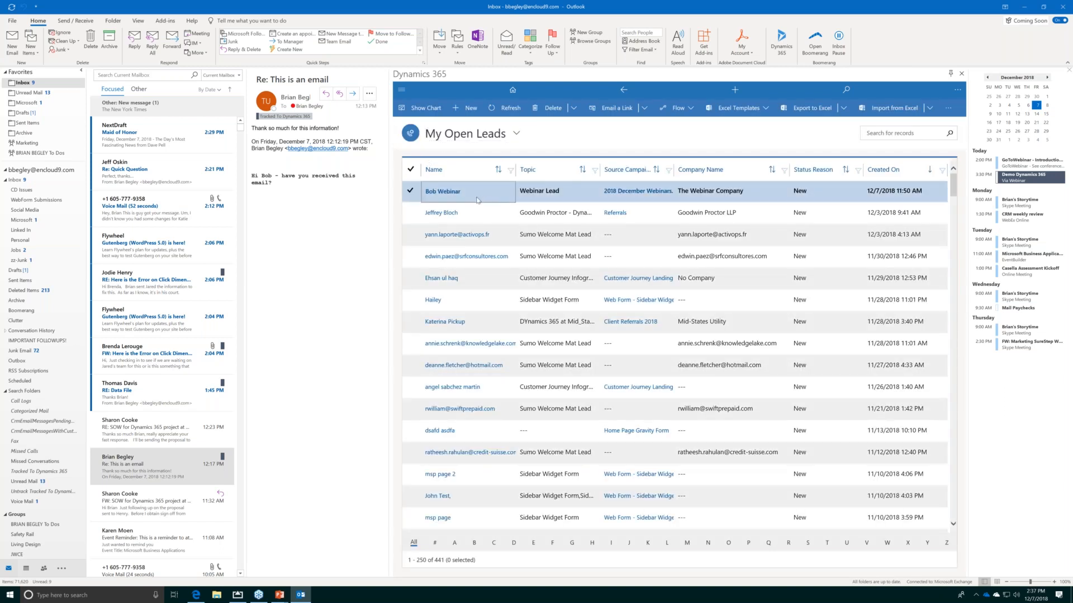
{"action": "double_click", "coordinate": [478, 200]}
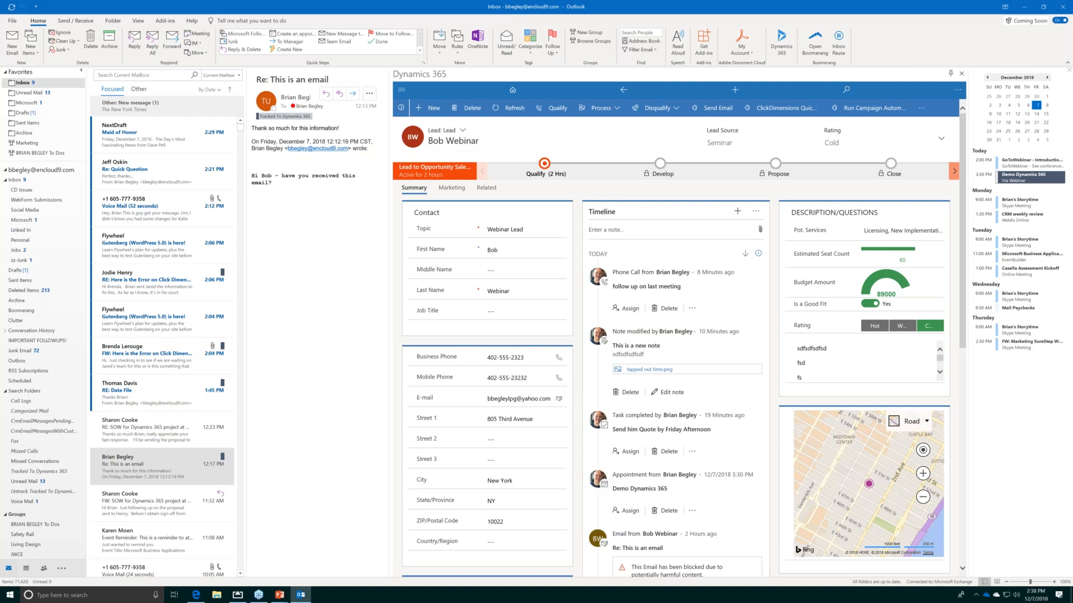
Switch through PowerPoint to the AirServer window mirroring the mobile Sales Hub, and move the Outlook window off this screen.
{"action": "left_click", "coordinate": [279, 595]}
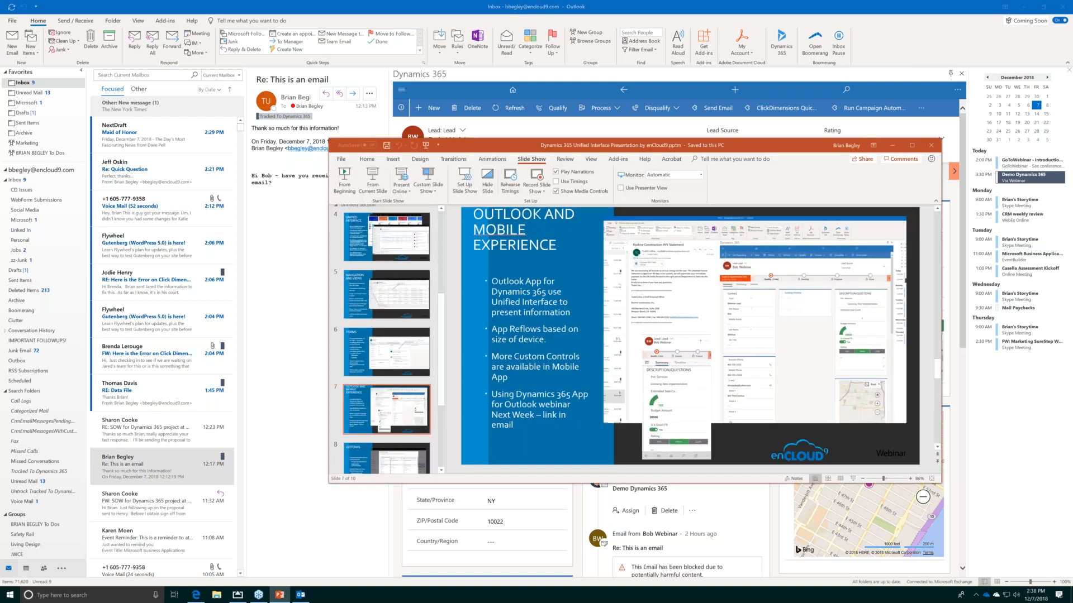
{"action": "left_click", "coordinate": [237, 595]}
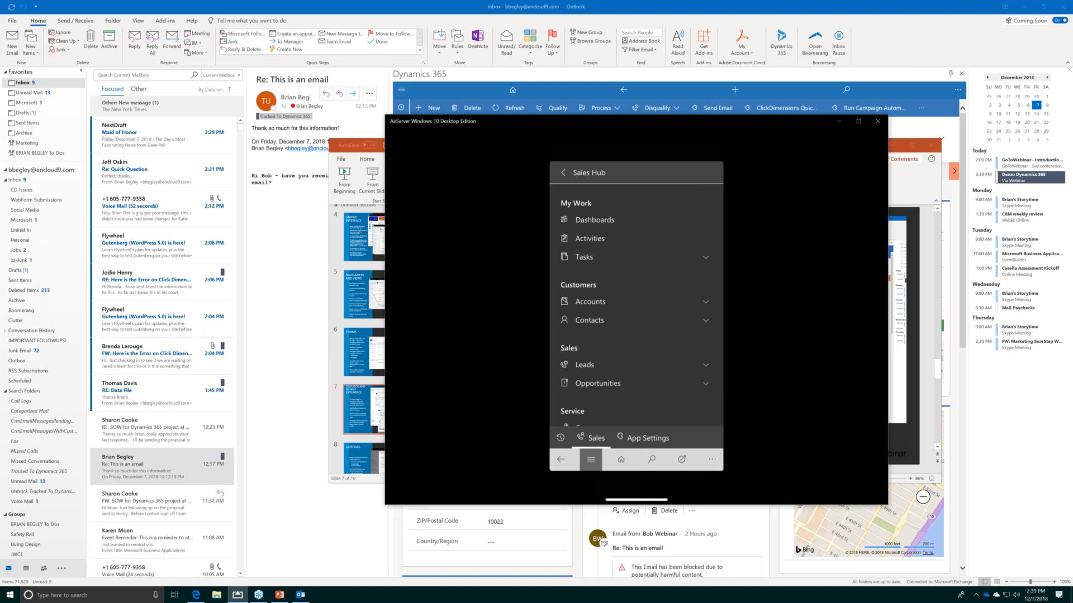
{"action": "left_click", "coordinate": [594, 8]}
{"action": "left_click_drag", "start_coordinate": [594, 8], "coordinate": [0, 67]}
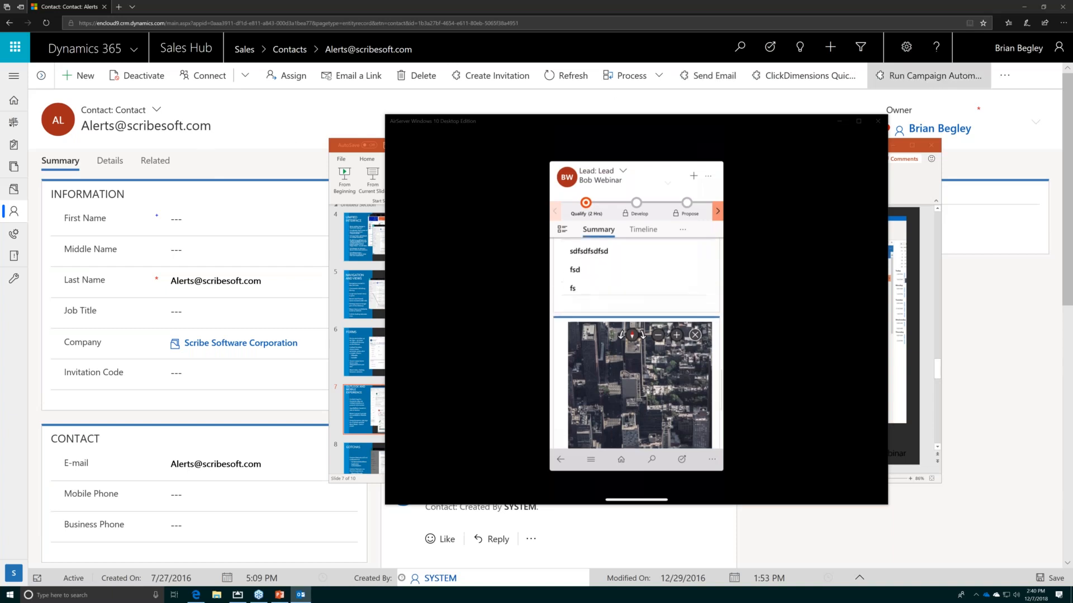
Close the AirServer window, reposition the PowerPoint window over the contact form, and start the slide show.
{"action": "left_click", "coordinate": [878, 124]}
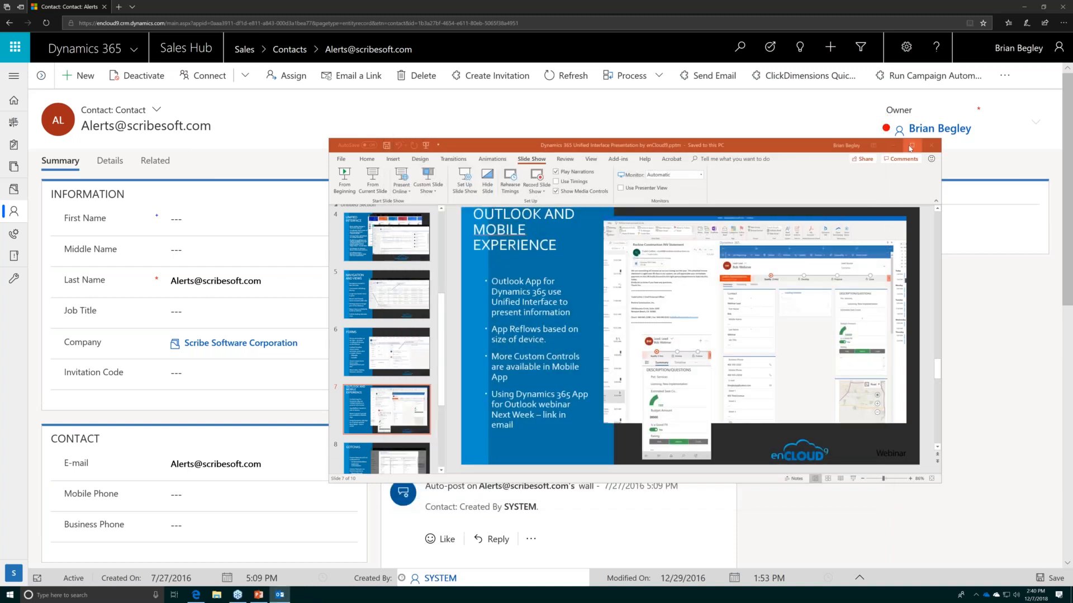
{"action": "left_click_drag", "start_coordinate": [822, 146], "coordinate": [650, 138]}
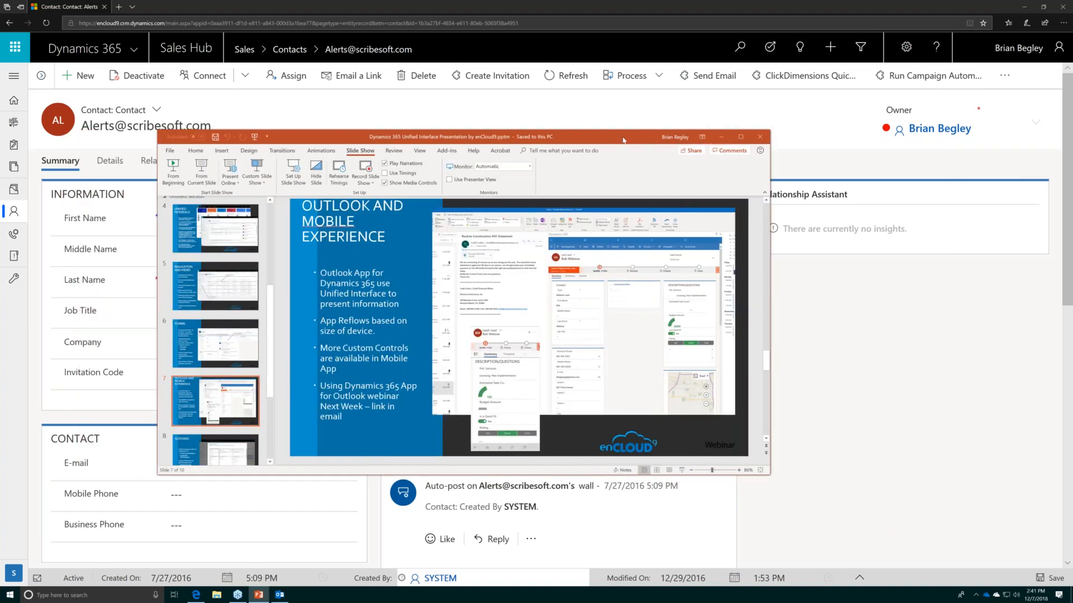
{"action": "left_click_drag", "start_coordinate": [587, 143], "coordinate": [0, 151]}
{"action": "left_click_drag", "start_coordinate": [0, 232], "coordinate": [533, 236]}
{"action": "left_click", "coordinate": [166, 273]}
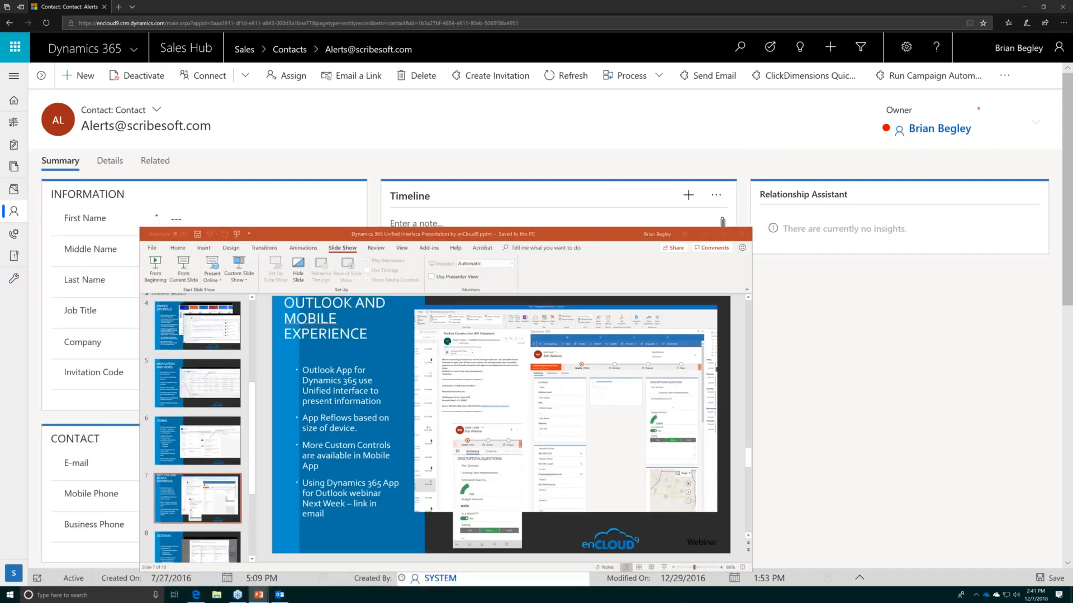